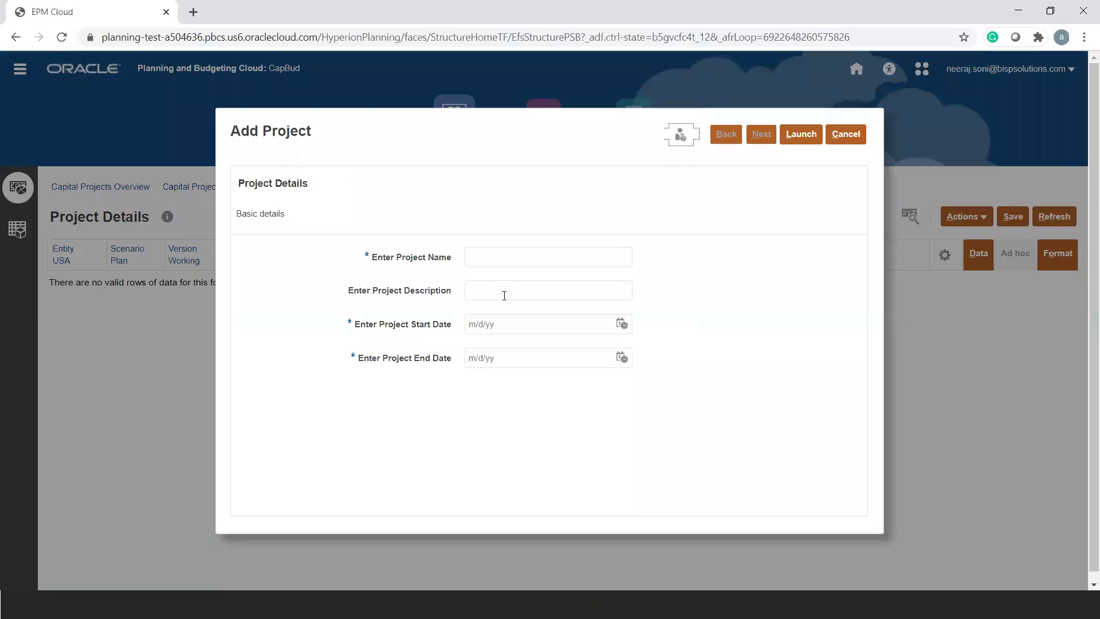
Name the new project Capital Project 1 and set its start date to 1/1/21
left_click(494, 254)
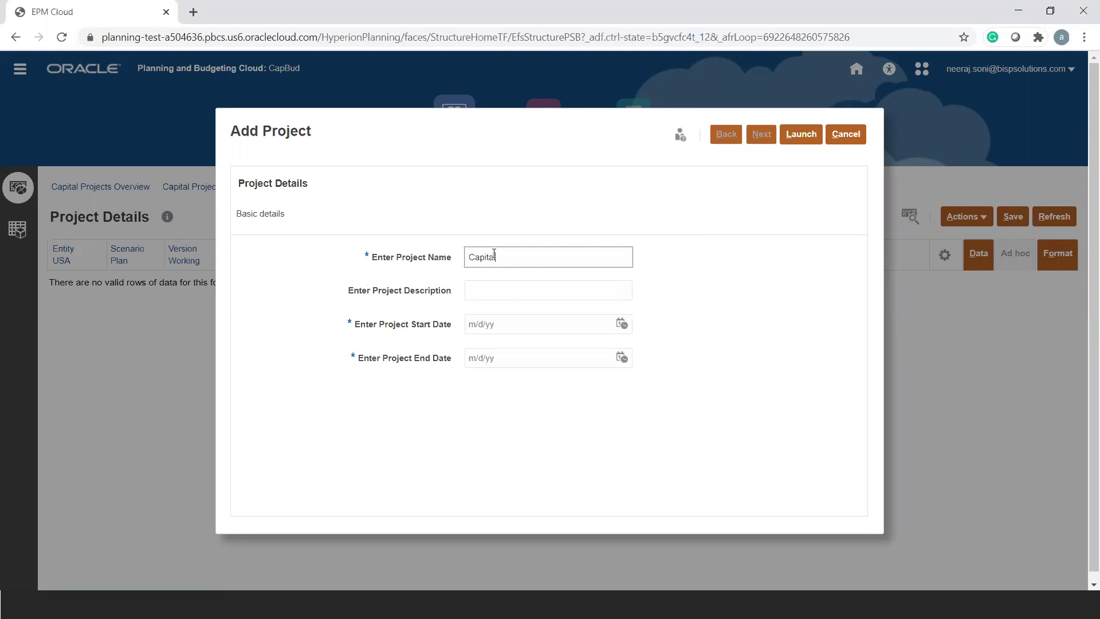
type("Capital Project 1")
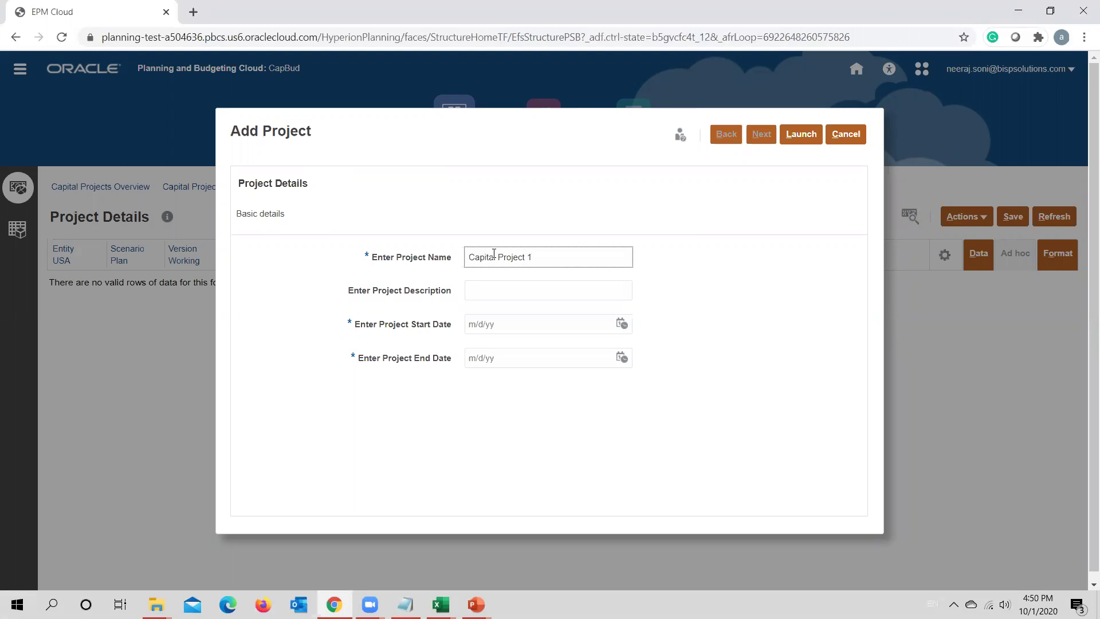
left_click(623, 323)
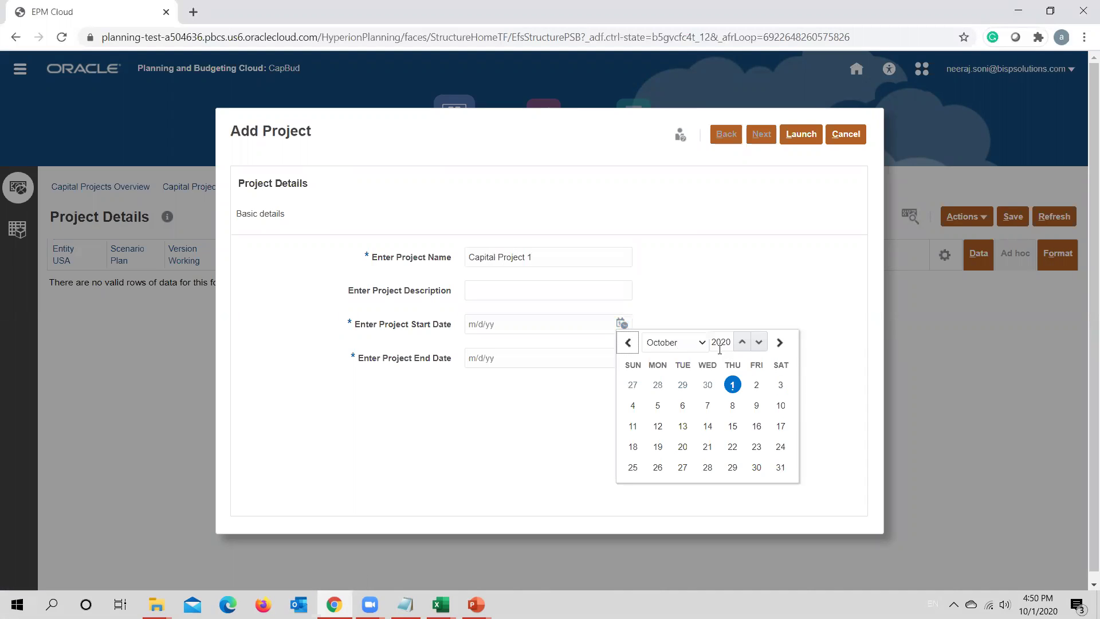
left_click(743, 343)
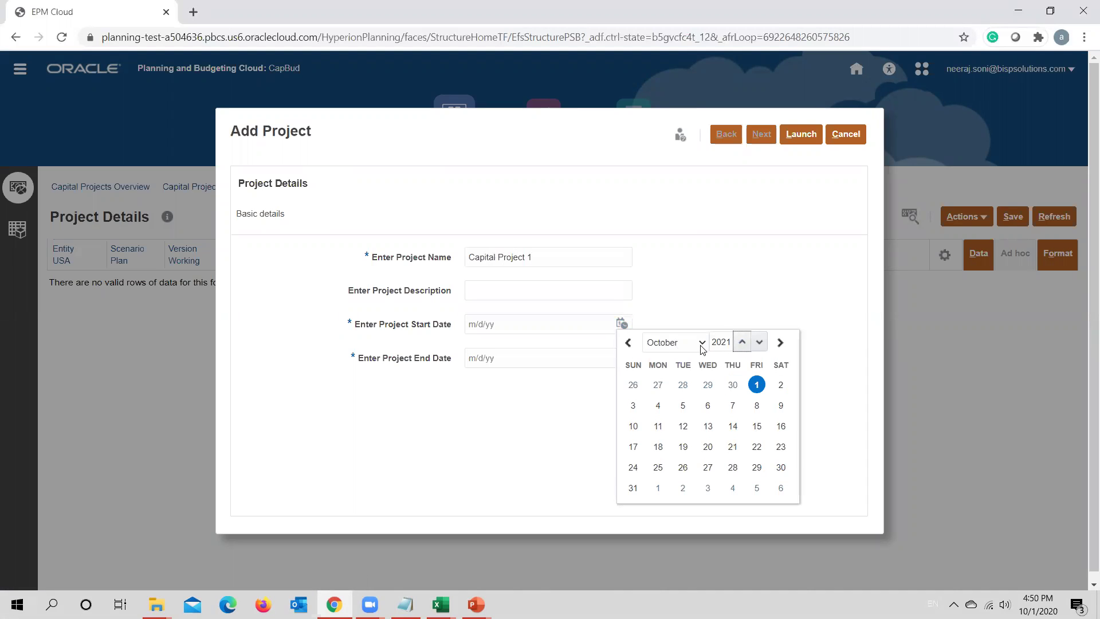
left_click(702, 345)
left_click(663, 357)
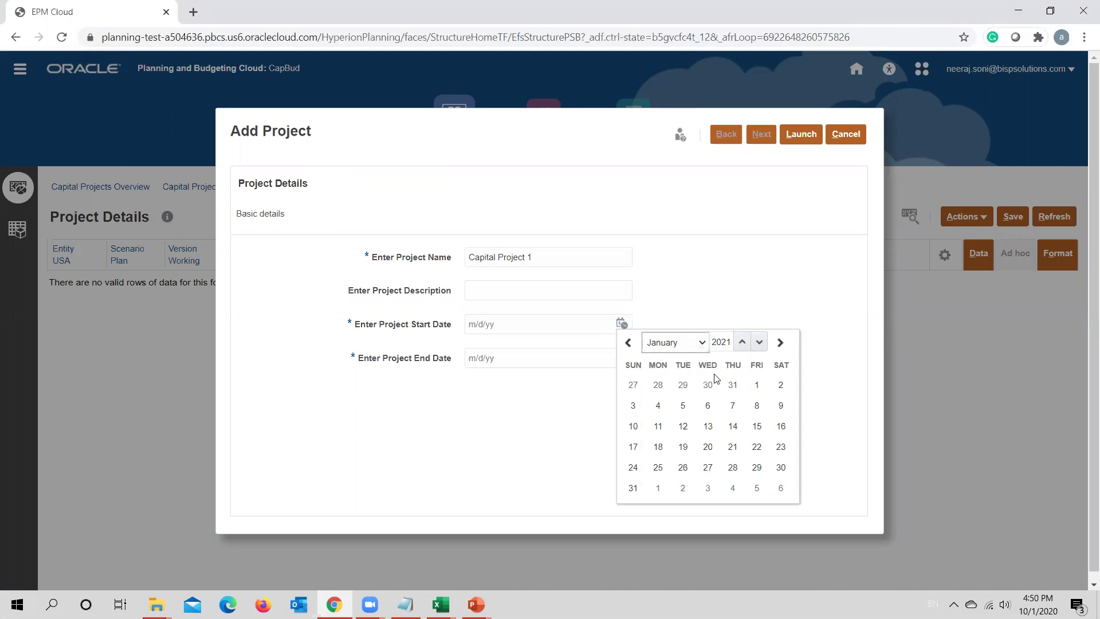
left_click(757, 385)
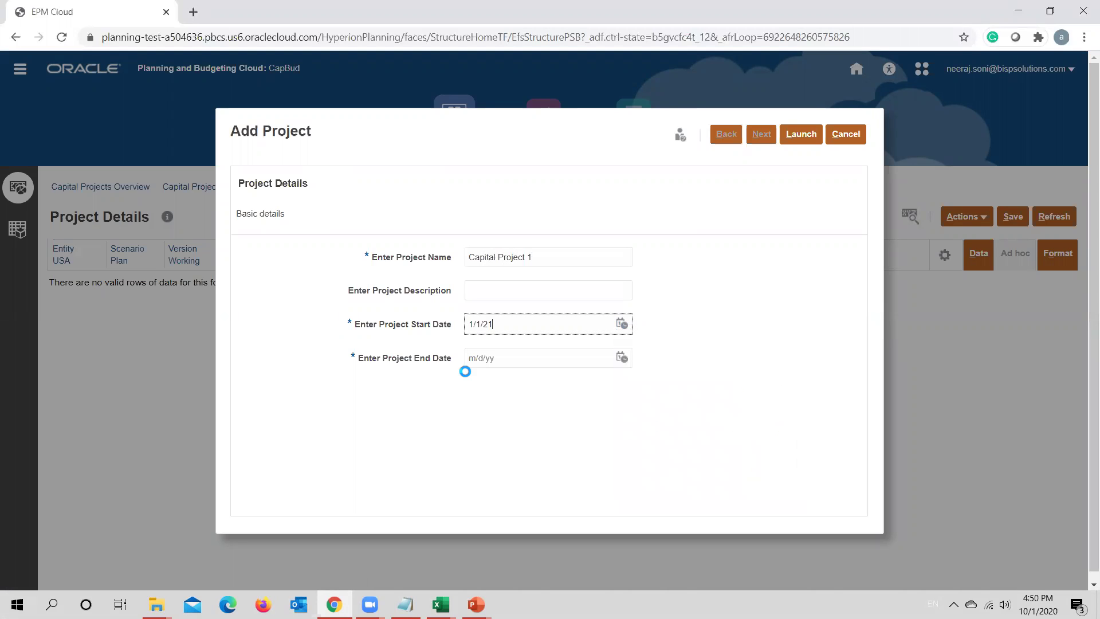
Set the project end date to 12/31/24 and launch the creation of the project
left_click(623, 358)
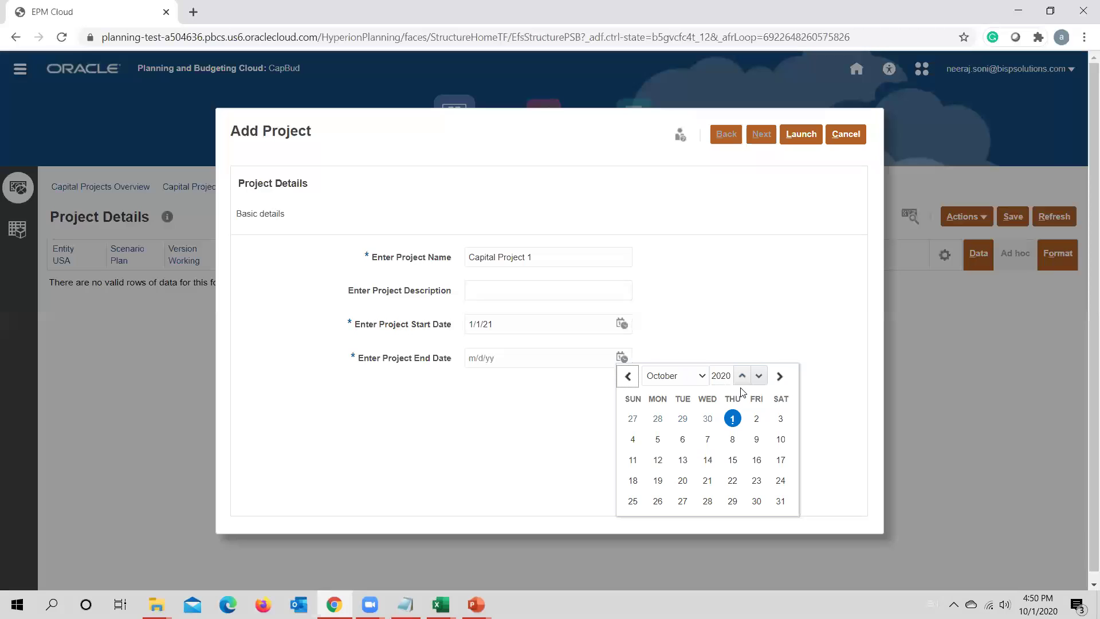
left_click(707, 380)
left_click(688, 512)
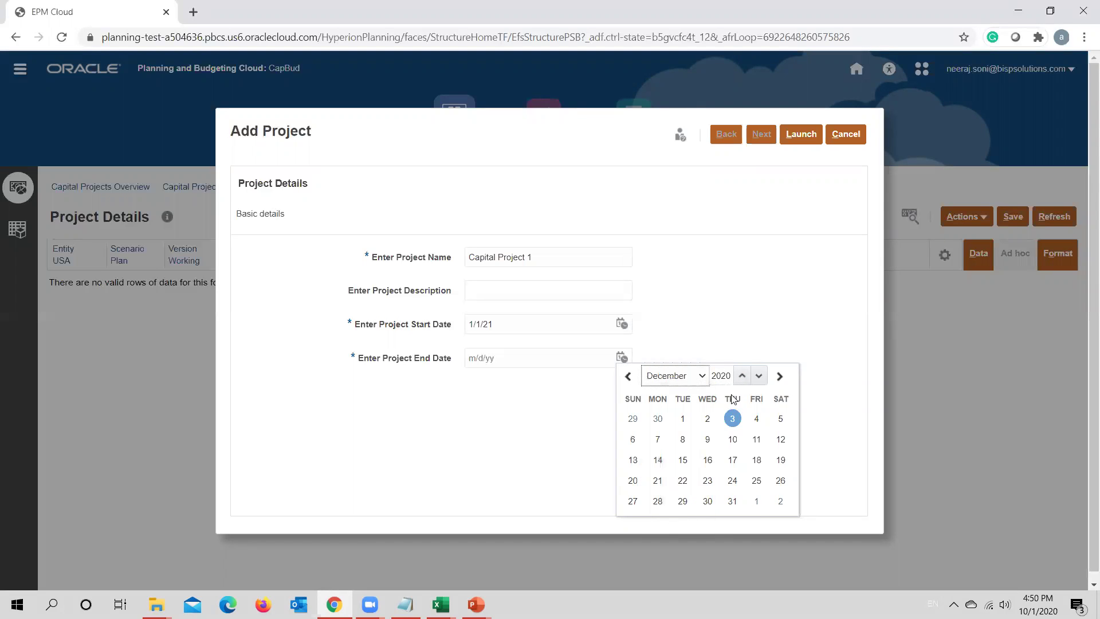
left_click(742, 375)
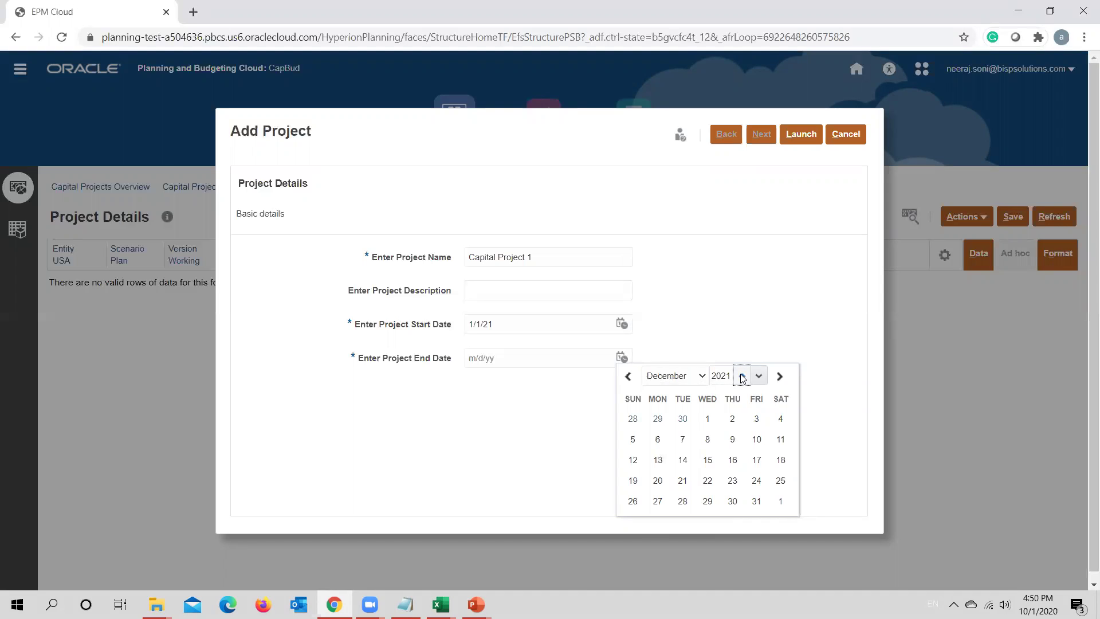
left_click(742, 376)
left_click(742, 376)
left_click(742, 376)
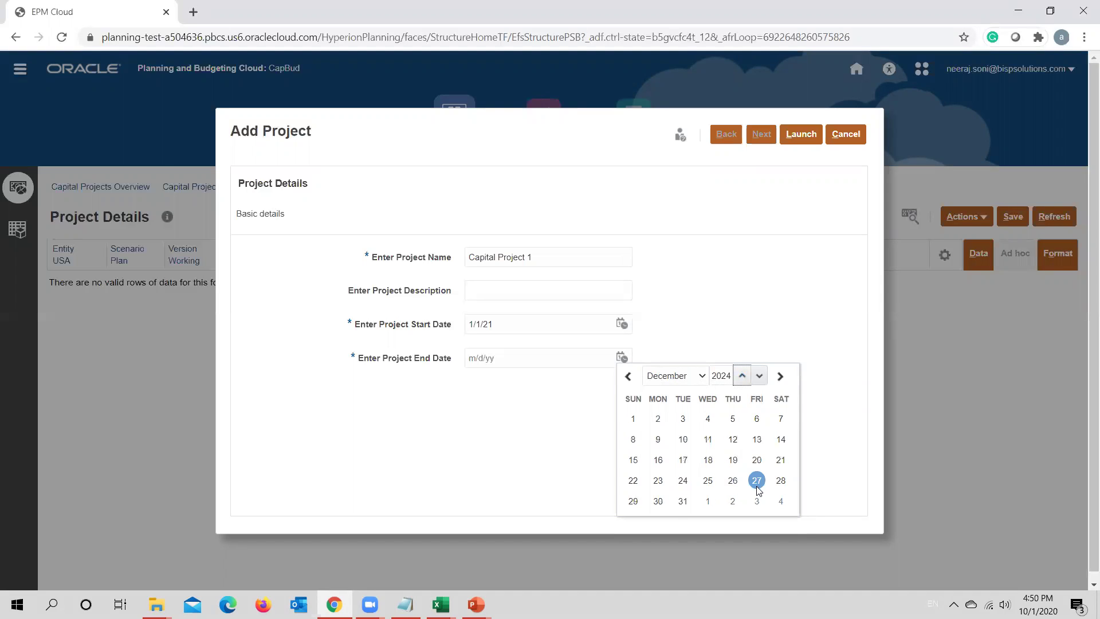
left_click(676, 506)
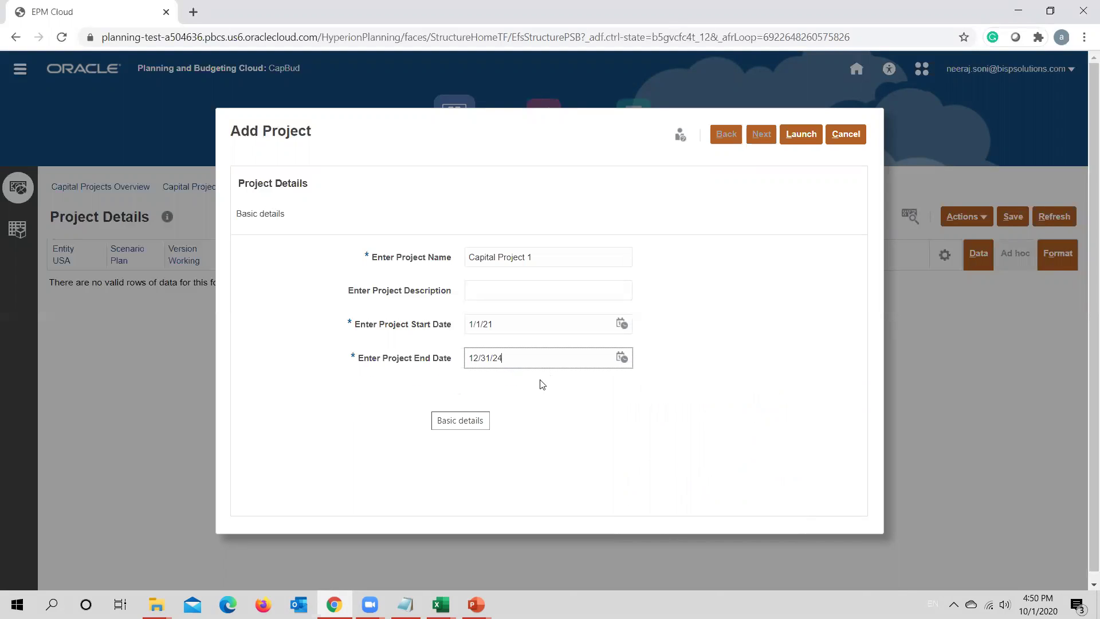
left_click(800, 134)
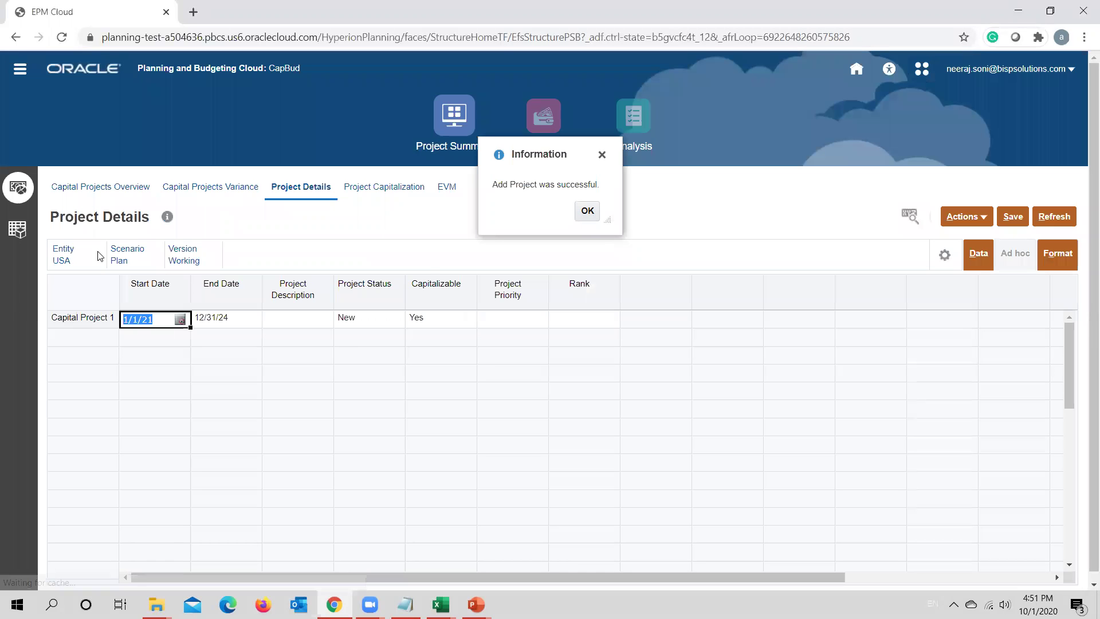
left_click(588, 211)
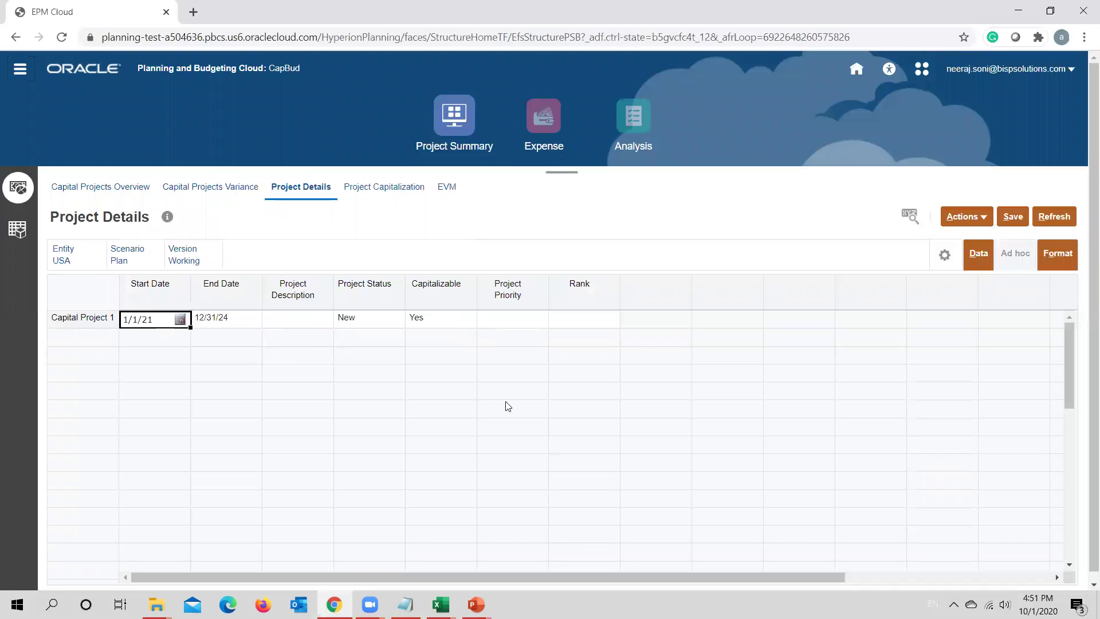
Set Capital Project 1's priority to High and its rank to 1, and save the project details
left_click(530, 323)
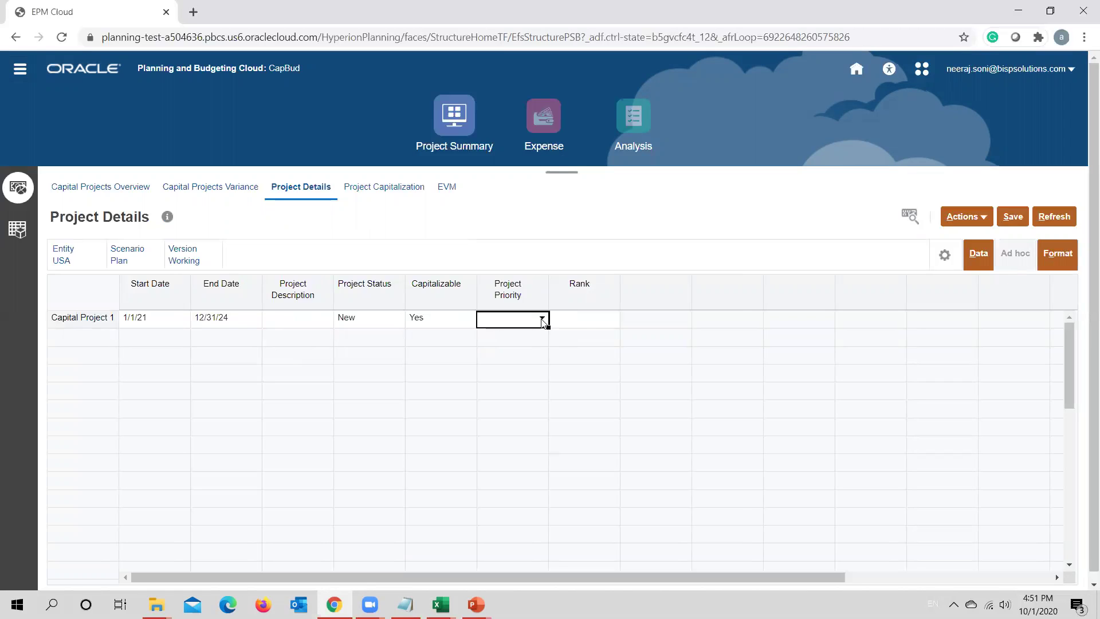
left_click(542, 321)
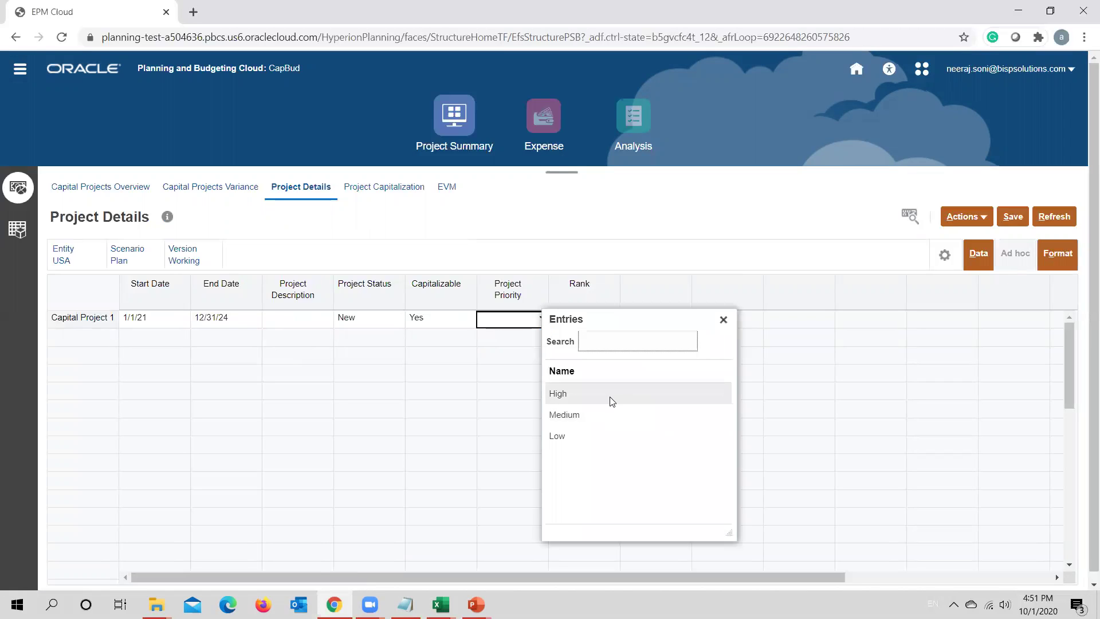
left_click(609, 395)
left_click(606, 321)
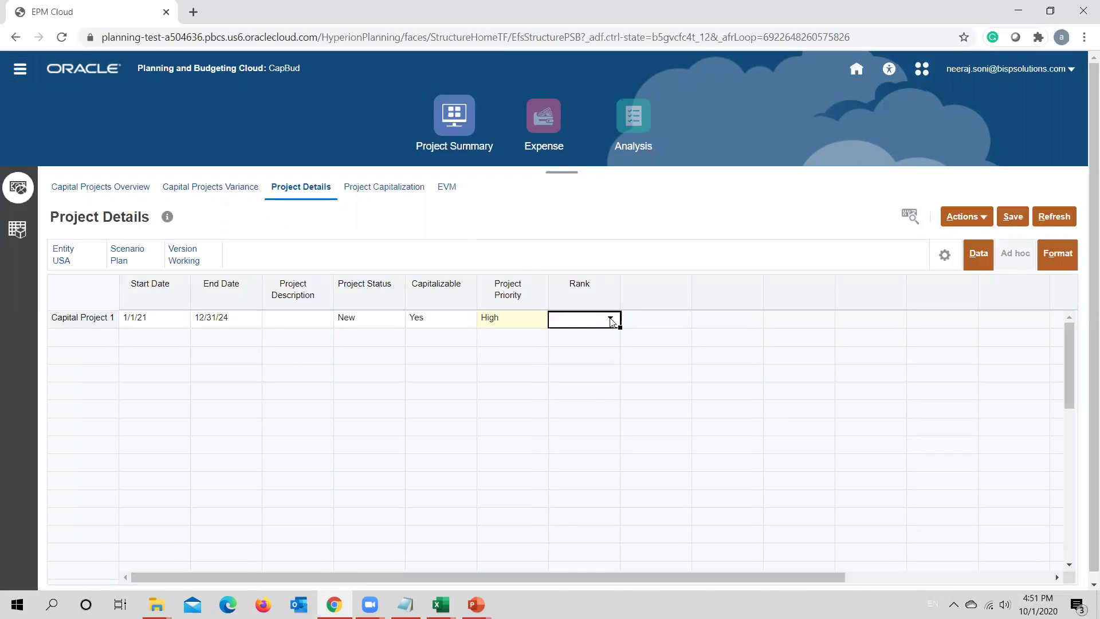
left_click(611, 320)
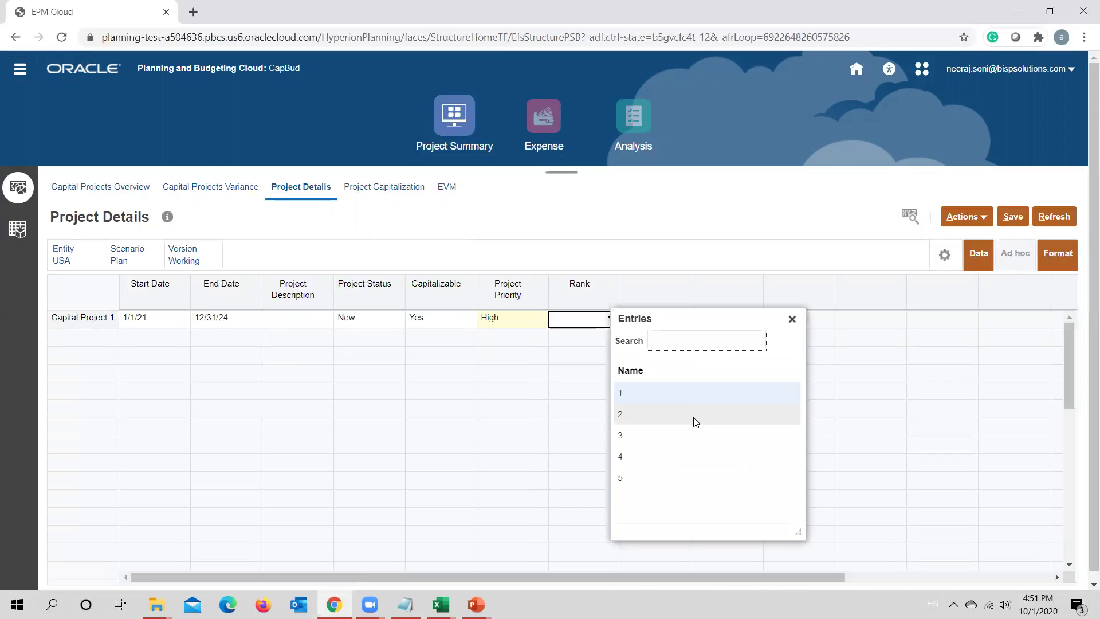
left_click(646, 394)
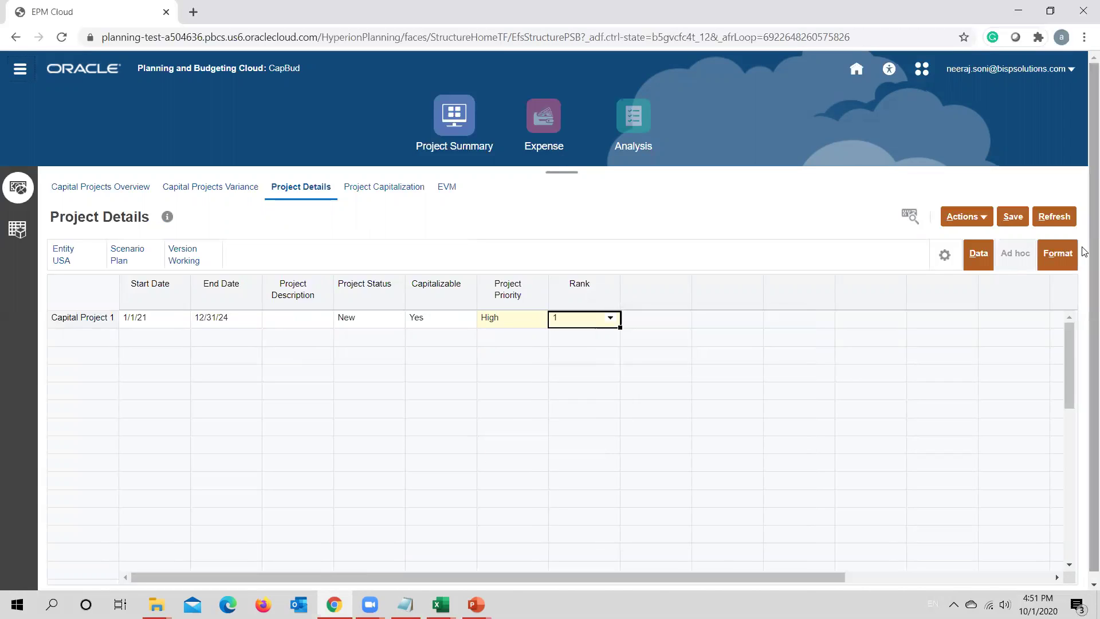
left_click(1012, 217)
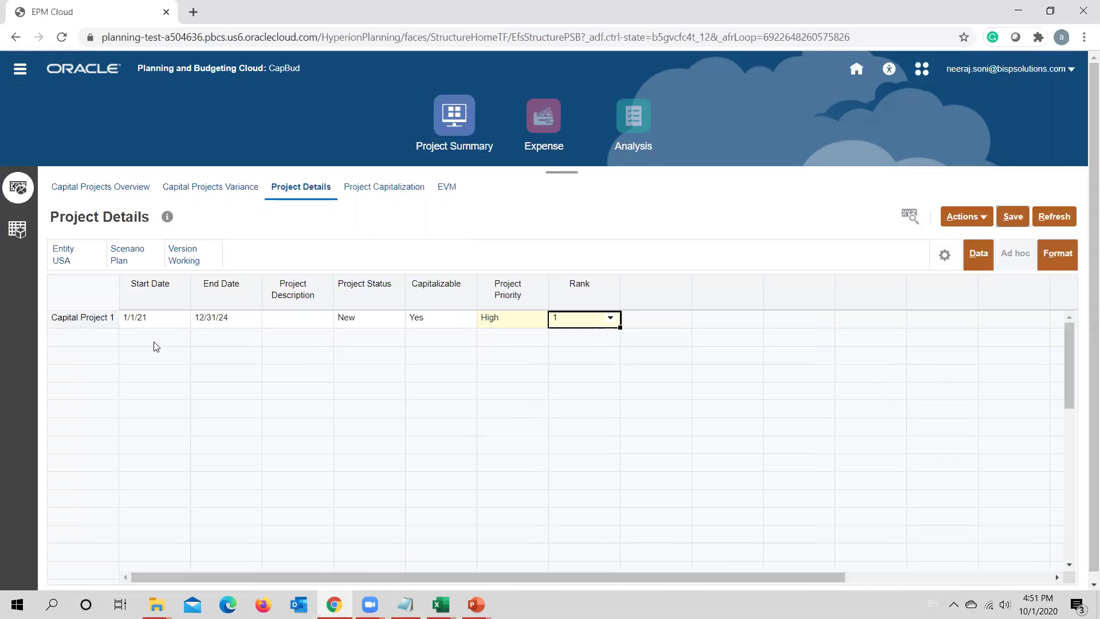
key("alt+Tab")
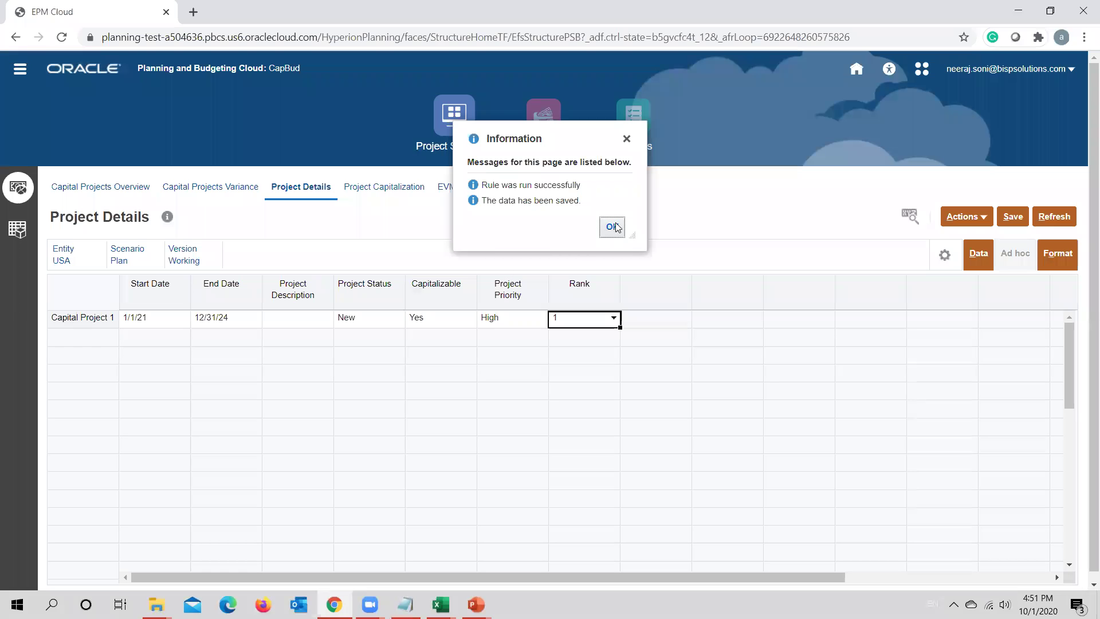
left_click(611, 226)
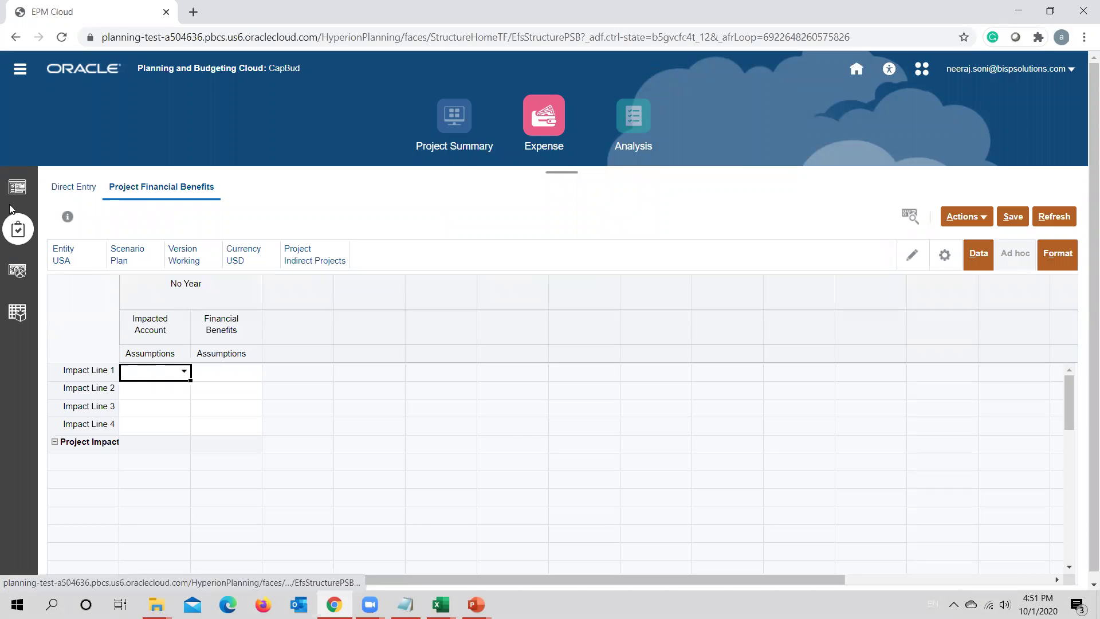
Select Capital Project 1 as the project in the Expense overview
left_click(17, 188)
left_click(384, 232)
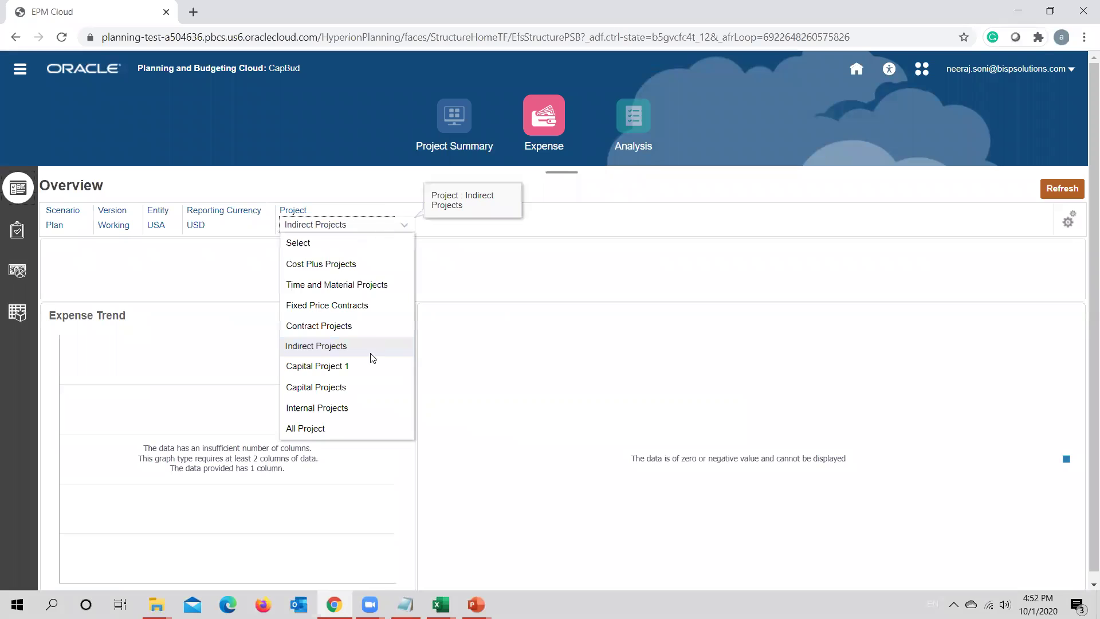
left_click(336, 369)
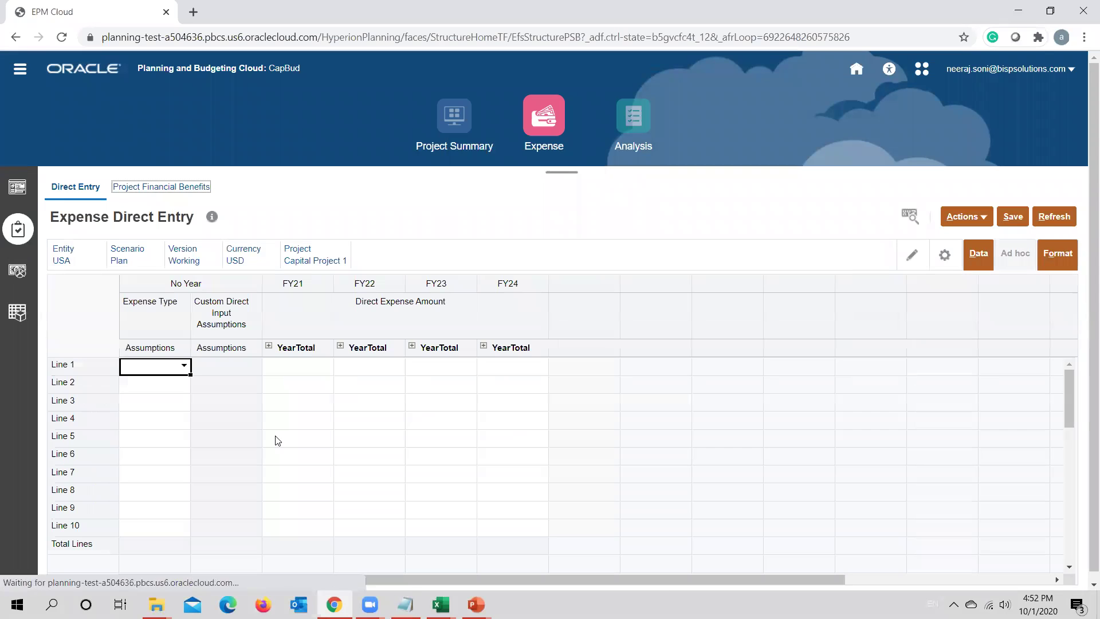
Set Line 1's expense type to Equipment Expense in Expense Direct Entry and enter 30000000 for January FY21
left_click(184, 366)
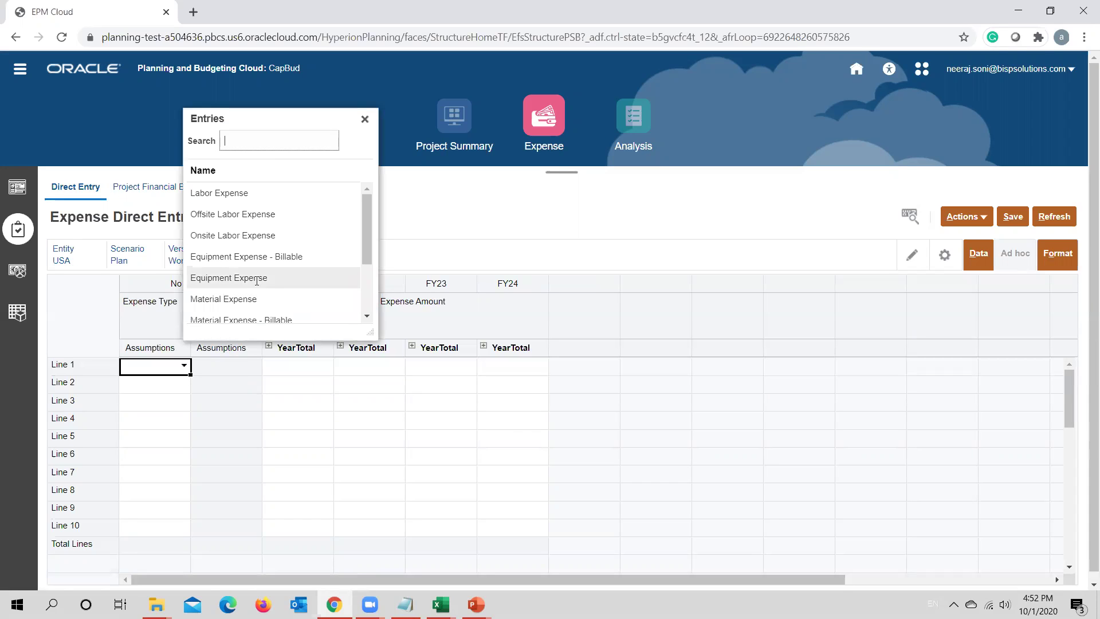
left_click(280, 282)
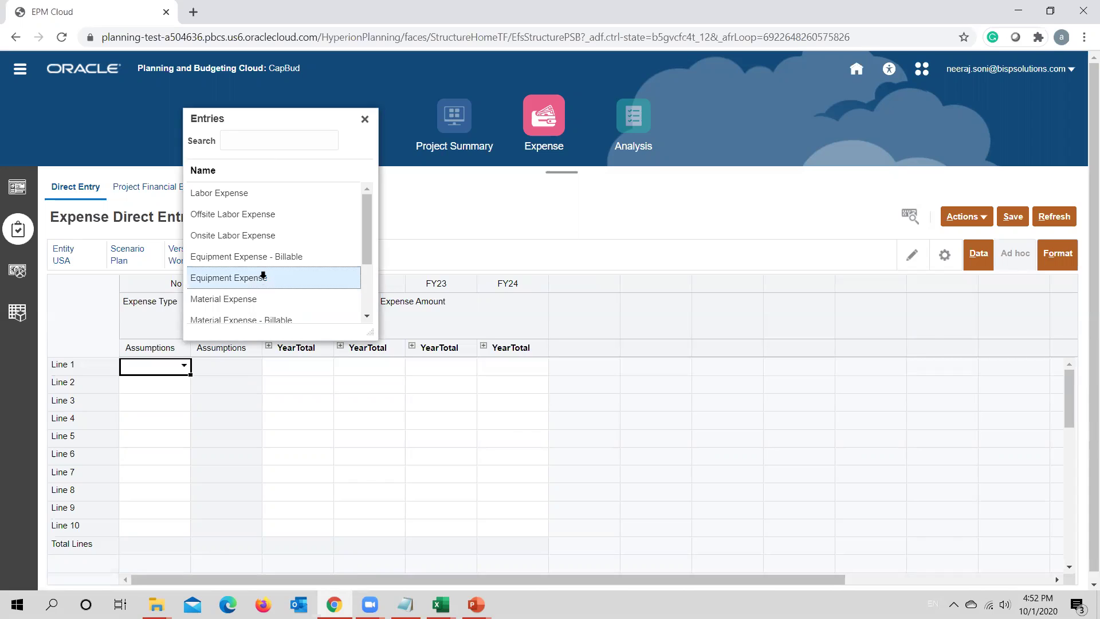
left_click(295, 346)
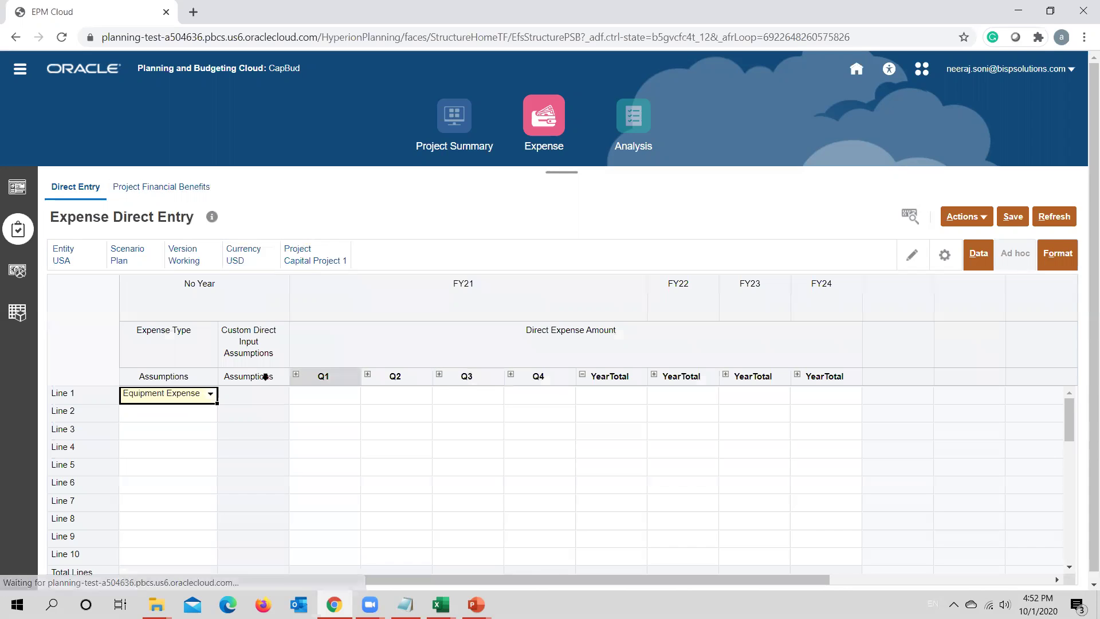
left_click(296, 376)
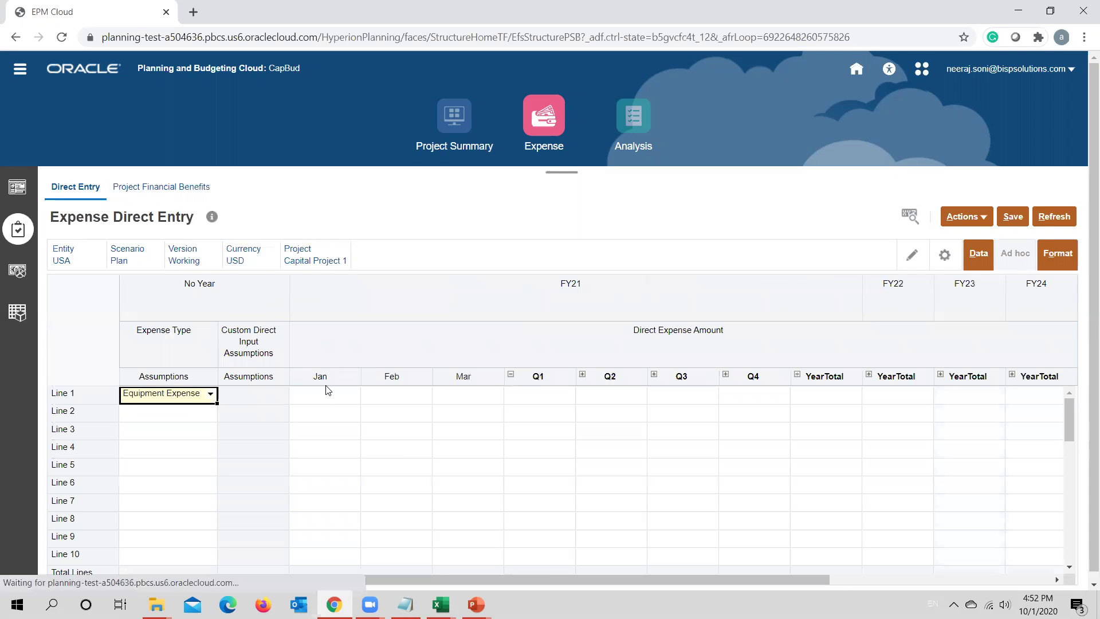
left_click(331, 398)
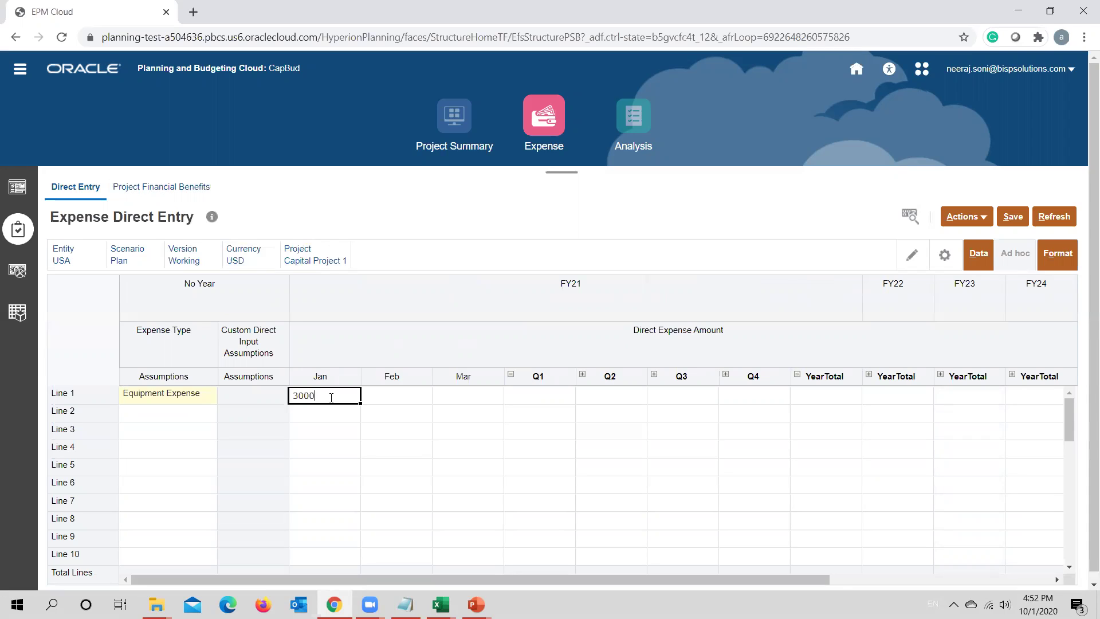
key("Return")
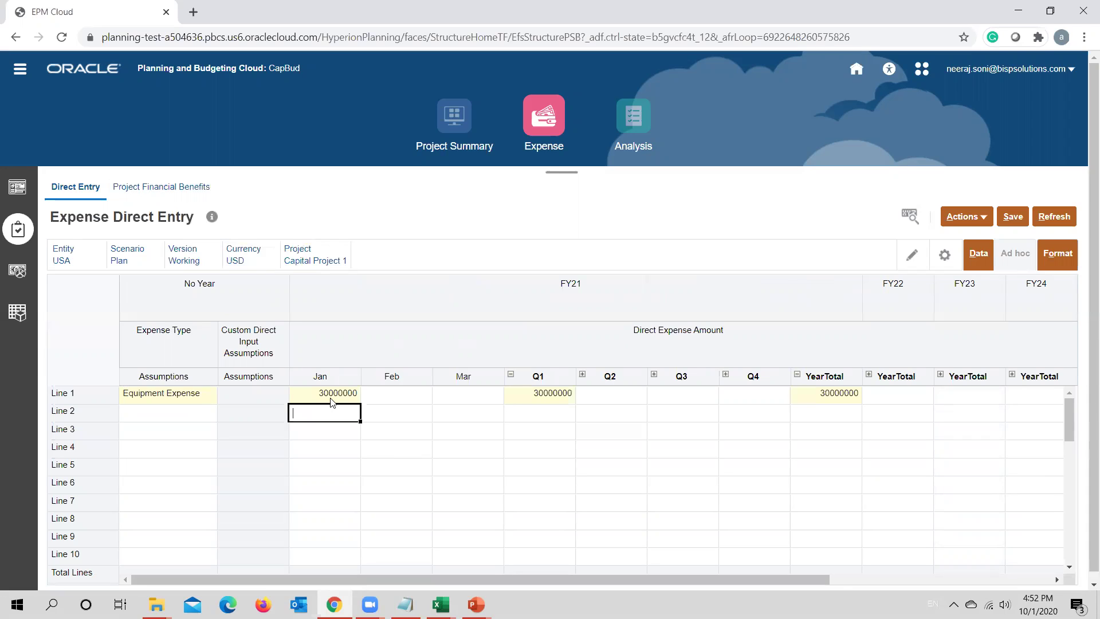
Set Line 2's expense type to Labor Expense, checking the scenario slide, and enter 250000 for January FY21
left_click(154, 412)
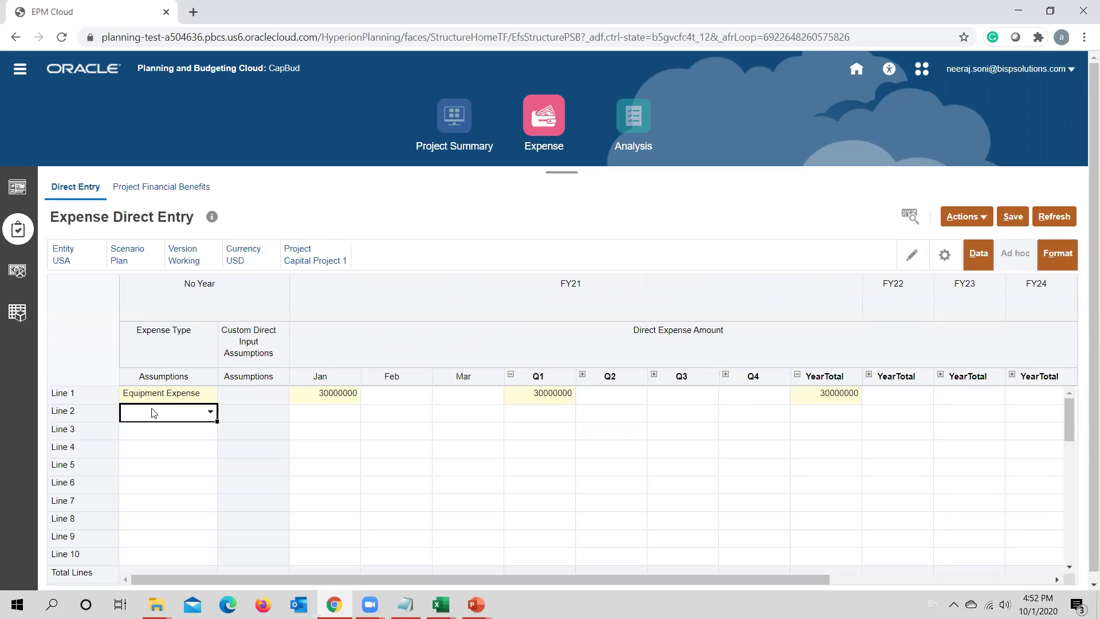
key("alt+Tab")
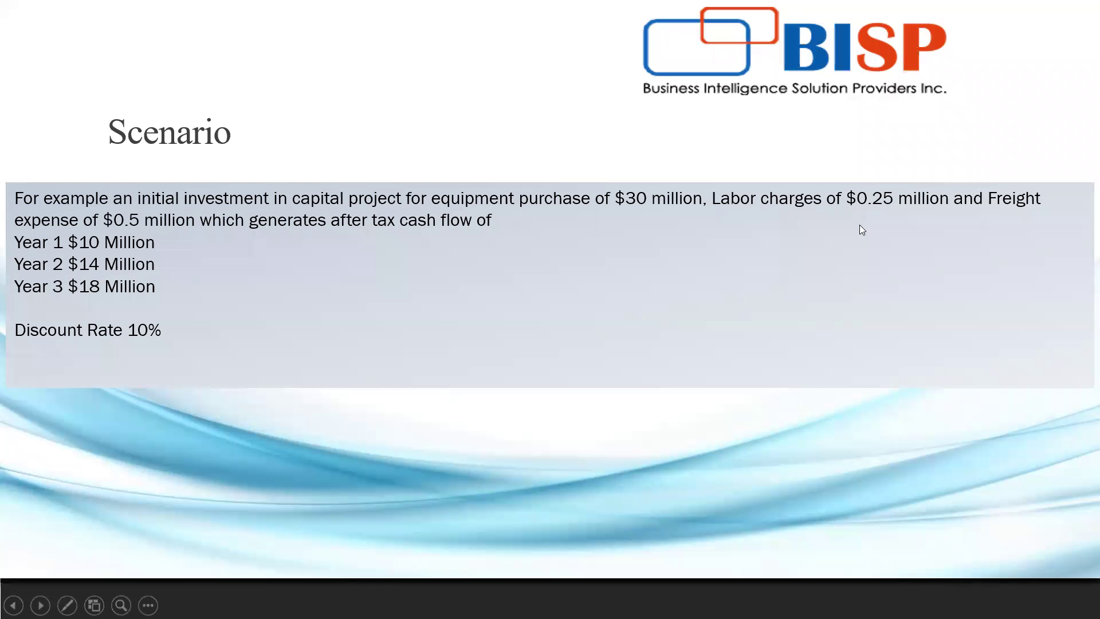
key("alt+Tab")
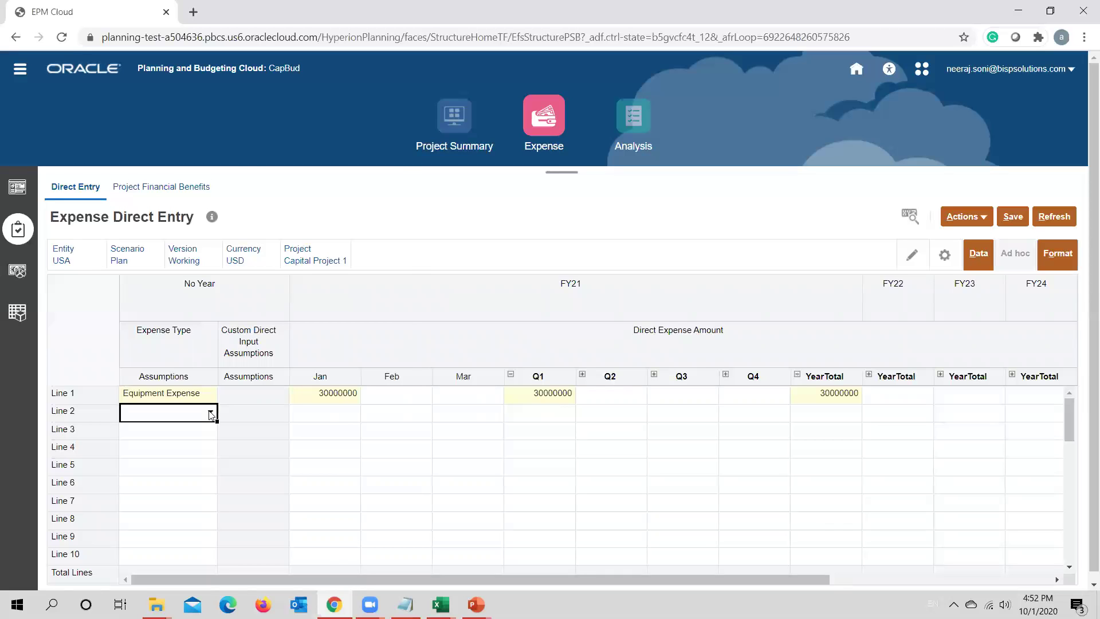
left_click(211, 412)
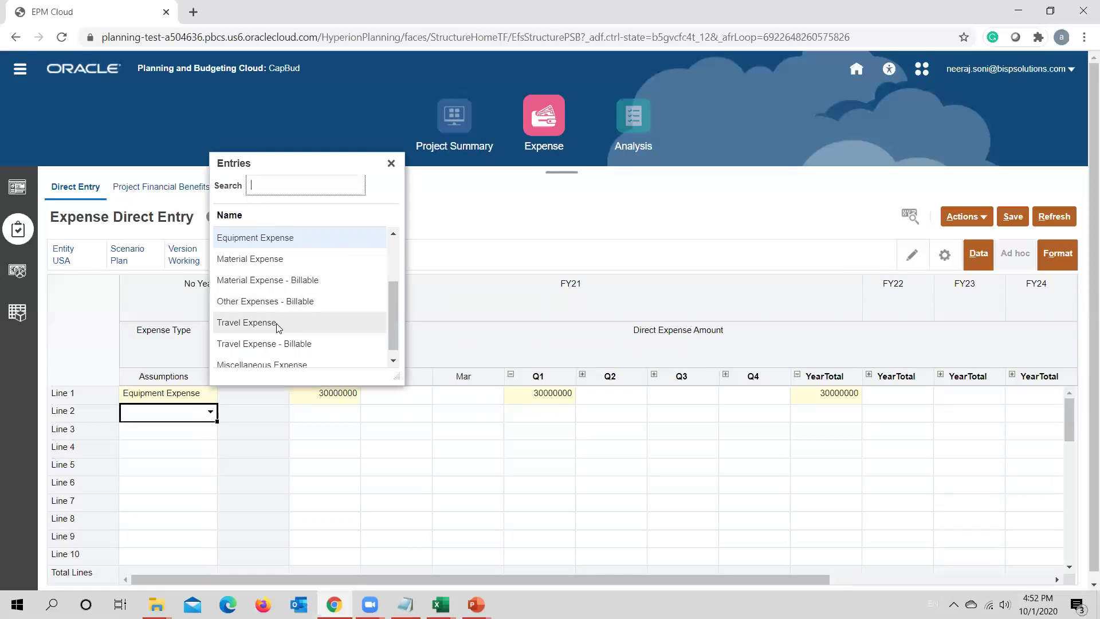
scroll(339, 274, "up", 3)
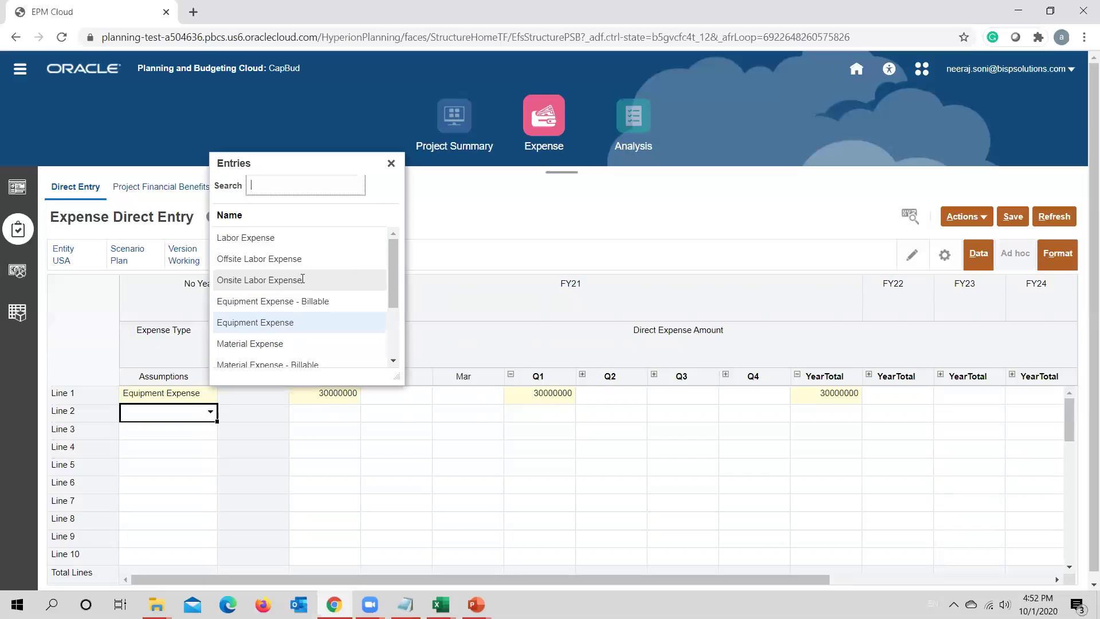
scroll(302, 279, "down", 3)
scroll(276, 313, "up", 3)
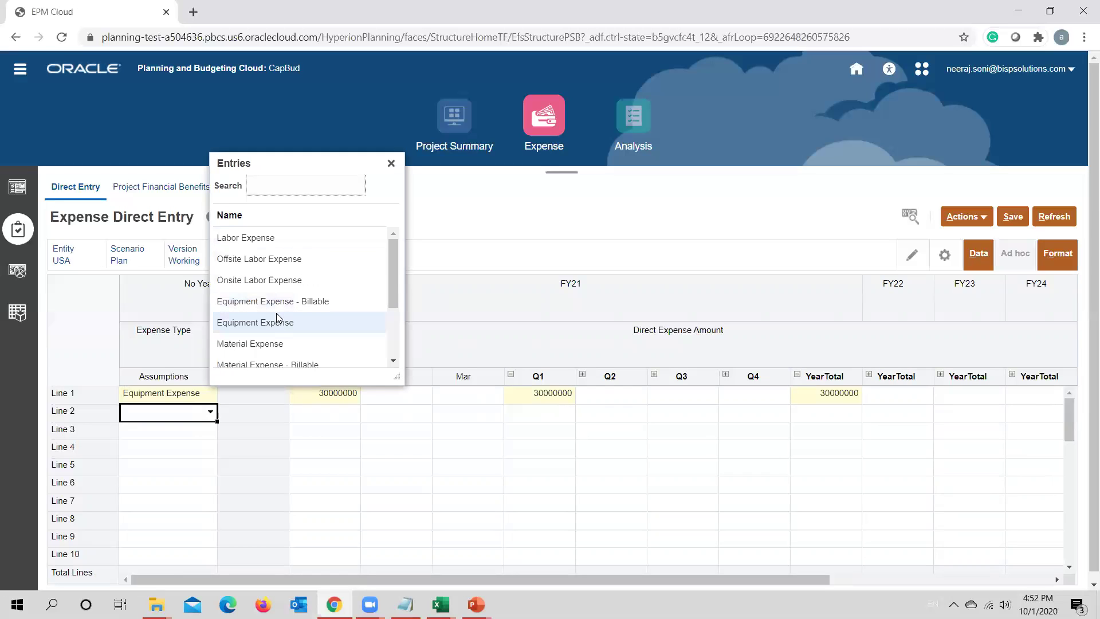
left_click(273, 250)
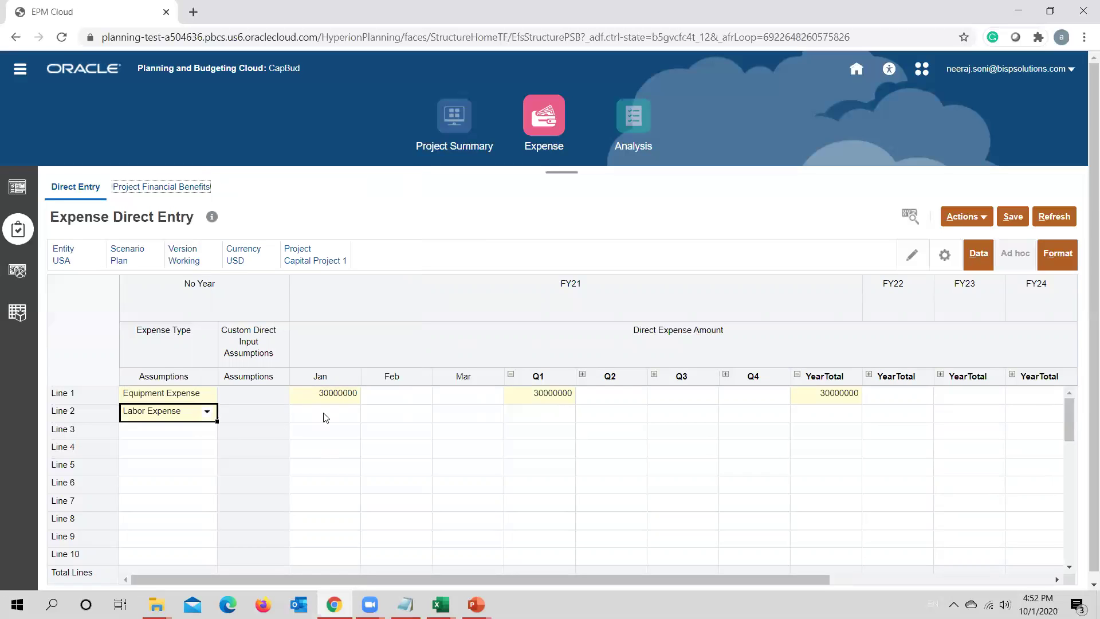
left_click(325, 417)
type("250000")
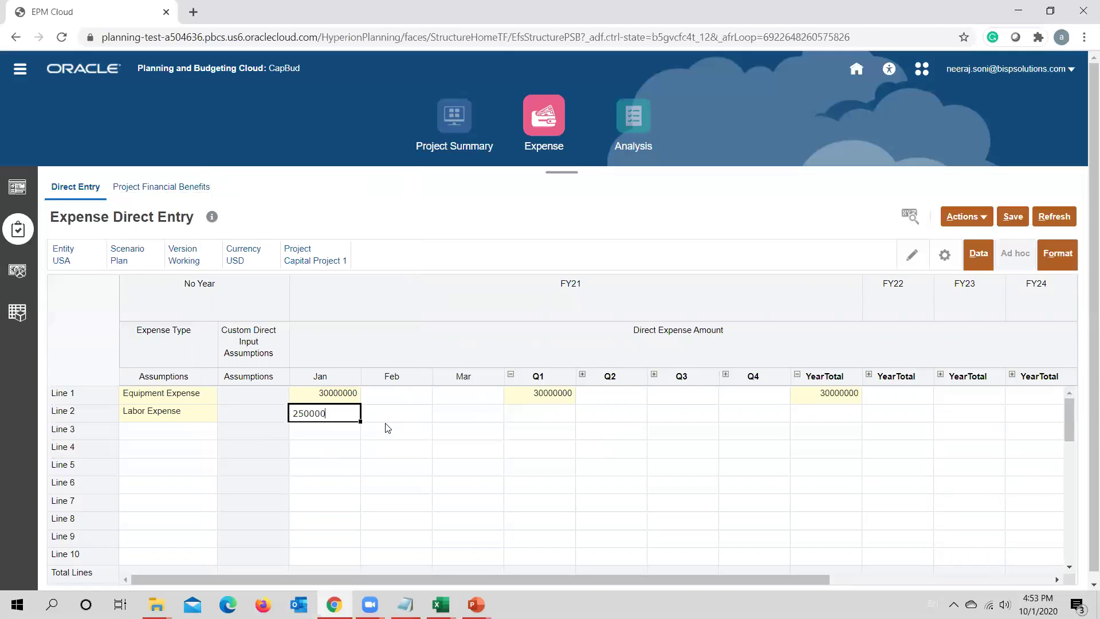
left_click(332, 431)
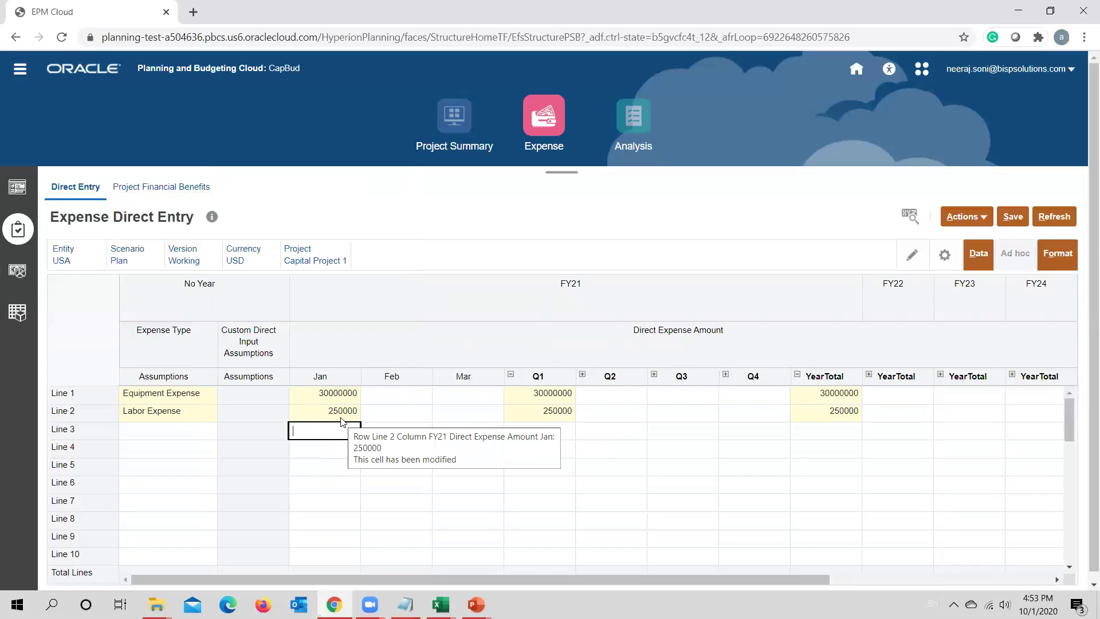
Set Line 3's expense type to Travel Expense and enter 50000 for January FY21
left_click(200, 429)
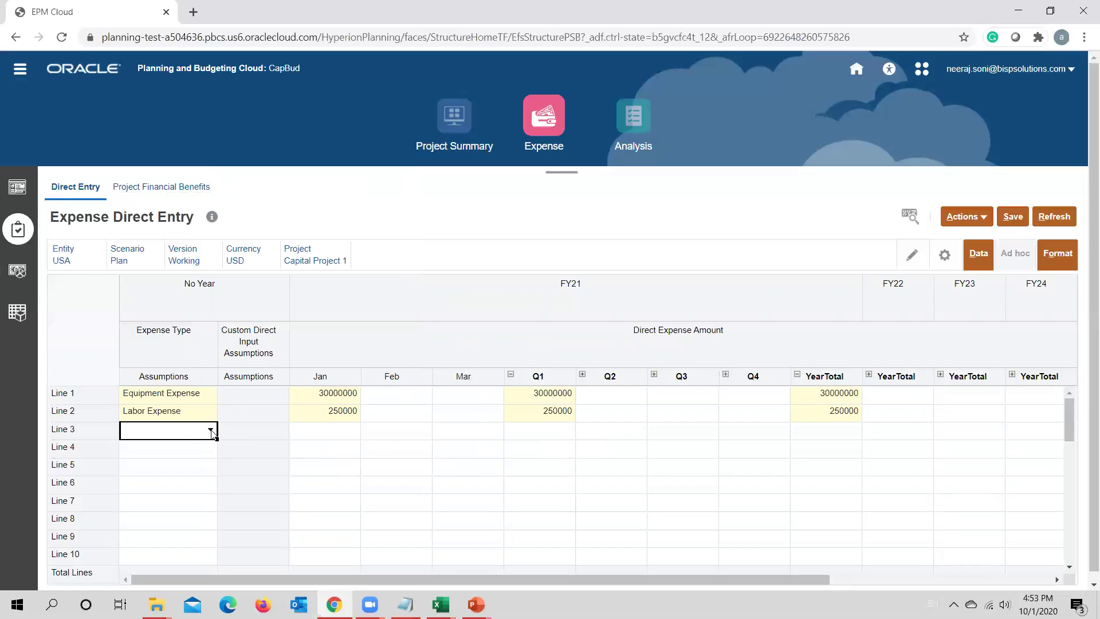
left_click(211, 431)
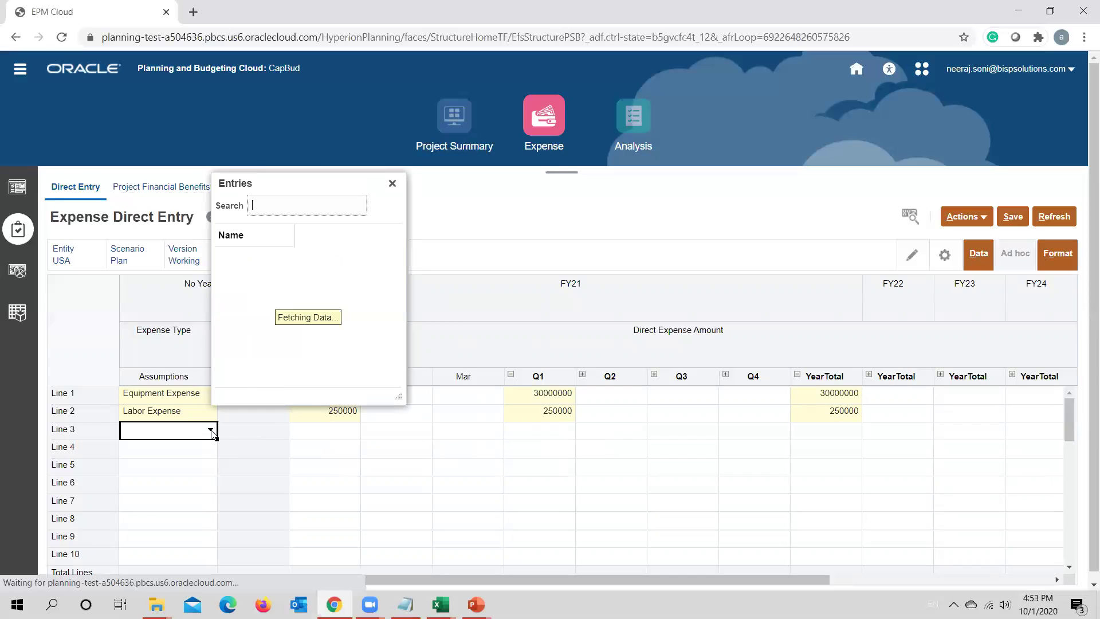
scroll(308, 289, "down", 3)
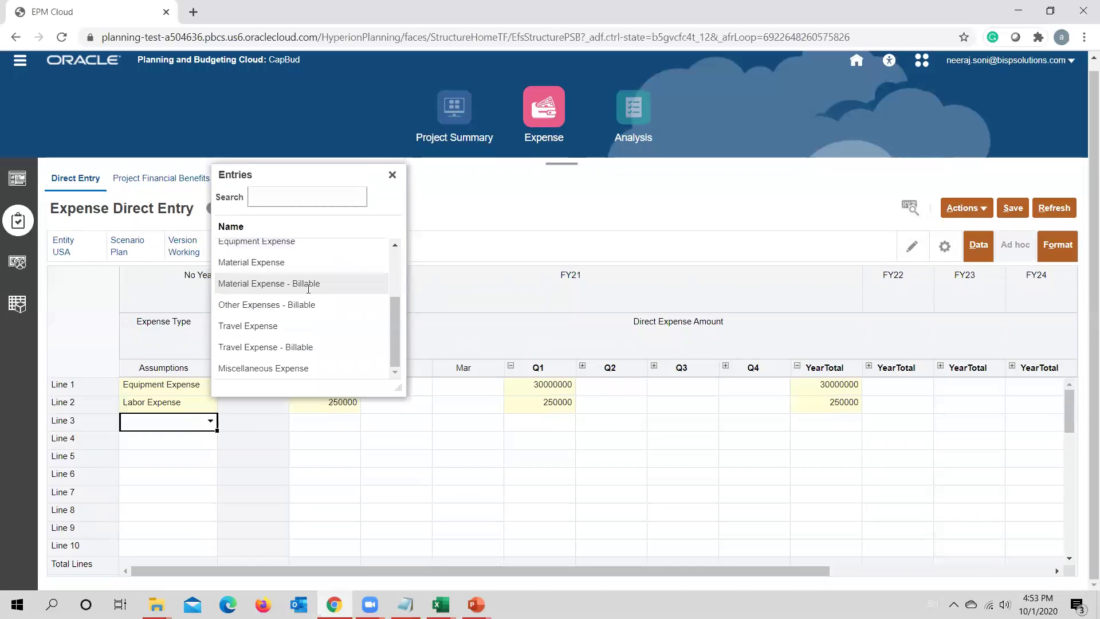
left_click(271, 326)
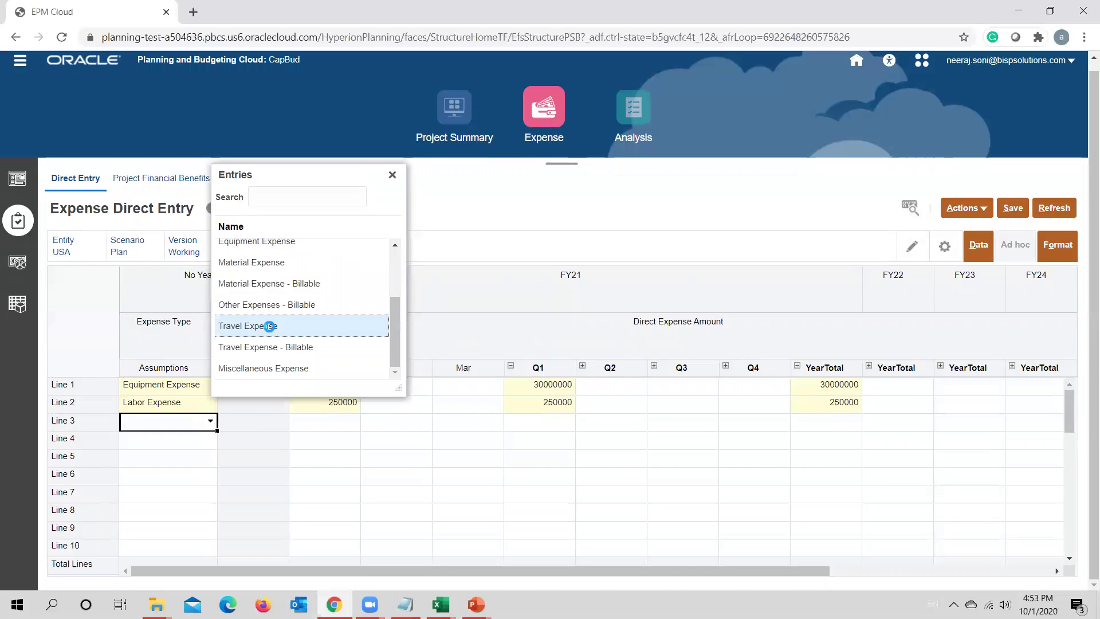
left_click(314, 423)
type("50")
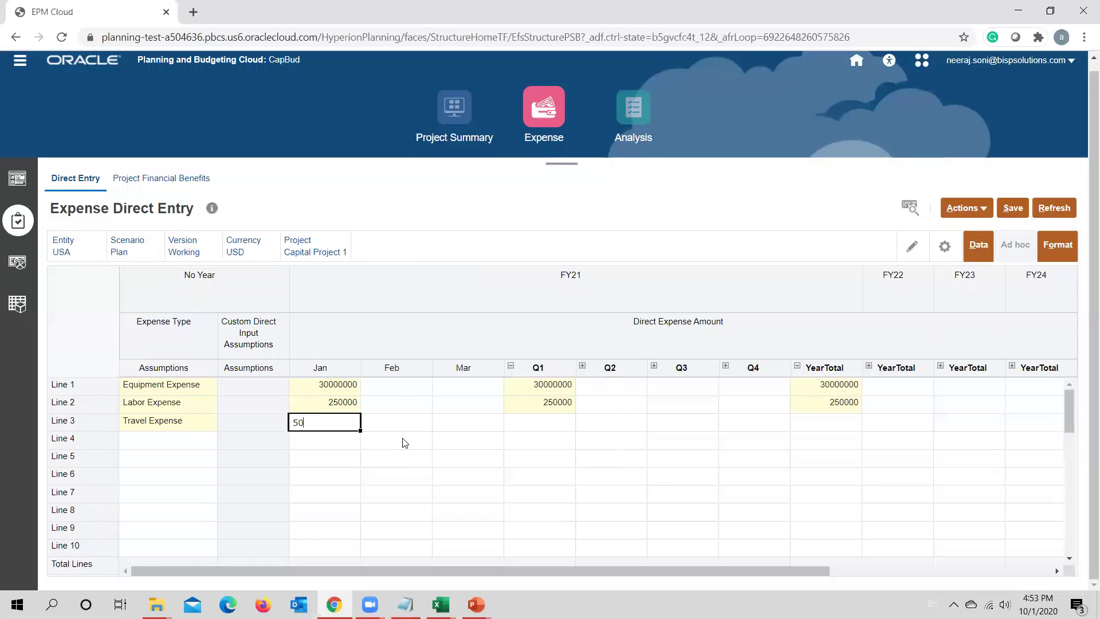
type("000")
key("Return")
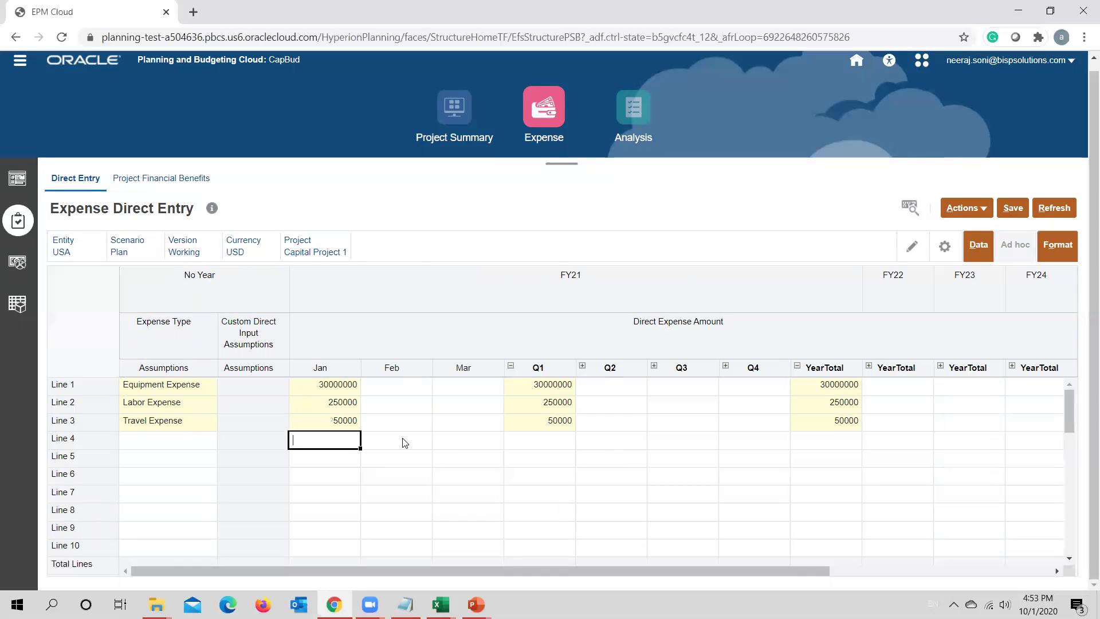
Save the direct expense entries and run the Calculate Form business rule for Expense Direct Entry
left_click(1012, 209)
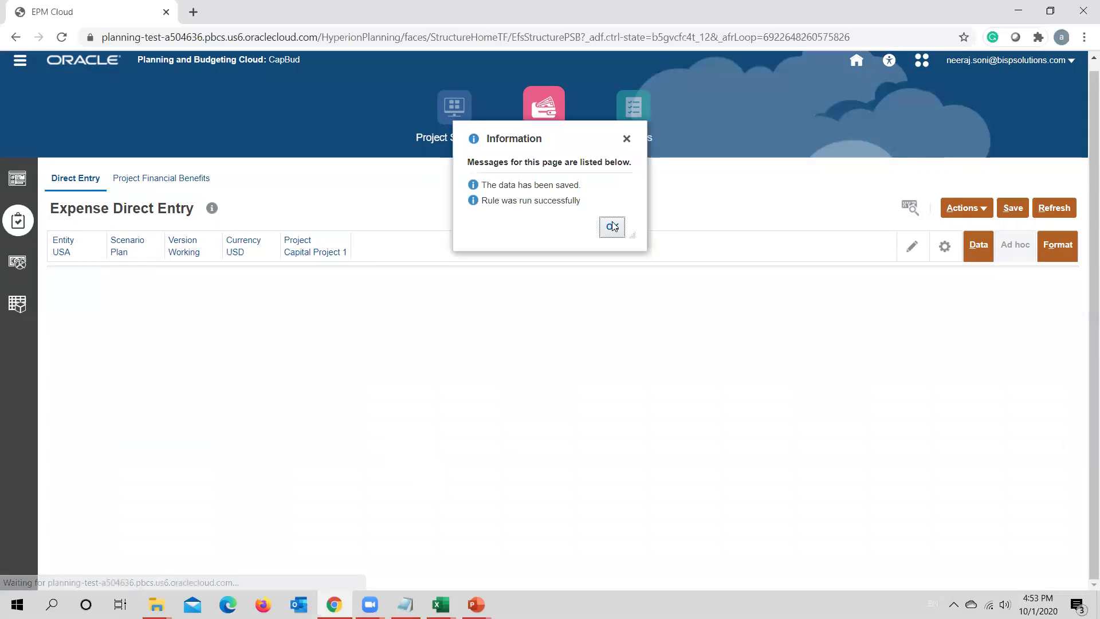
left_click(612, 226)
left_click(979, 207)
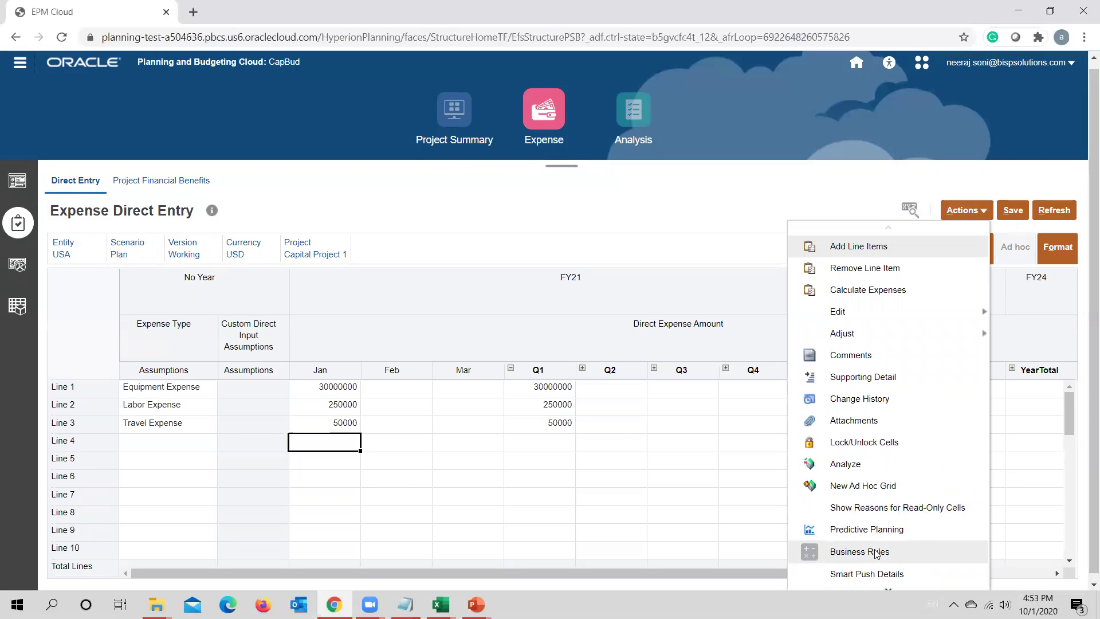
left_click(569, 482)
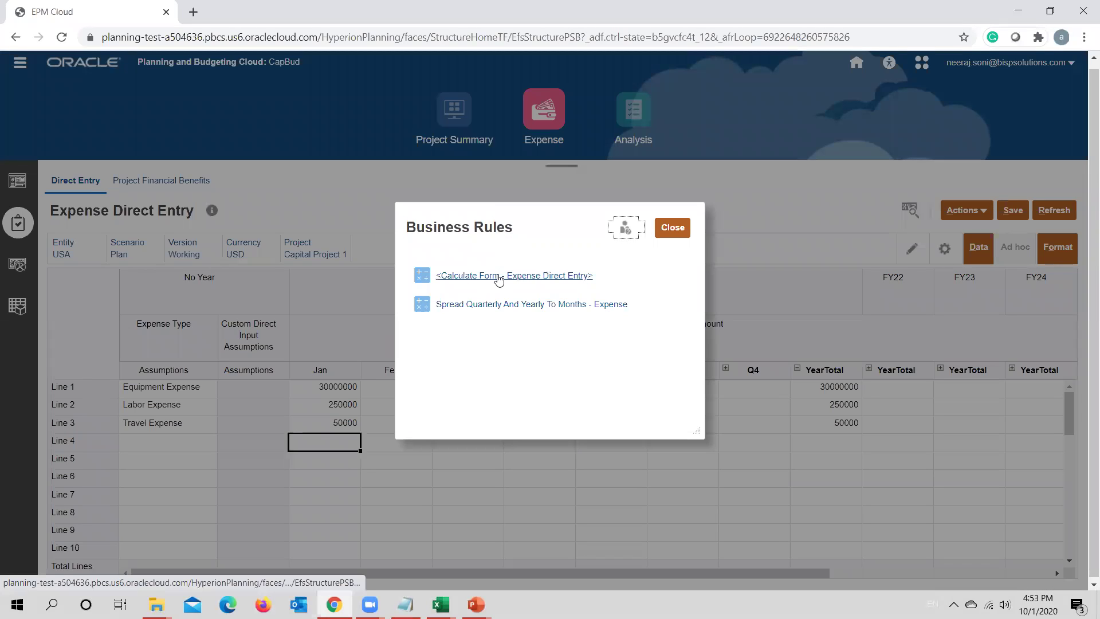
left_click(499, 276)
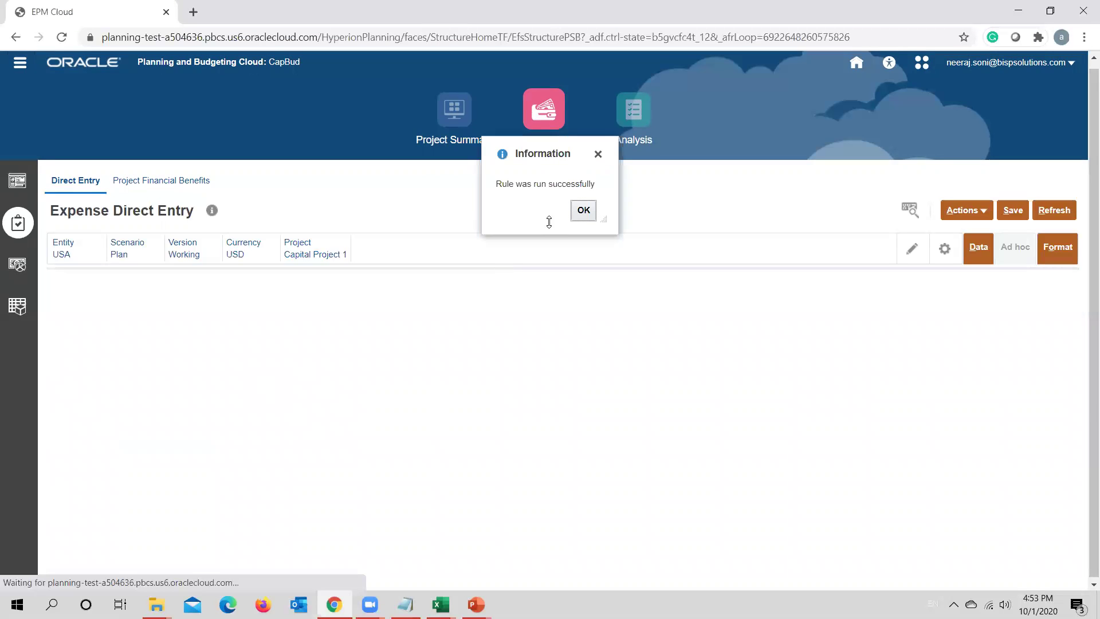
left_click(583, 210)
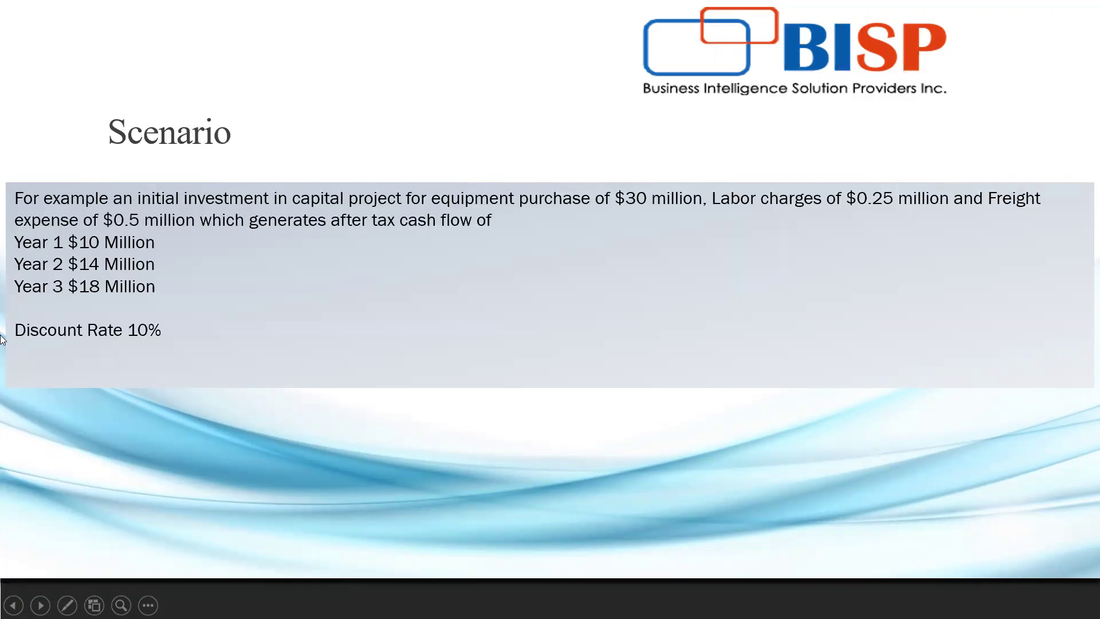
Return from the scenario slide to the planning application and set Impact Line 1's impacted account to Services Revenue in Project Financial Benefits
key("alt+Tab")
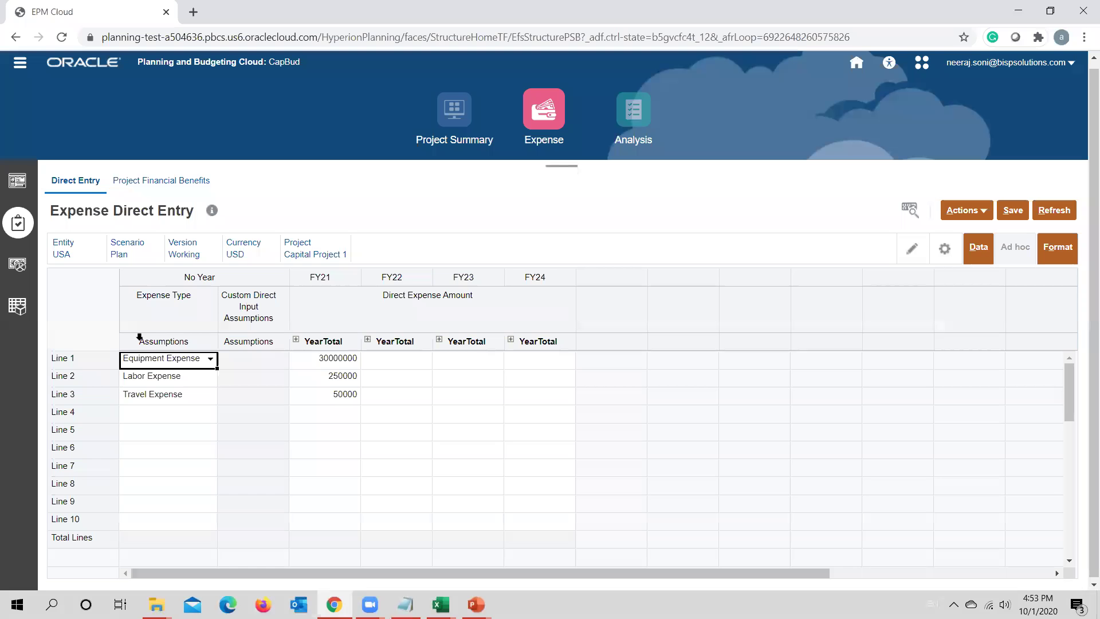
left_click(150, 182)
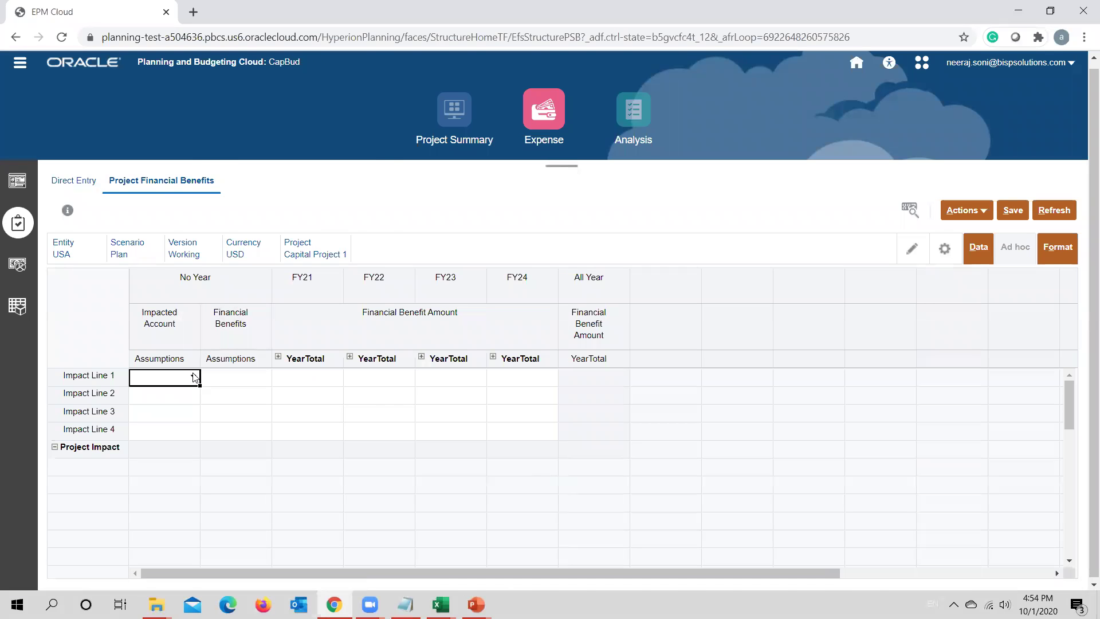
left_click(194, 377)
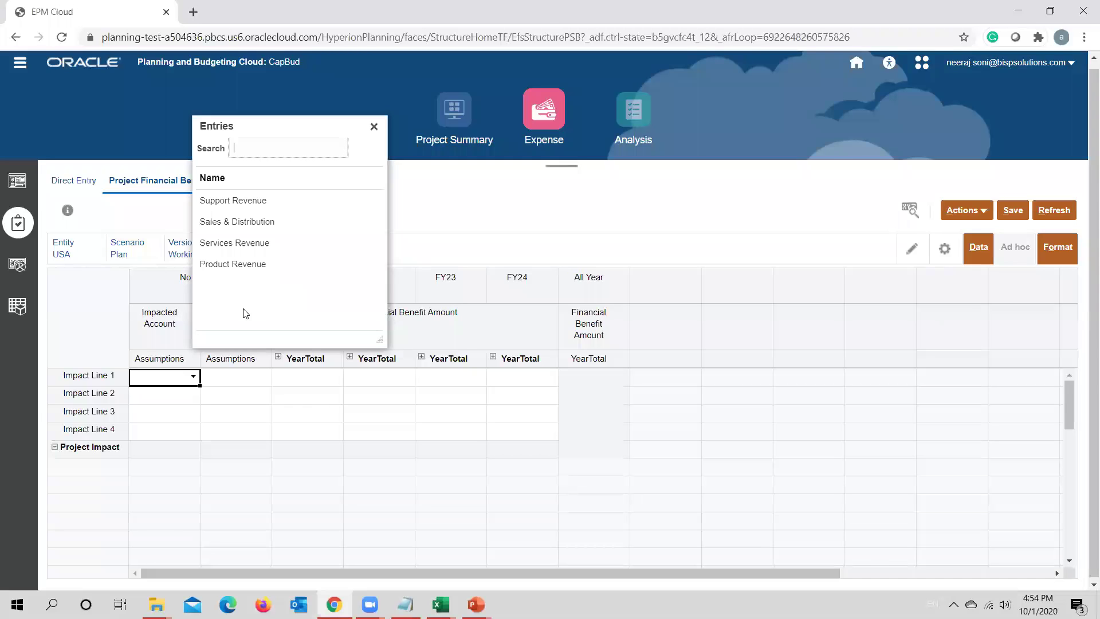
left_click(256, 243)
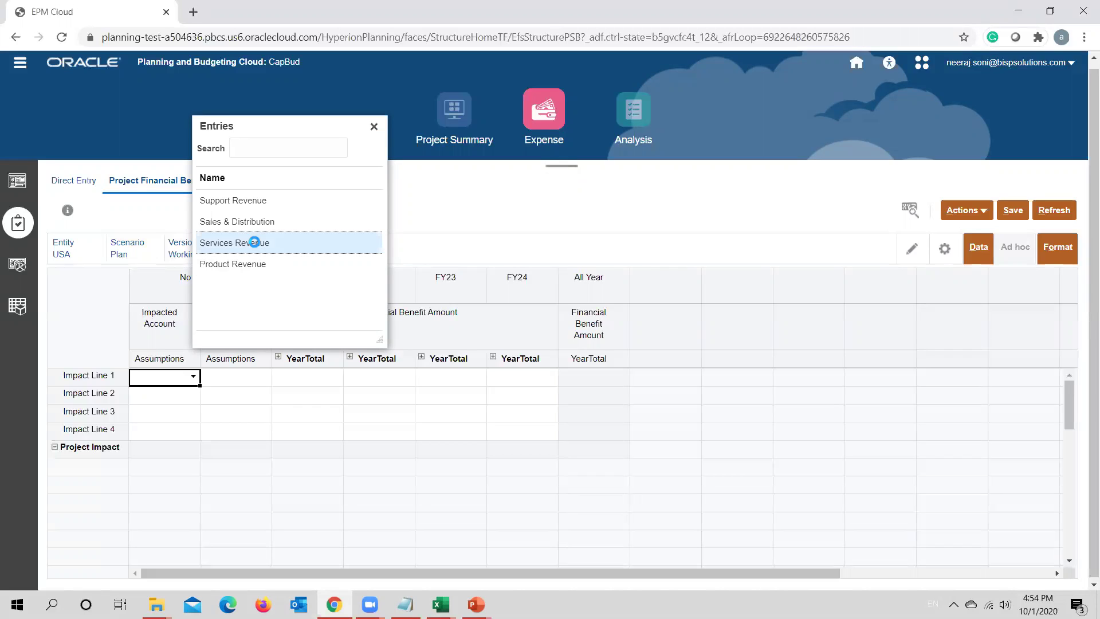
Enter Impact Line 1's yearly benefit amounts: 10000000 for FY22, 14000000 for FY23 and 18000000 for FY24
left_click(388, 382)
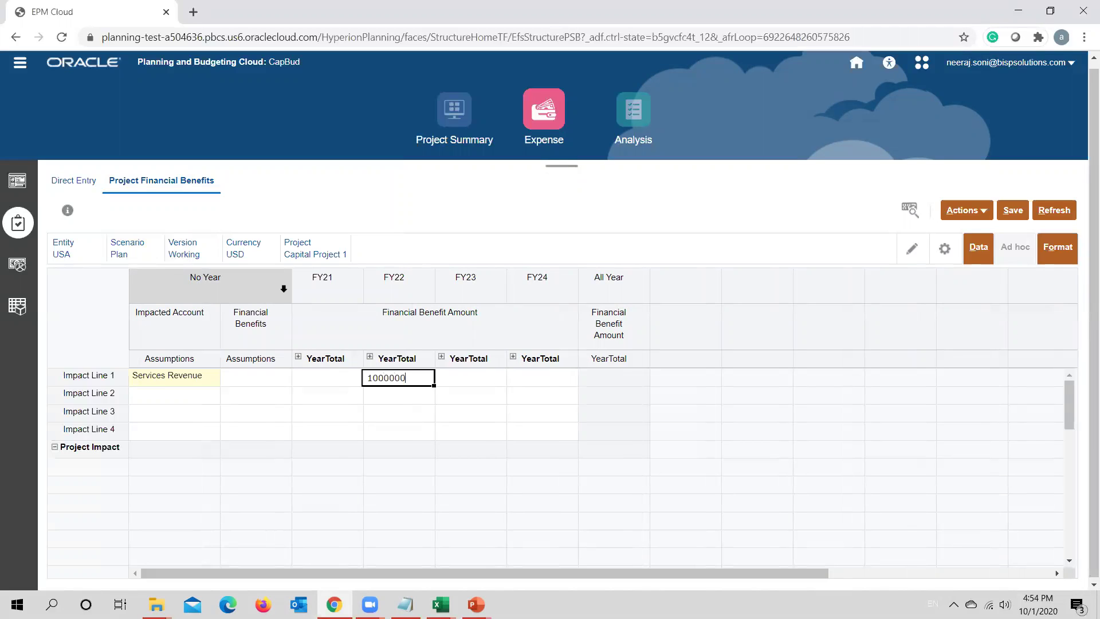
type("10000000")
key("Tab")
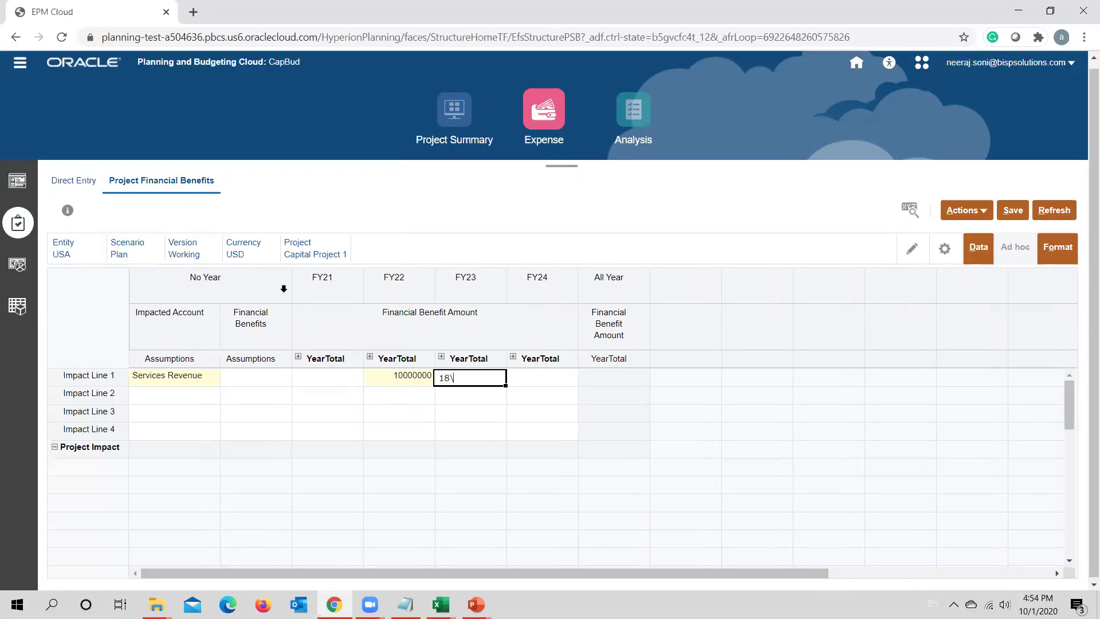
type("14000000")
key("Tab")
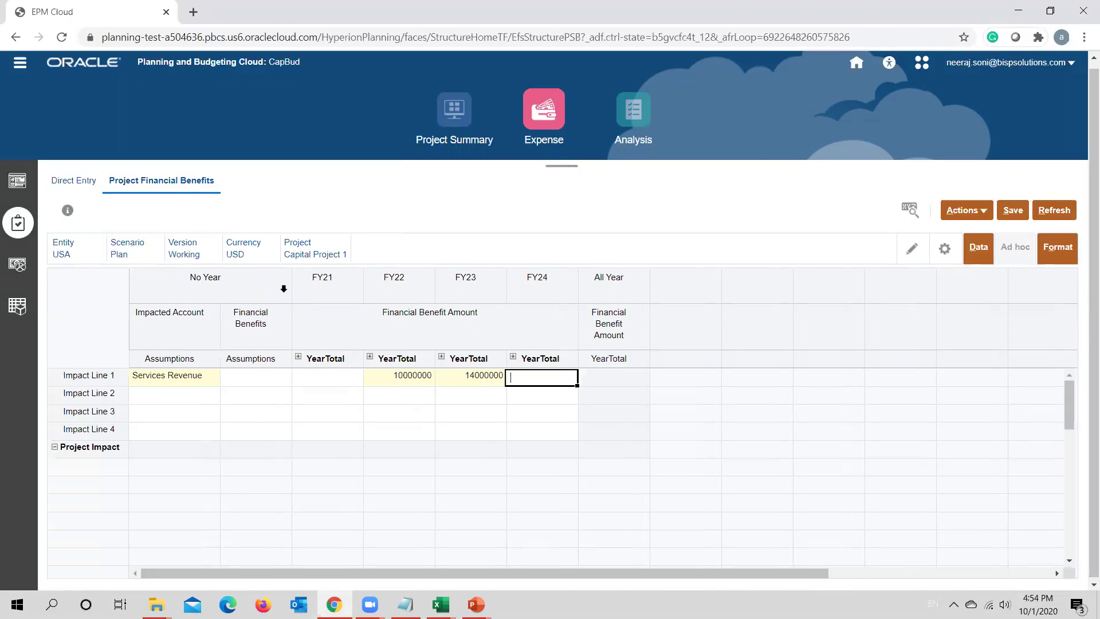
type("18000000")
key("Tab")
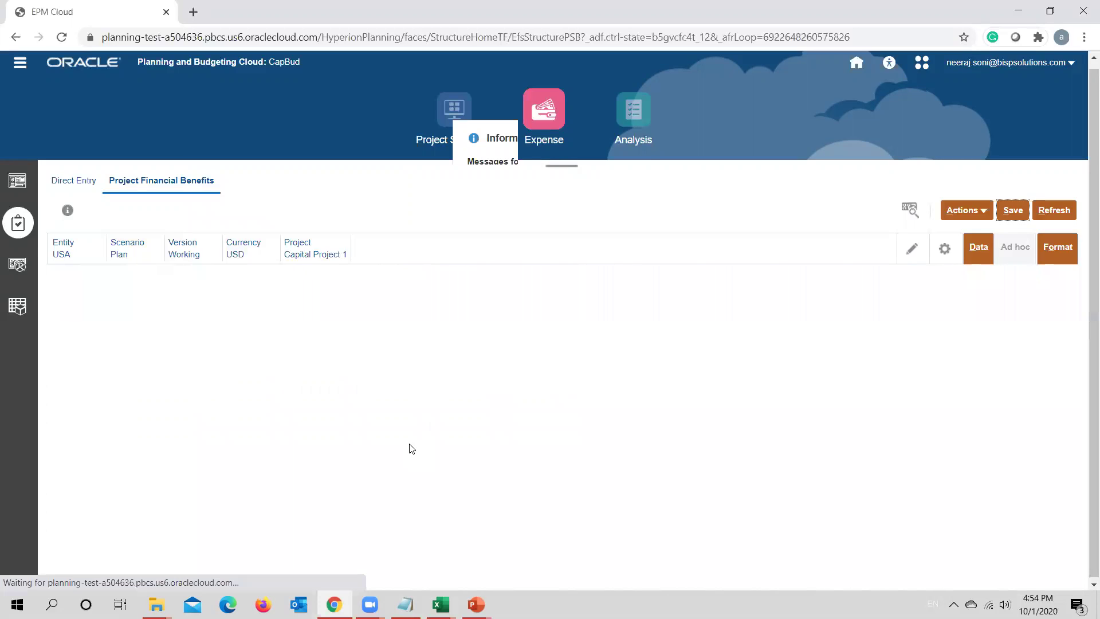
Save the financial benefits and run the Calculate Project Benefits business rule
left_click(612, 226)
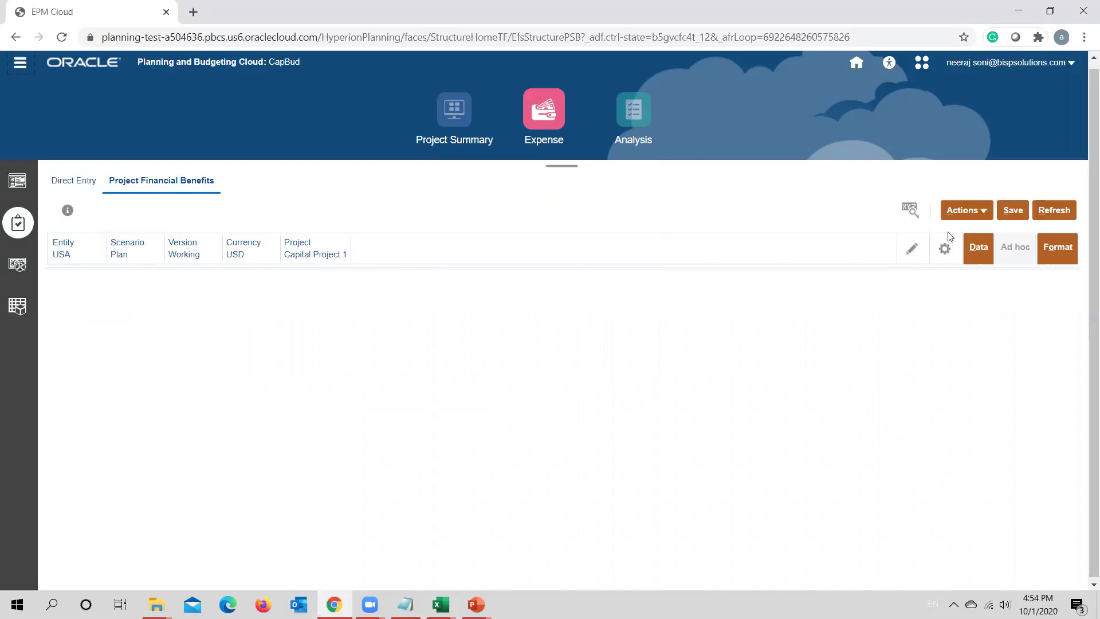
left_click(983, 211)
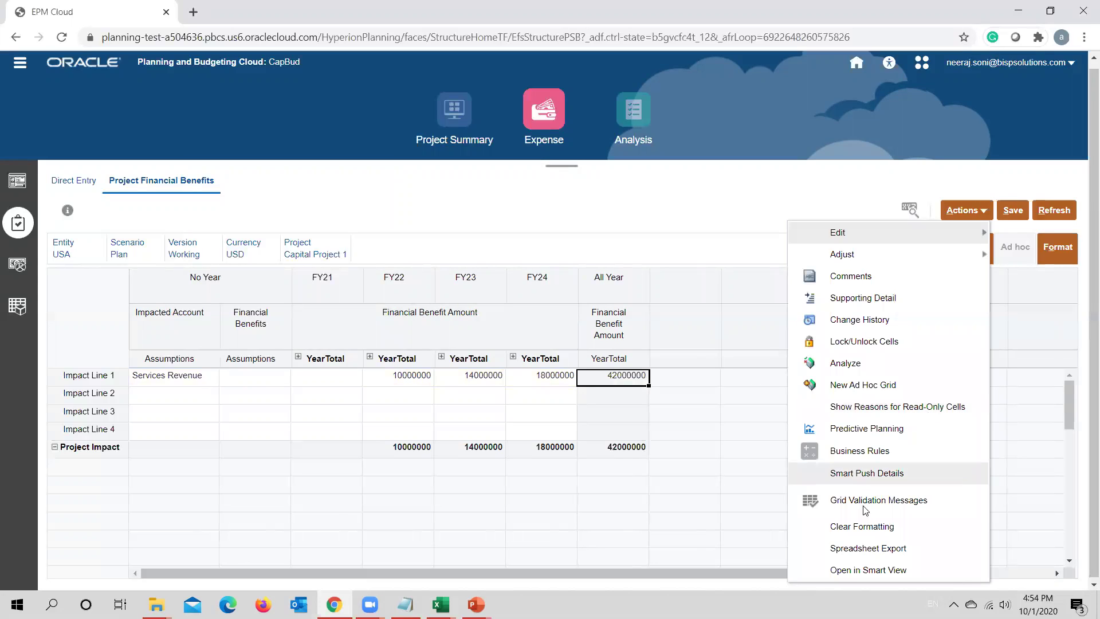
left_click(872, 458)
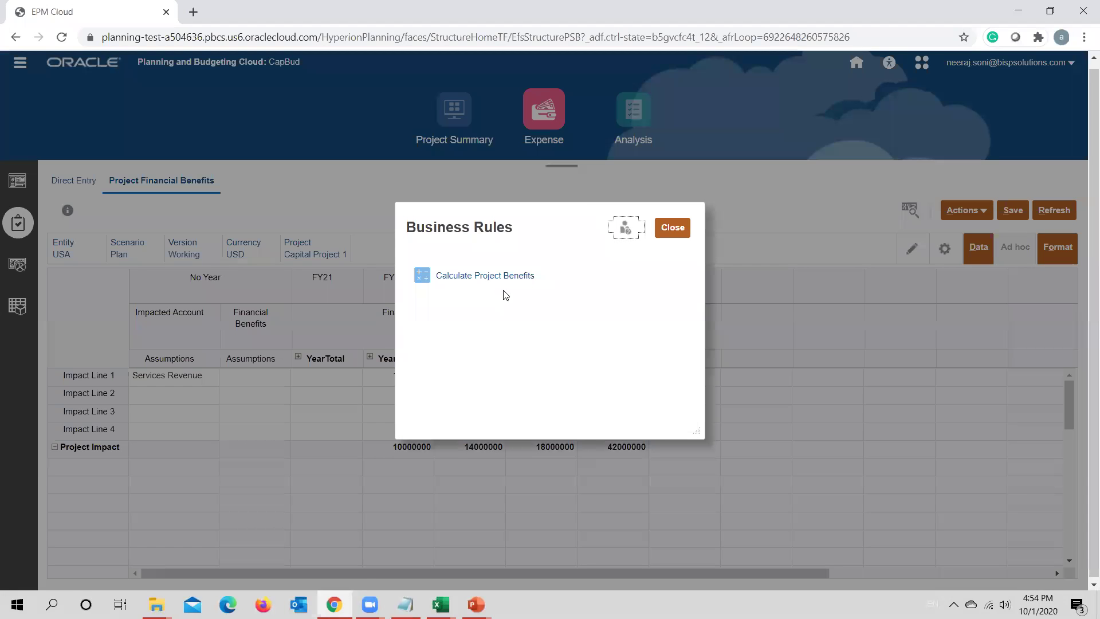
left_click(501, 277)
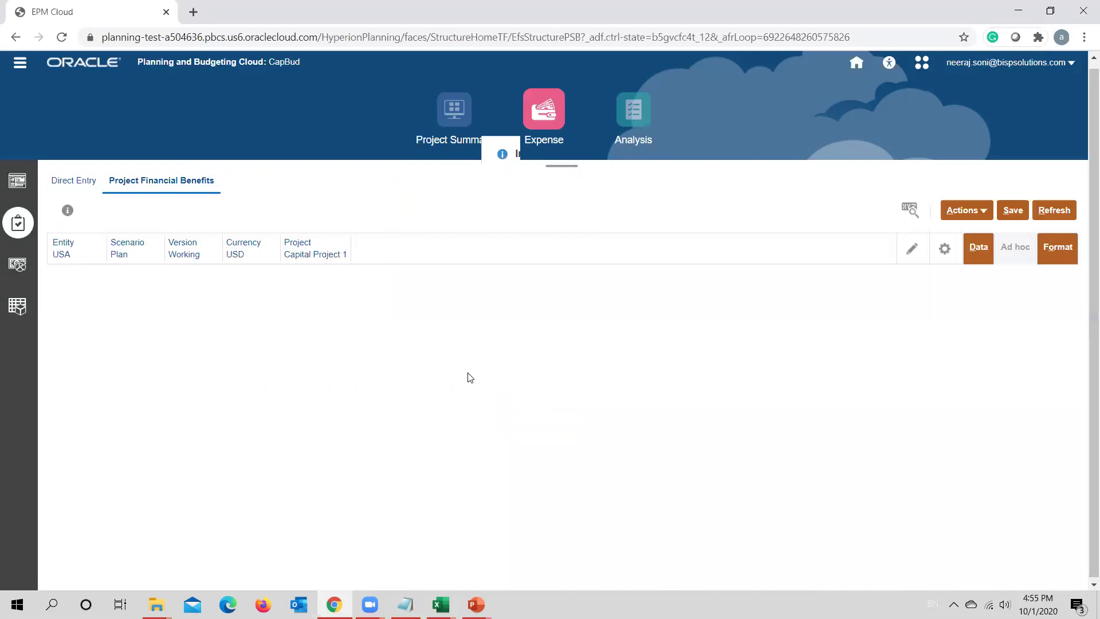
left_click(594, 208)
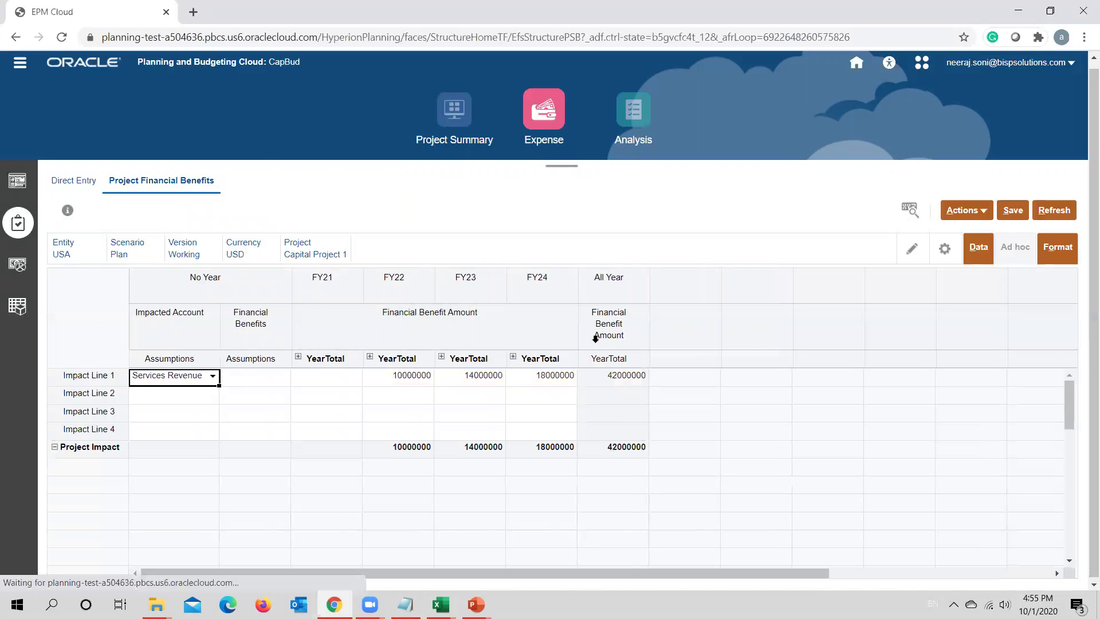
Open the Discount Rate form to review the yearly discount rates for the USA entity
left_click(17, 306)
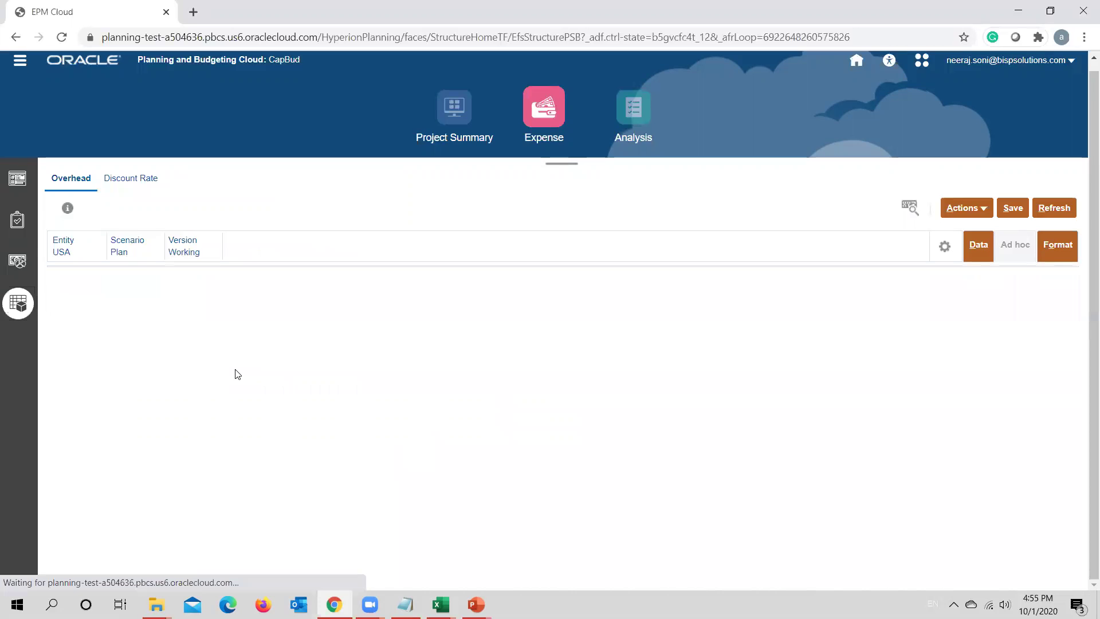
left_click(114, 181)
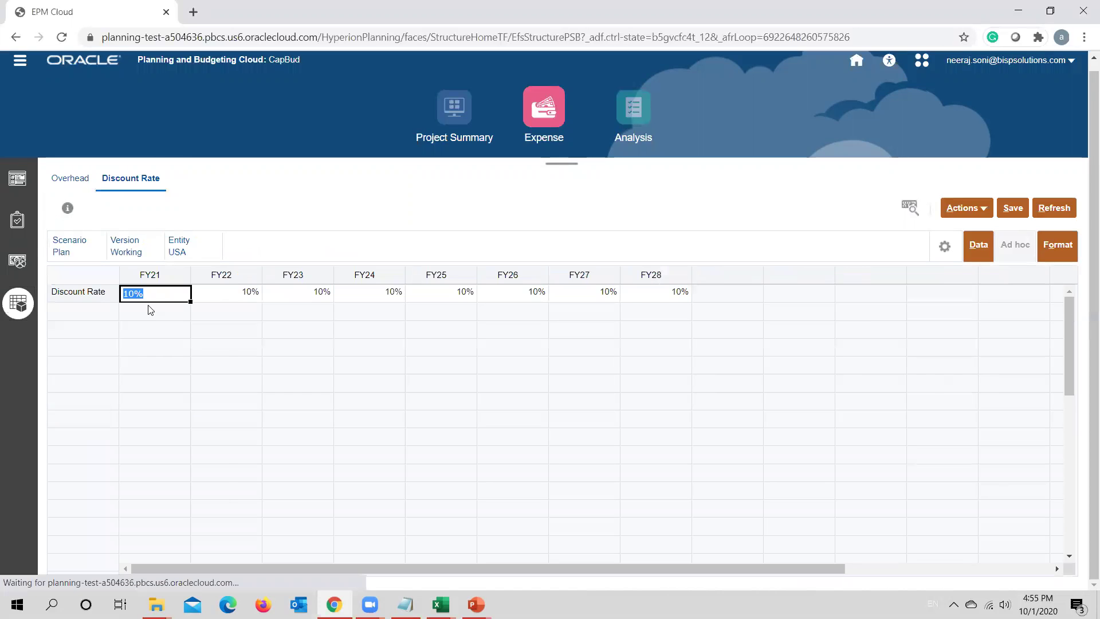
Save the Discount Rate form and open the Capital Projects Overview in Project Summary to review Capital Project 1
left_click(1019, 207)
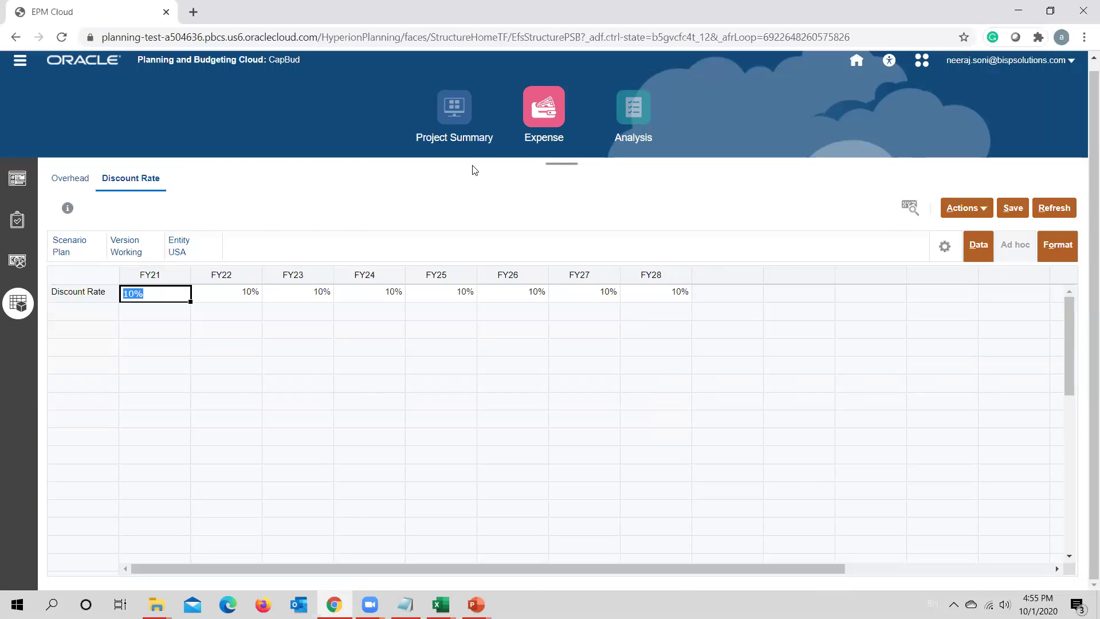
left_click(462, 144)
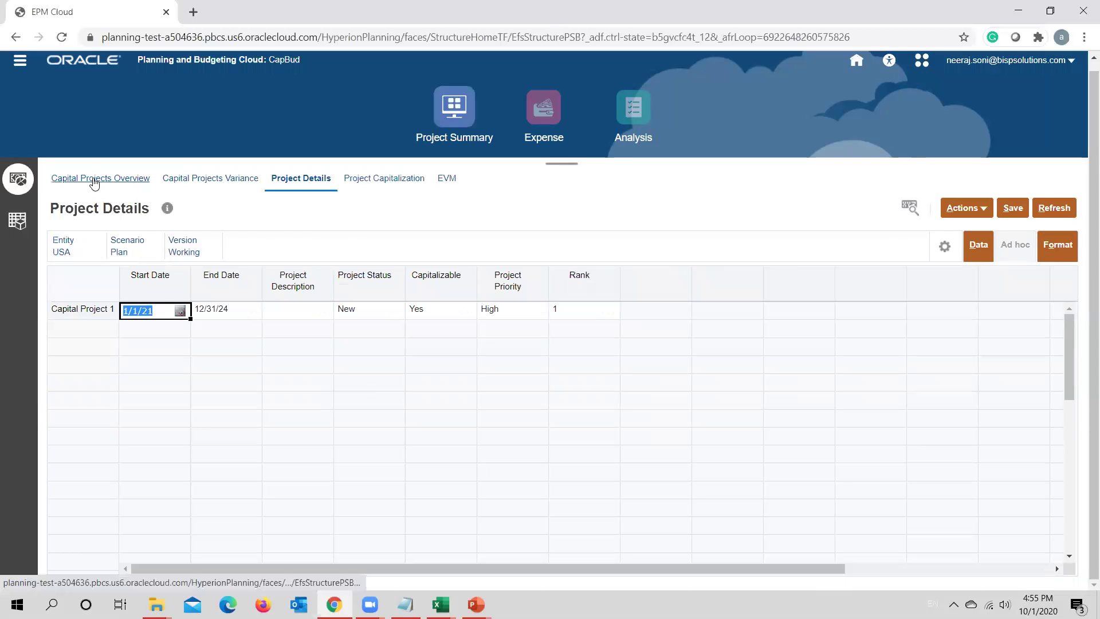
left_click(94, 180)
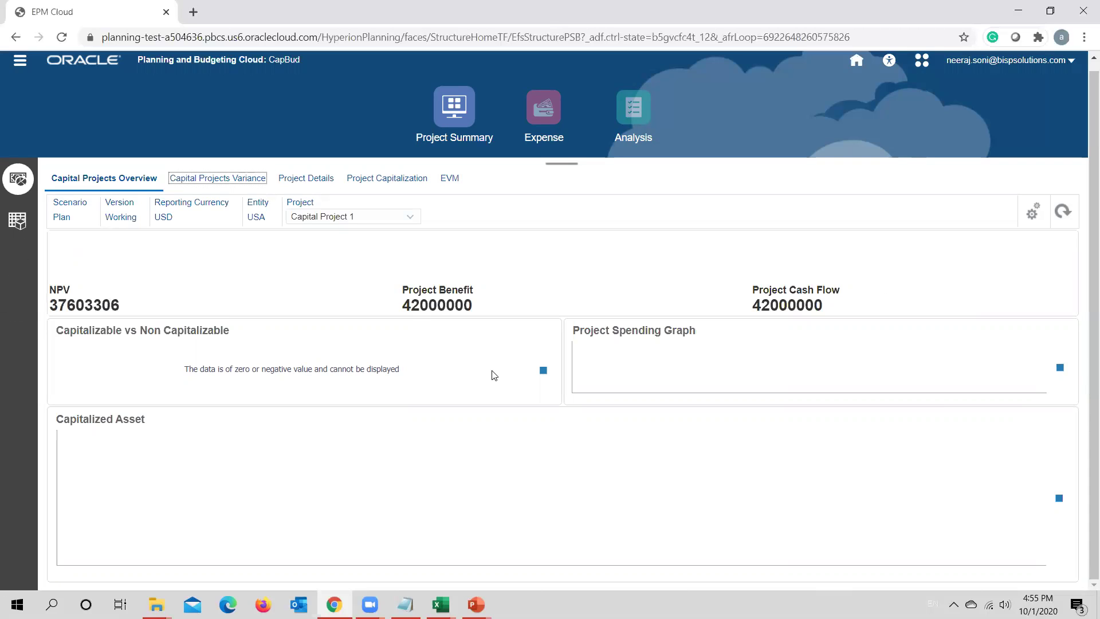
Run the Calculate Project rule for Capital Project 1 from Project Details with USD as the input currency
left_click(324, 180)
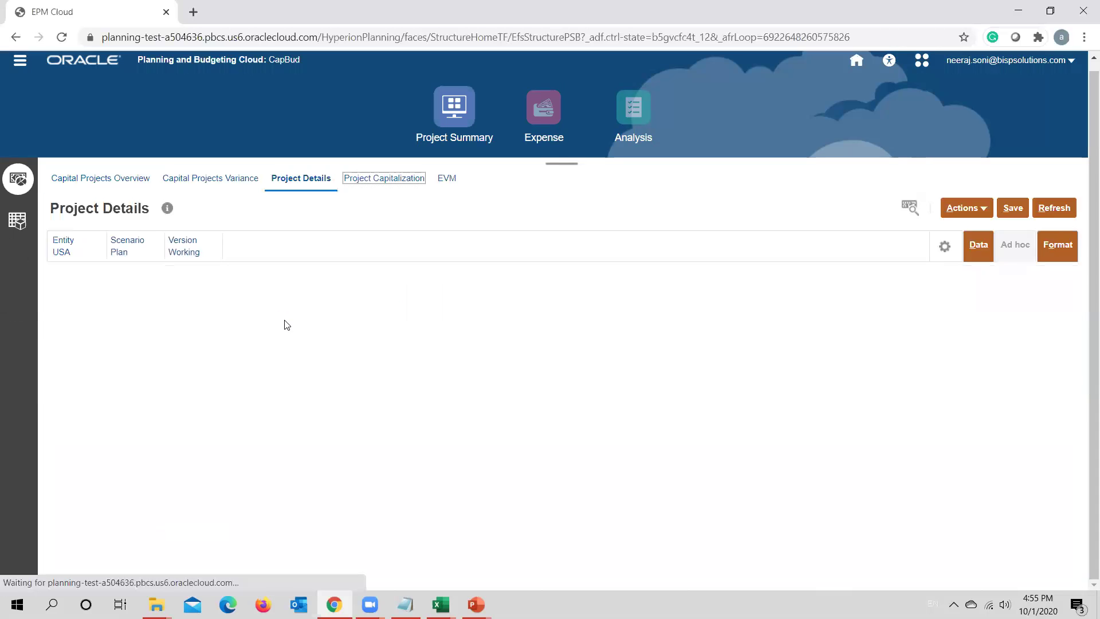
left_click(82, 310)
right_click(82, 310)
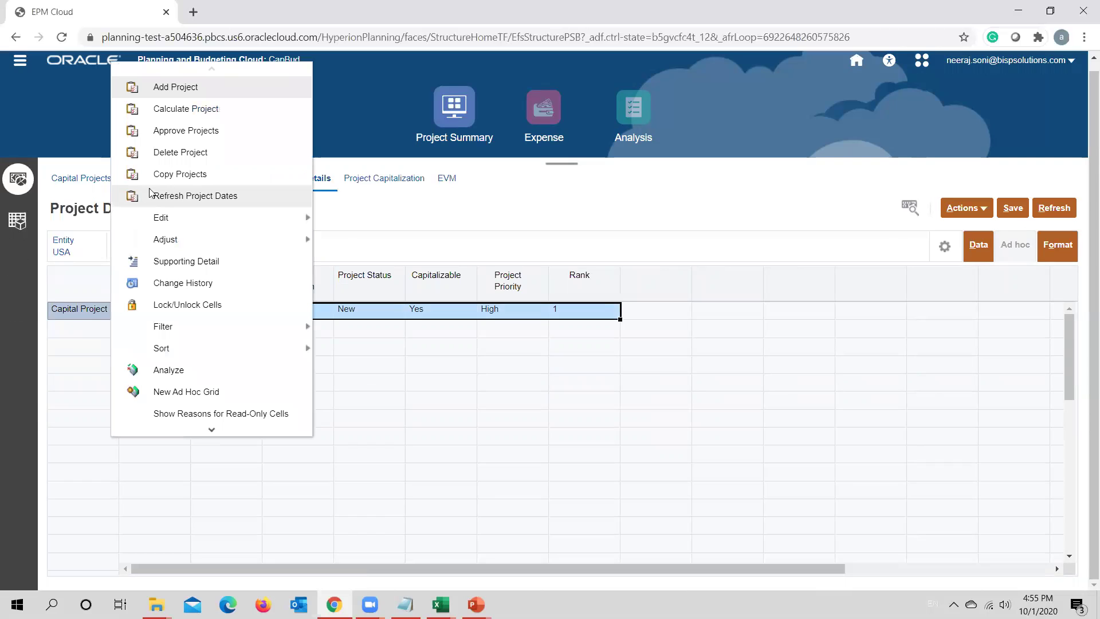
left_click(194, 111)
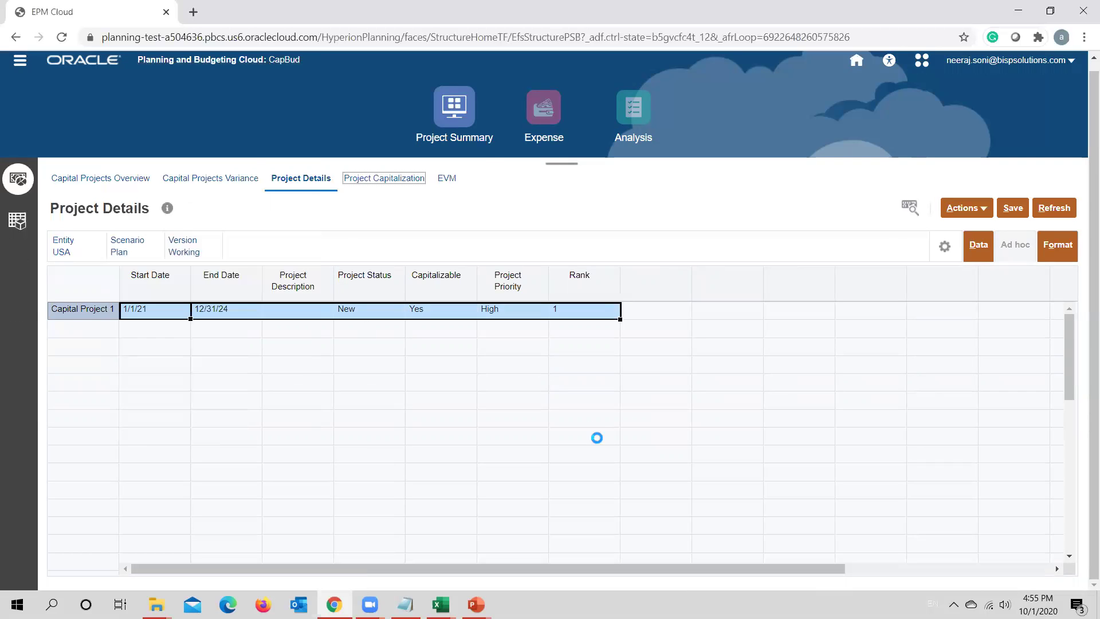
left_click(515, 193)
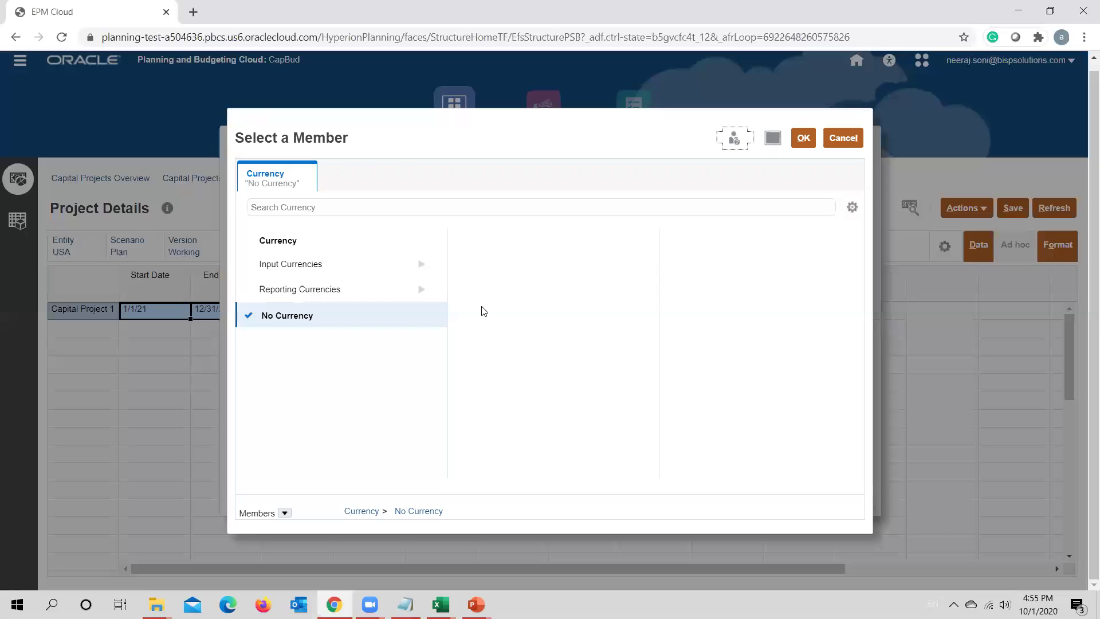
left_click(421, 263)
left_click(459, 265)
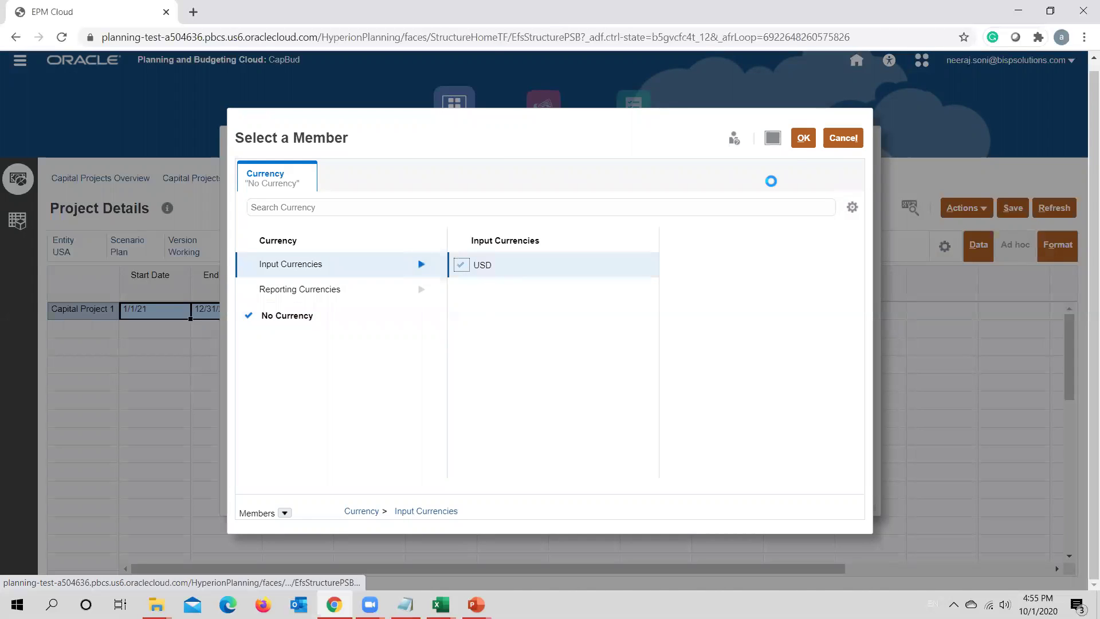
left_click(804, 138)
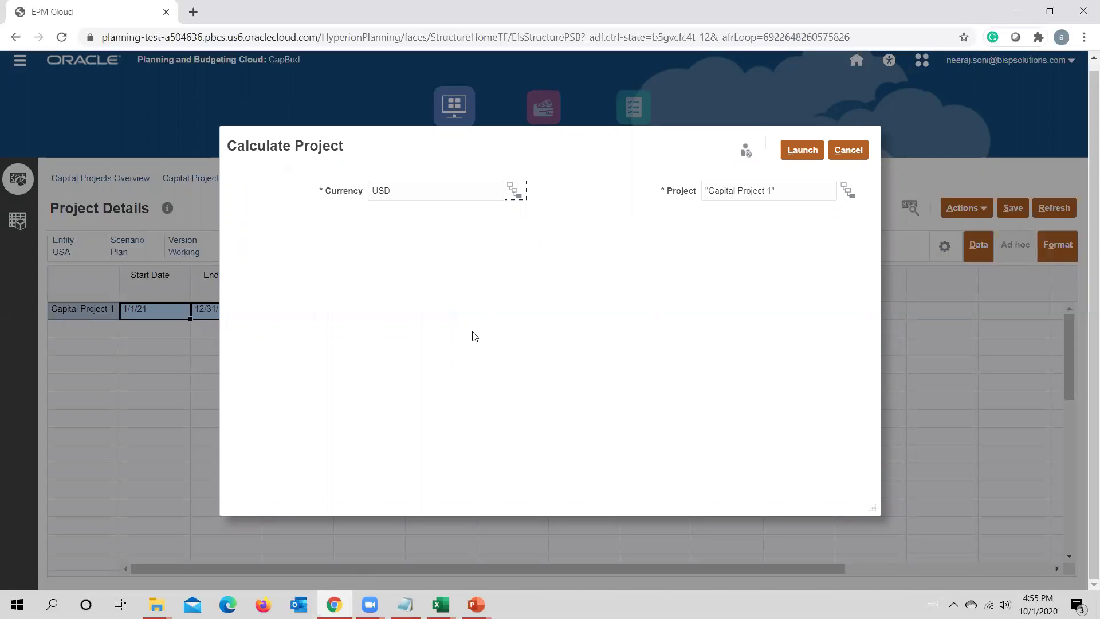
left_click(804, 150)
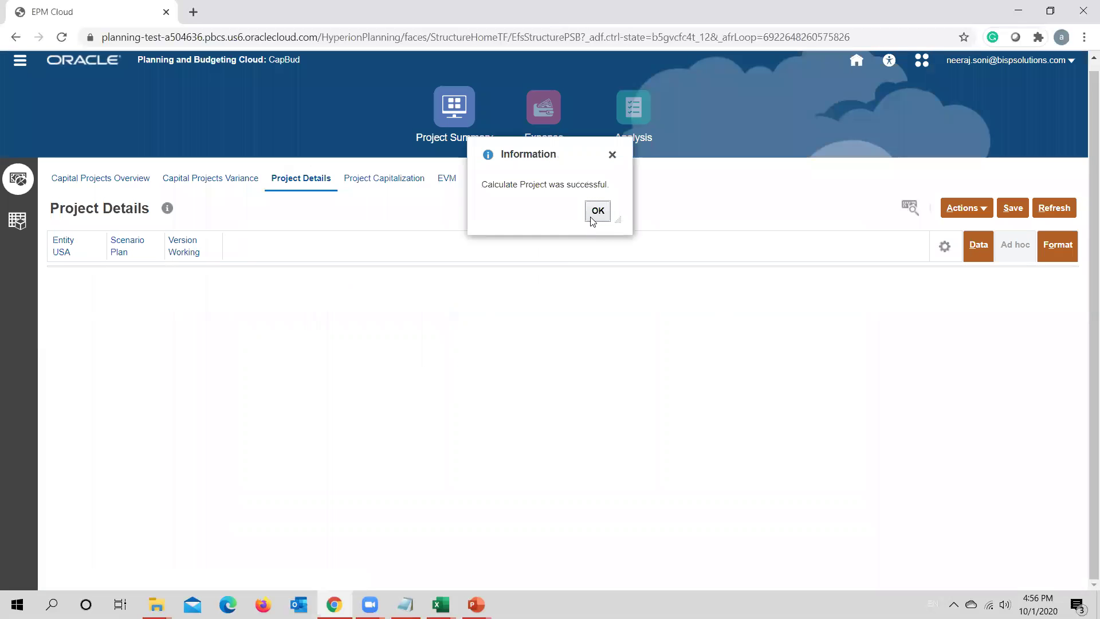
left_click(596, 211)
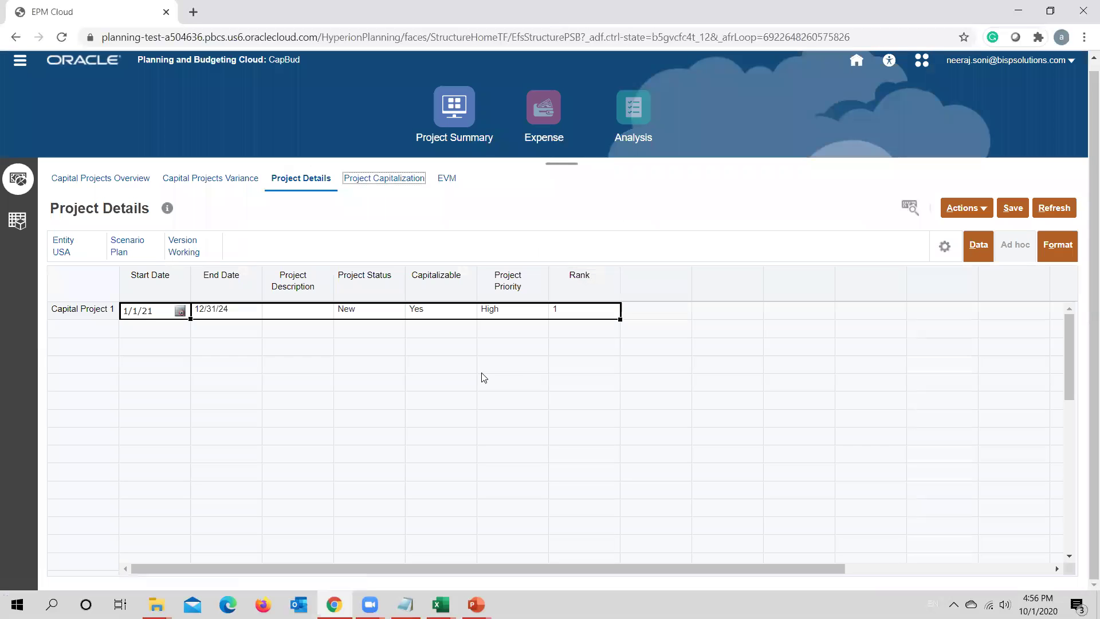
In Project Capitalization, allocate Line 1's project expense as Equipment Expense with Acquisition Costs as the capital expense
left_click(405, 180)
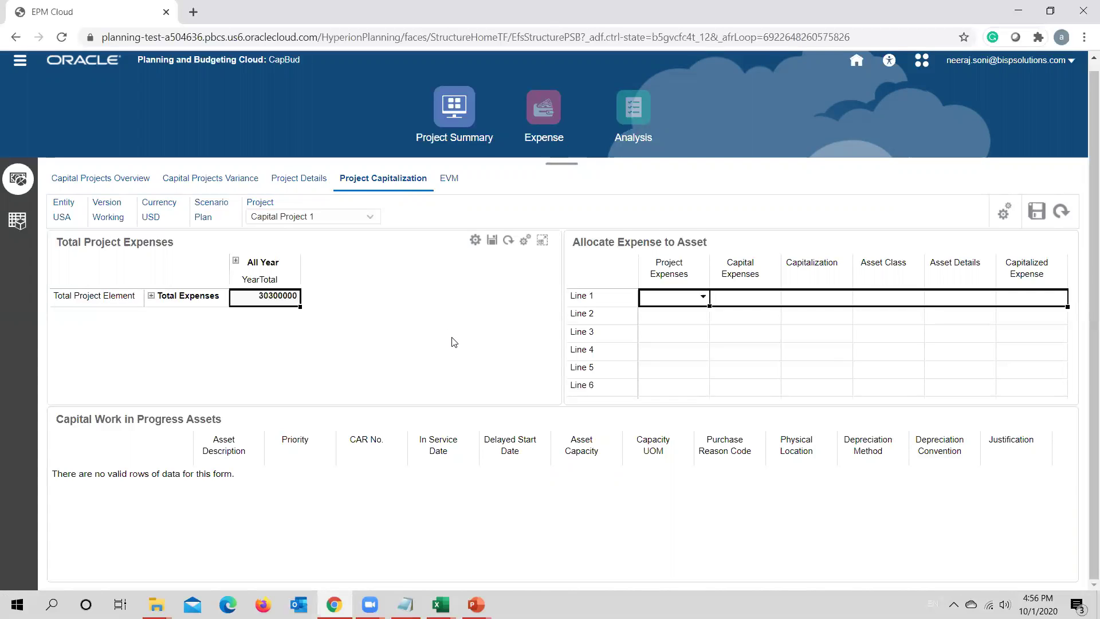
left_click(704, 298)
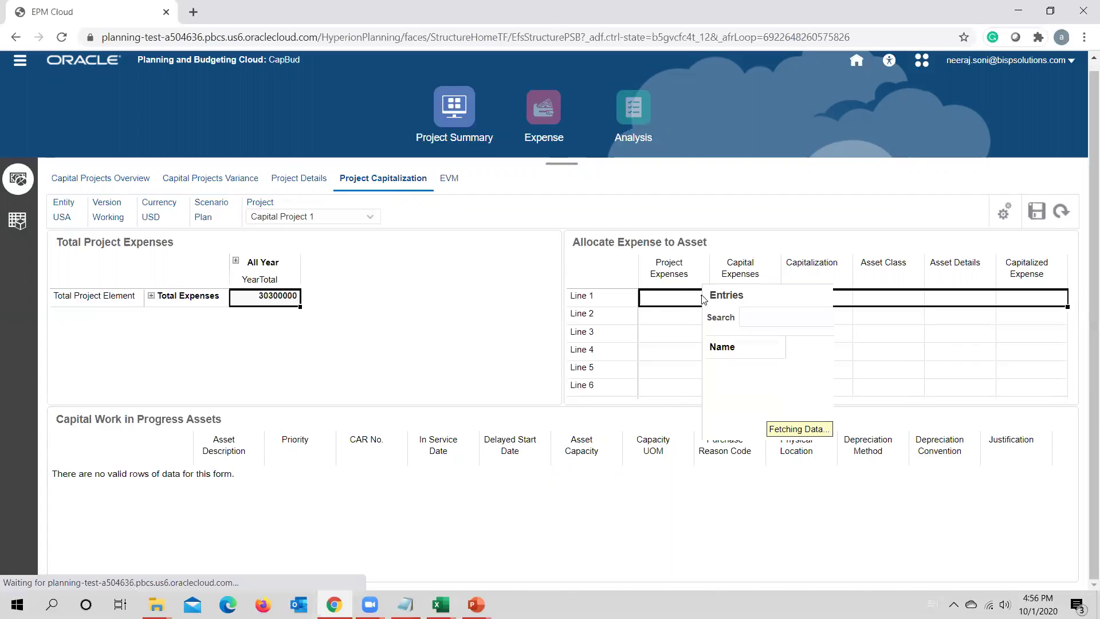
scroll(793, 468, "down", 2)
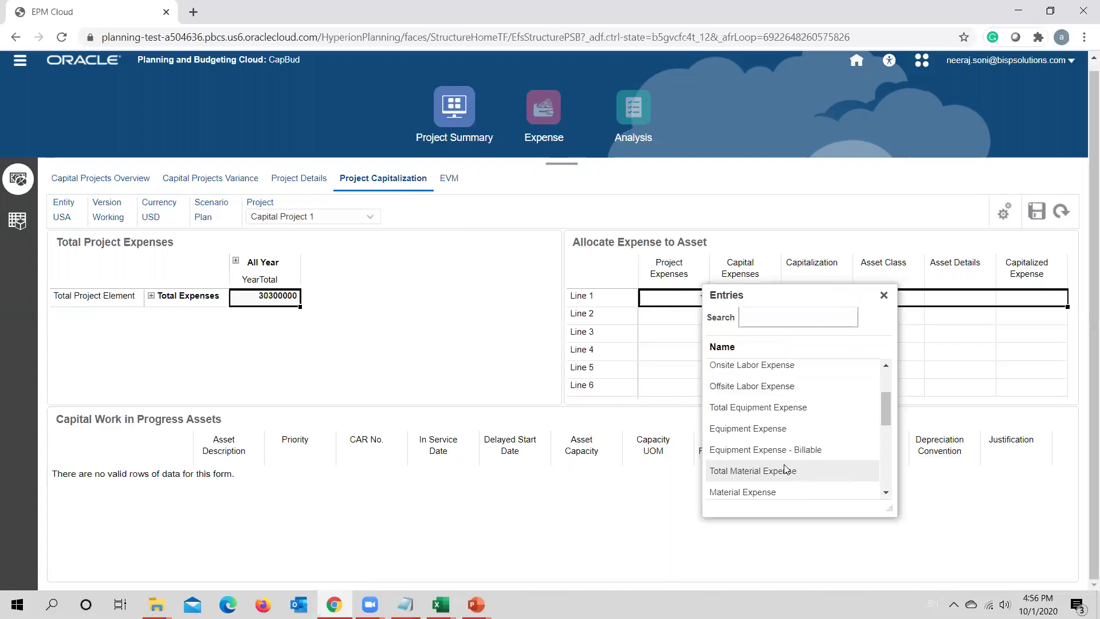
left_click(770, 425)
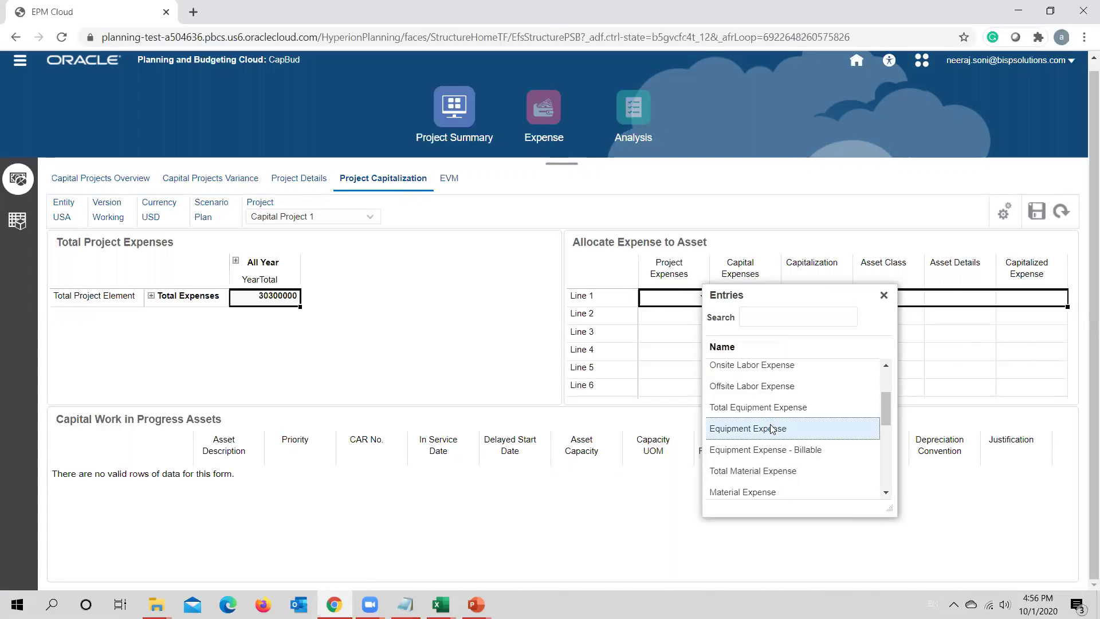
left_click(787, 302)
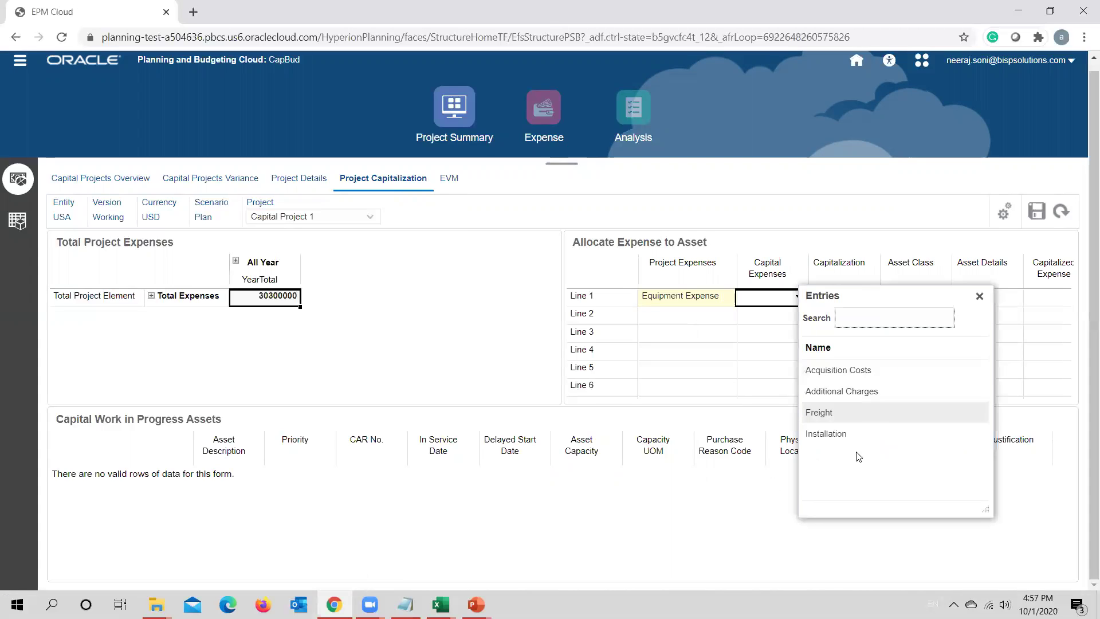
left_click(844, 370)
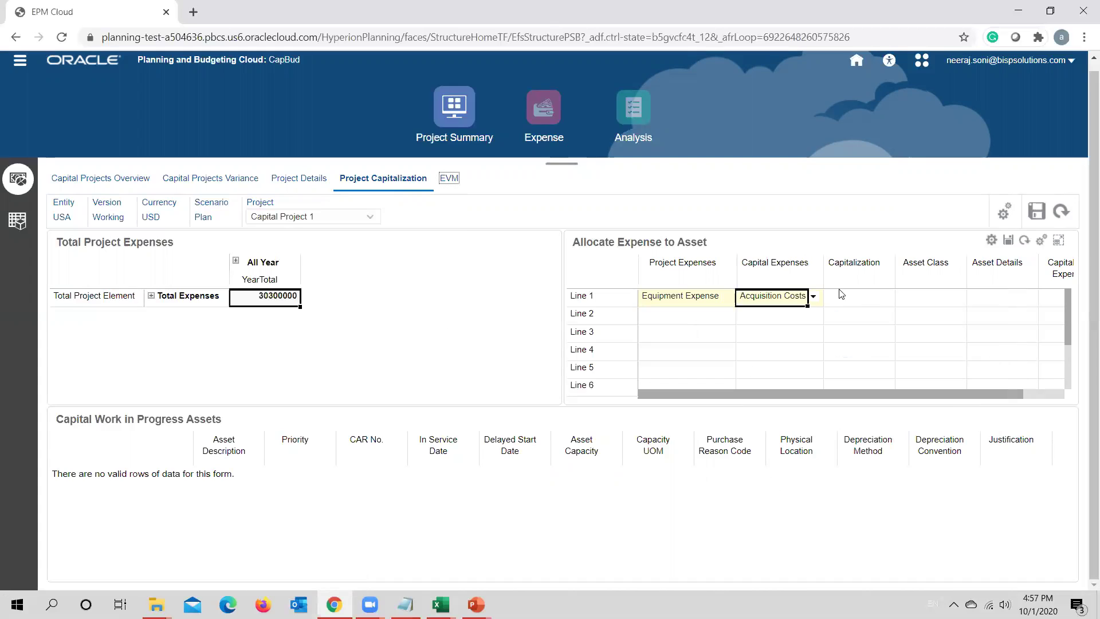
Set Line 1's capitalization to 100%, its asset class to Machinery and Equipment and its asset details to CIP Asset 1
left_click(866, 299)
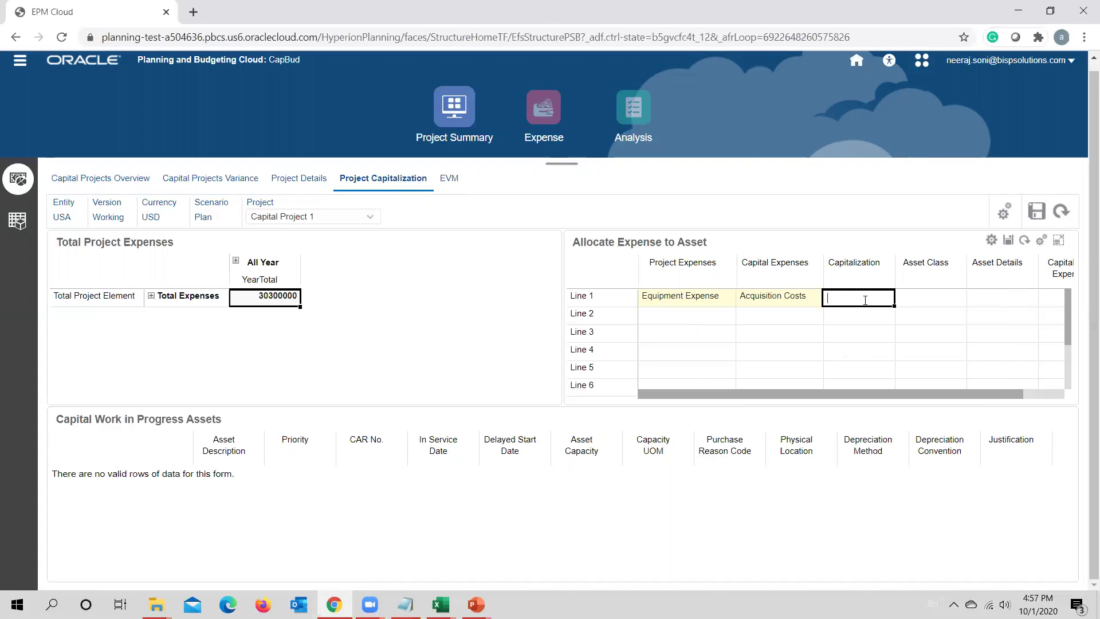
type("1")
key("Tab")
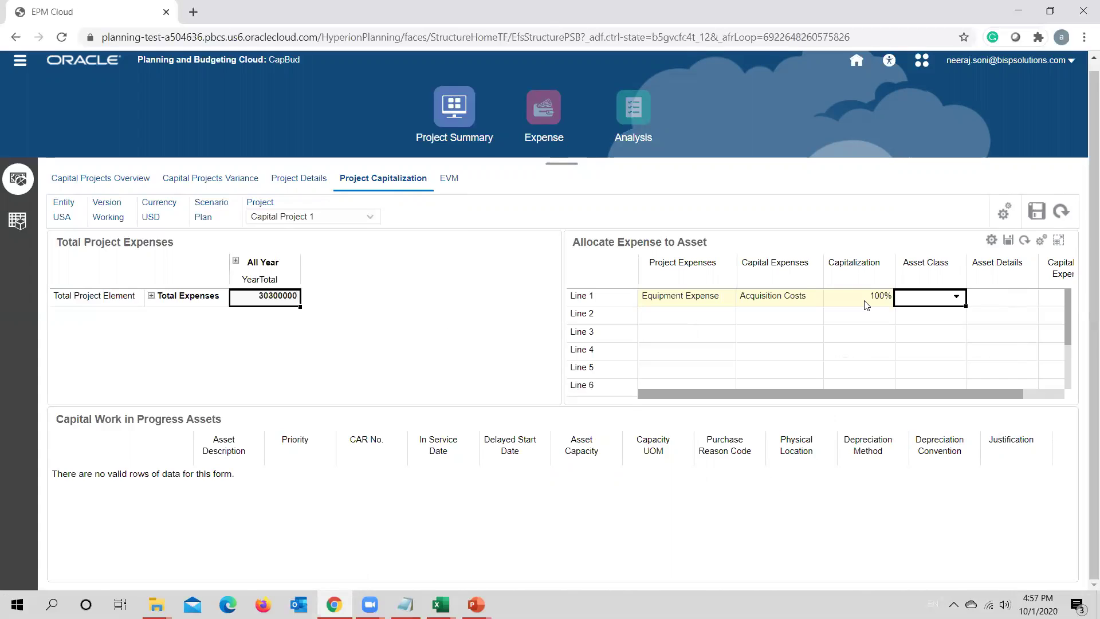
left_click(956, 299)
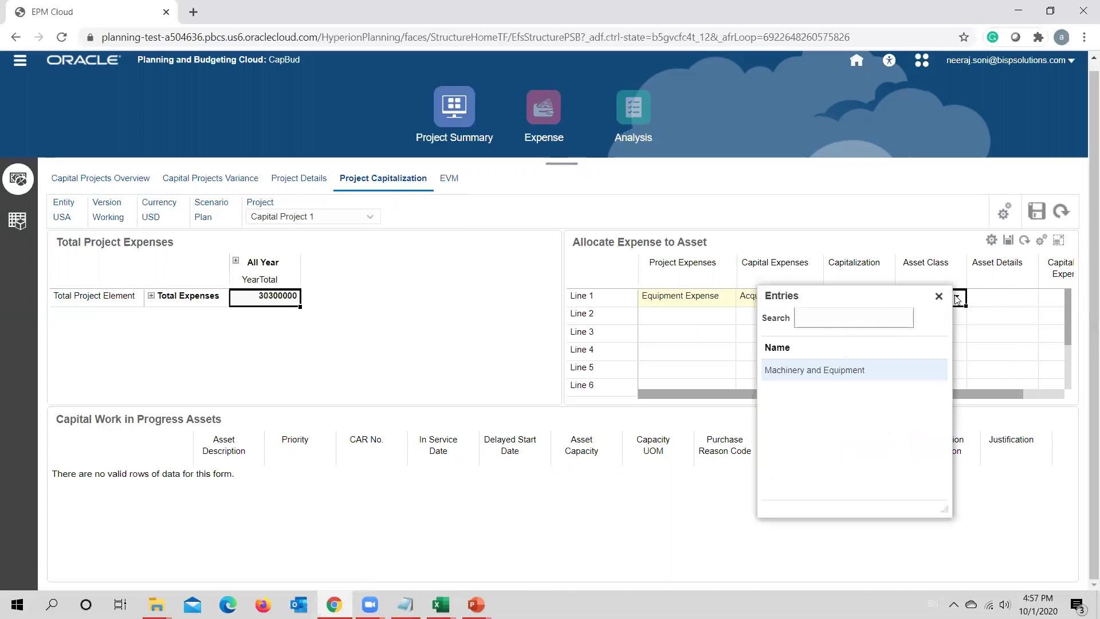
left_click(841, 370)
left_click(1035, 303)
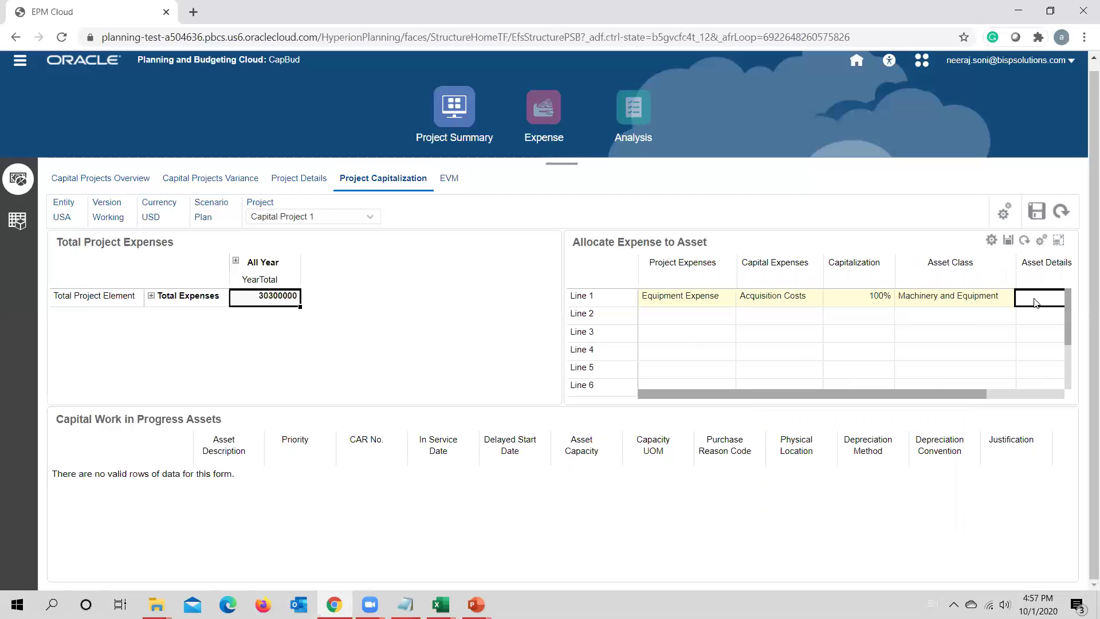
left_click_drag(937, 393, 1070, 395)
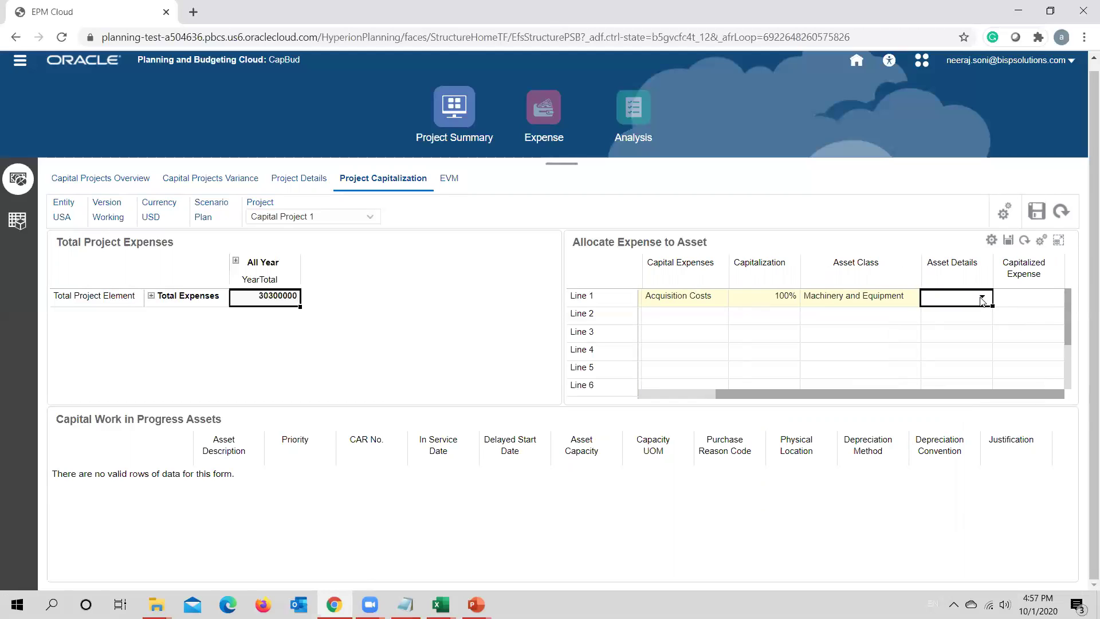
left_click(982, 298)
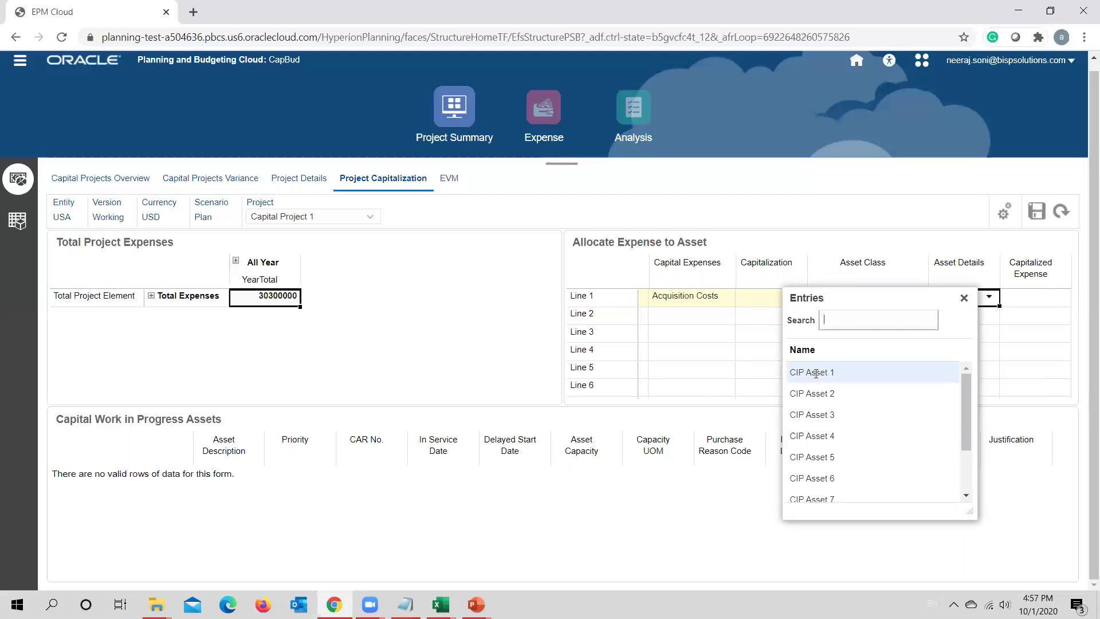
left_click(816, 373)
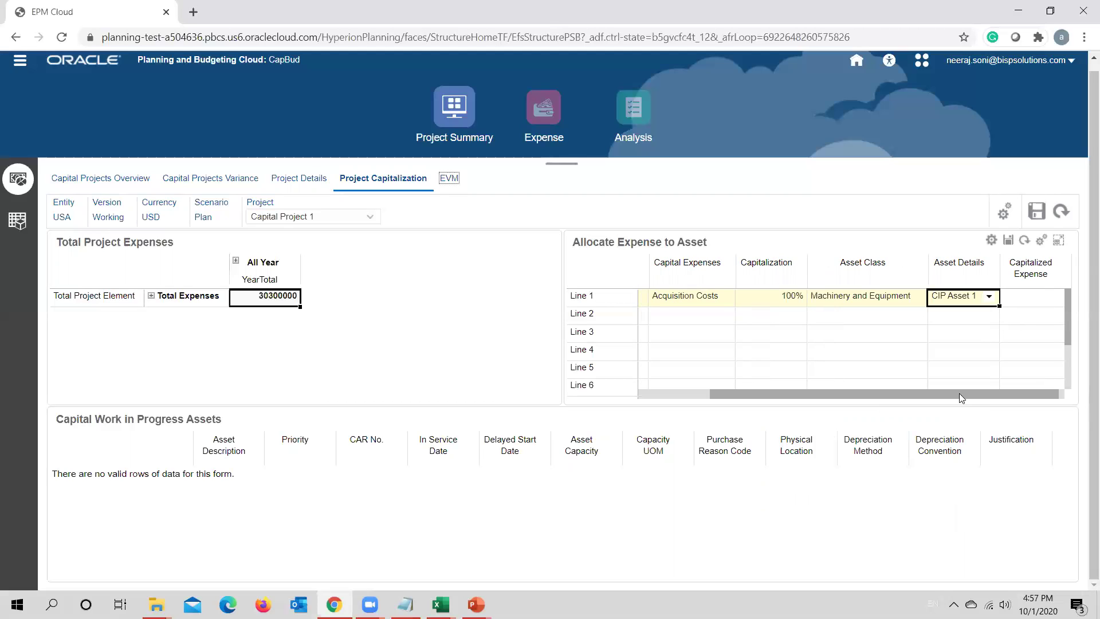
Set Line 2's project expense to Labor Expense and its capital expense to Additional Charges in the asset allocation
left_click_drag(860, 396, 643, 382)
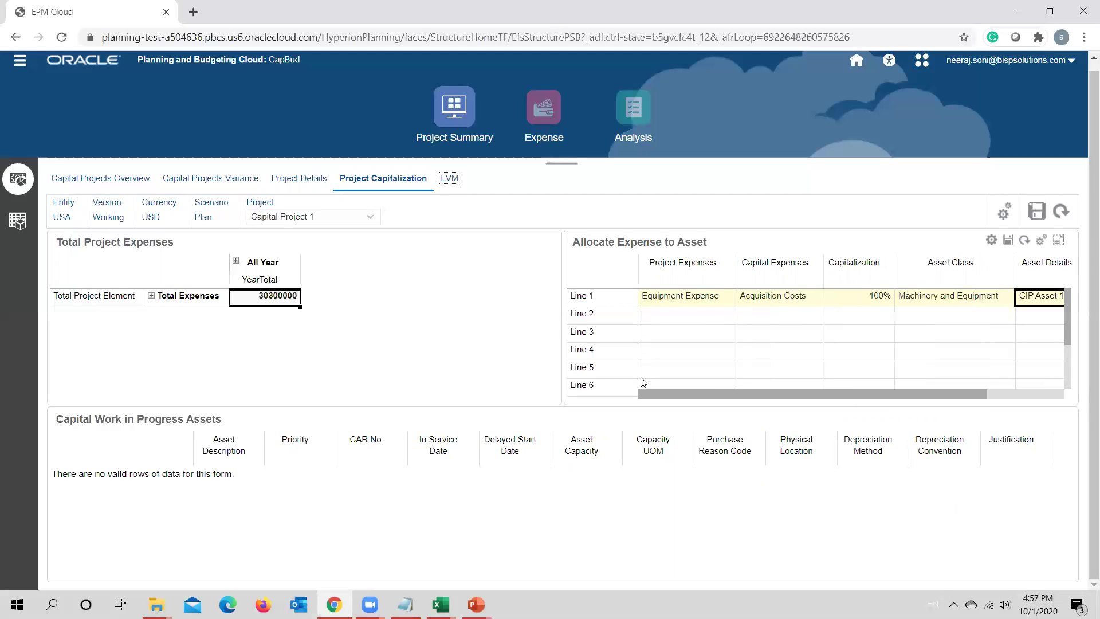
left_click(659, 318)
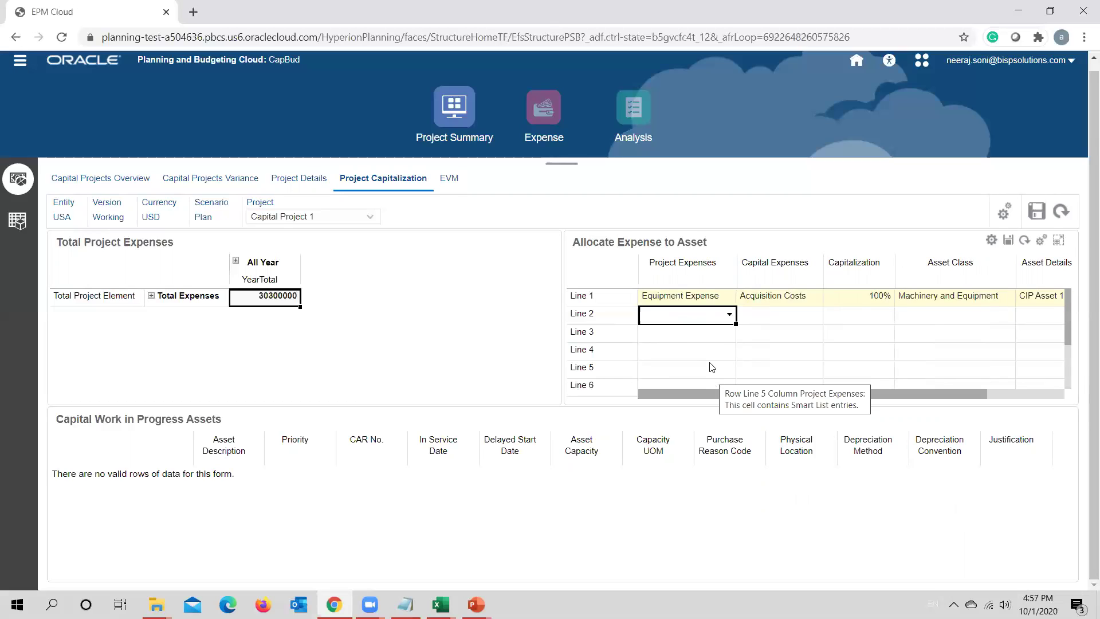
left_click(730, 314)
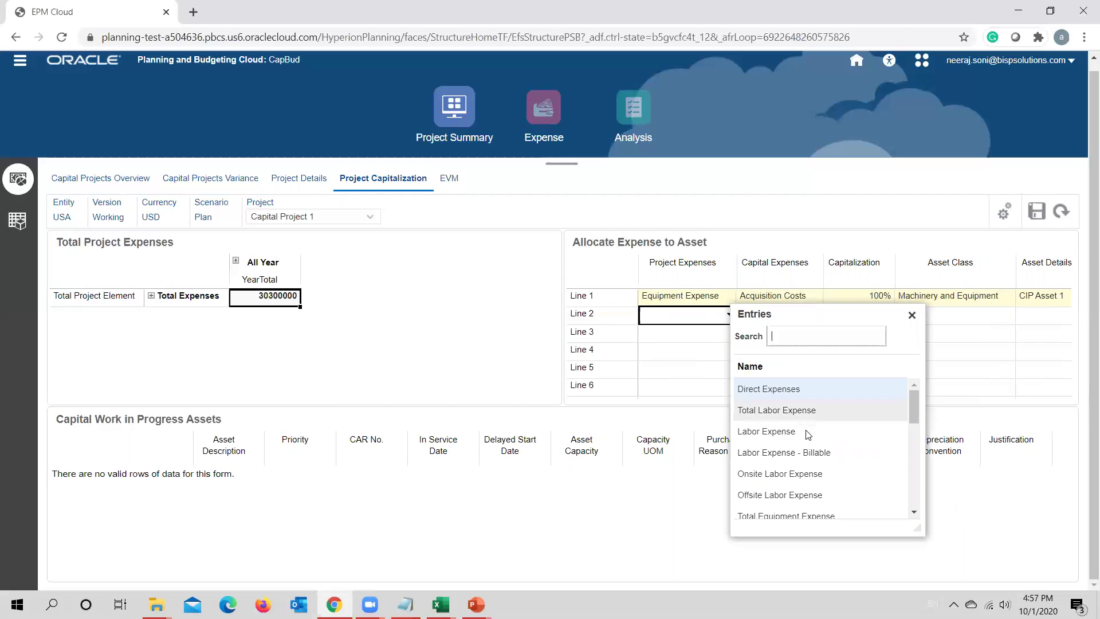
left_click(807, 431)
left_click(813, 319)
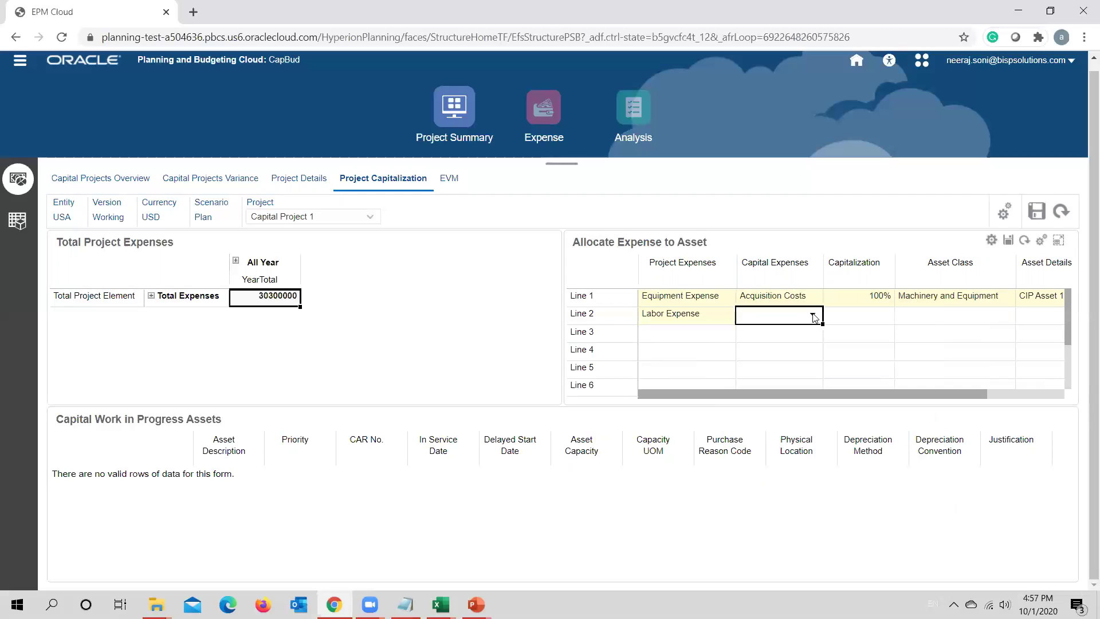
left_click(814, 319)
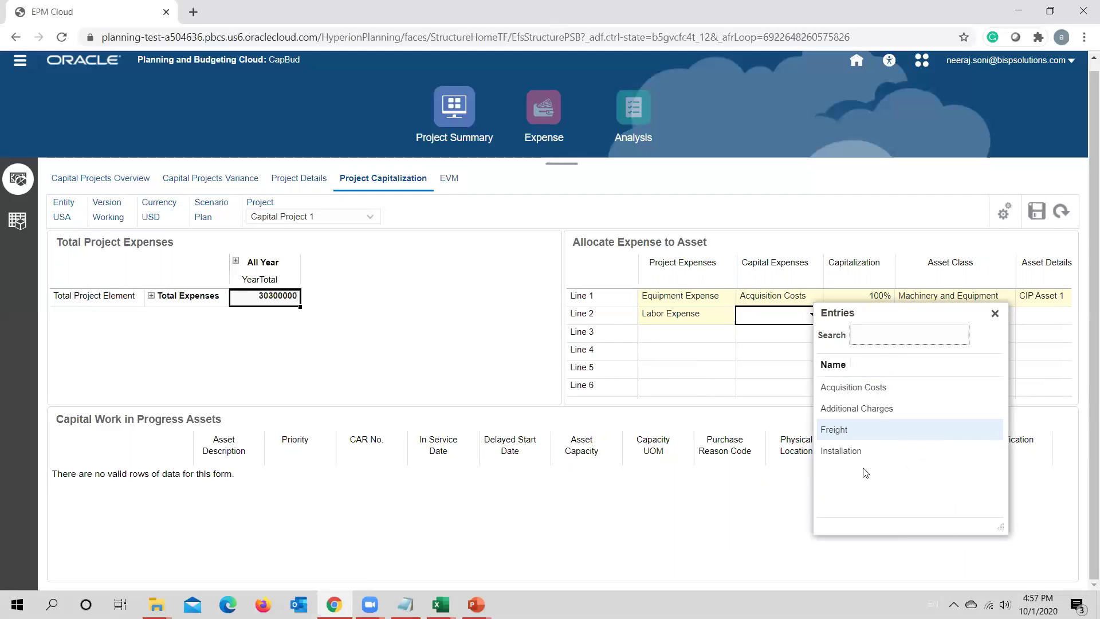
left_click(881, 408)
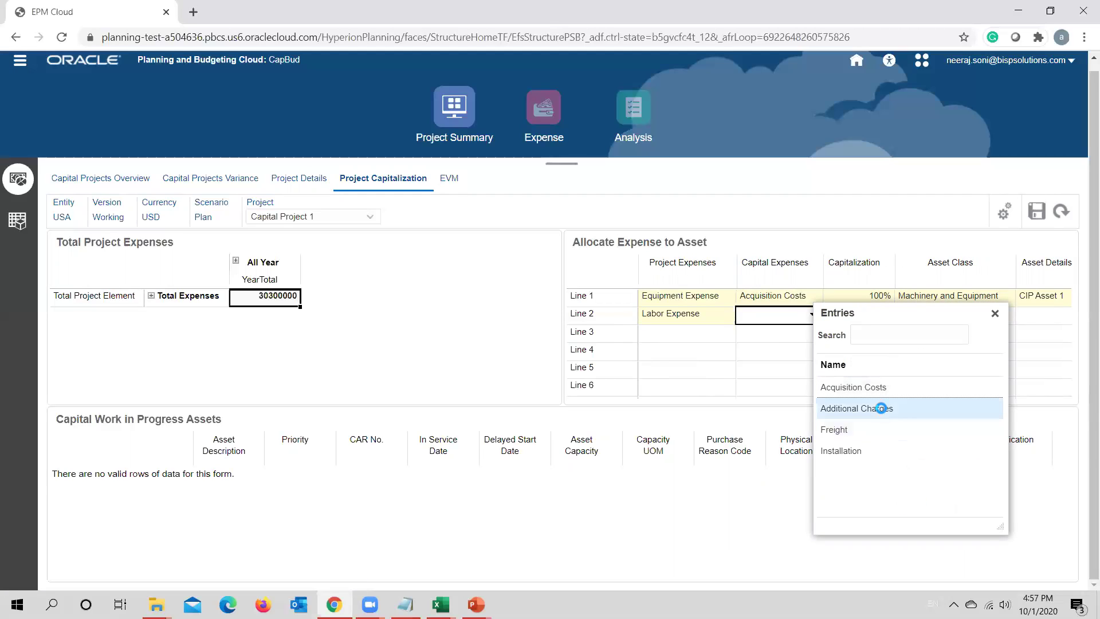
Set Line 2's capitalization to 0% and its asset class to Machinery and Equipment
left_click(875, 319)
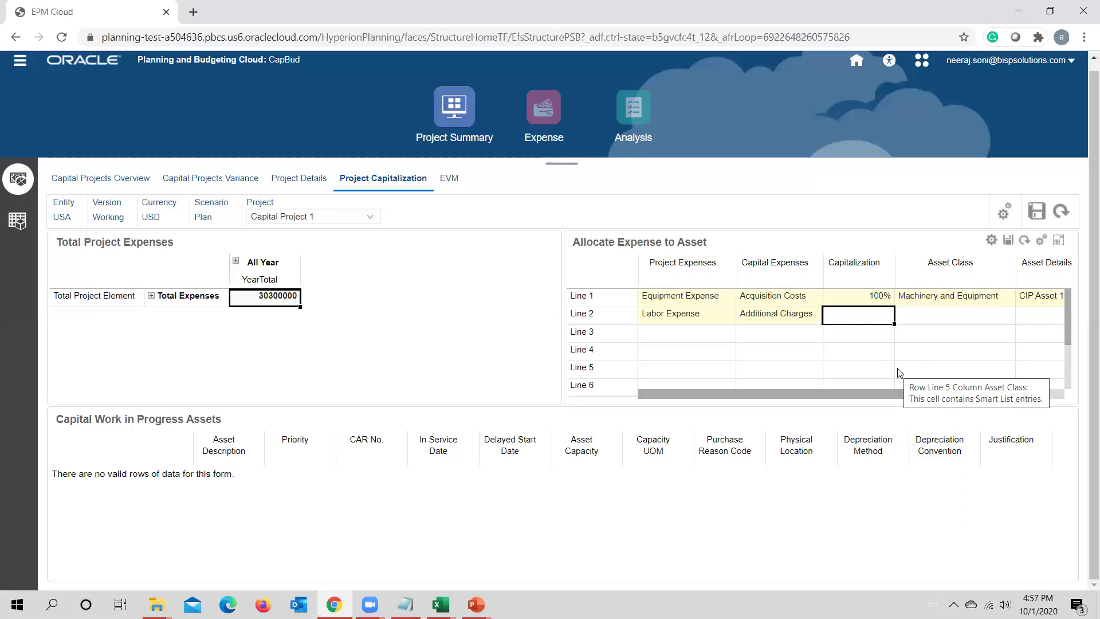
type("0")
key("Tab")
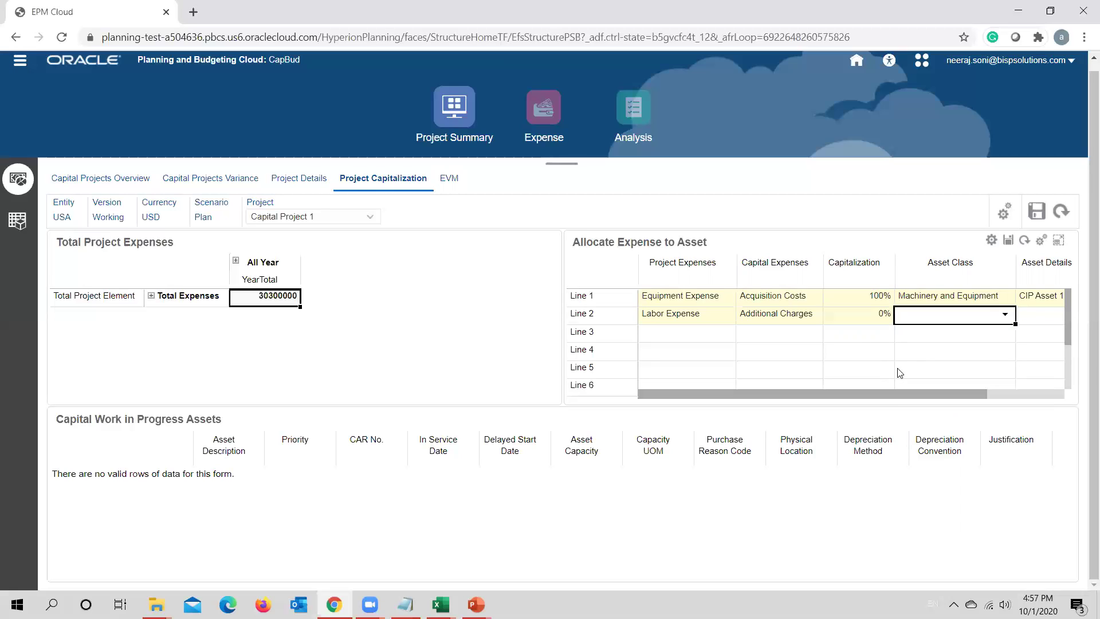
left_click(1005, 315)
left_click(848, 395)
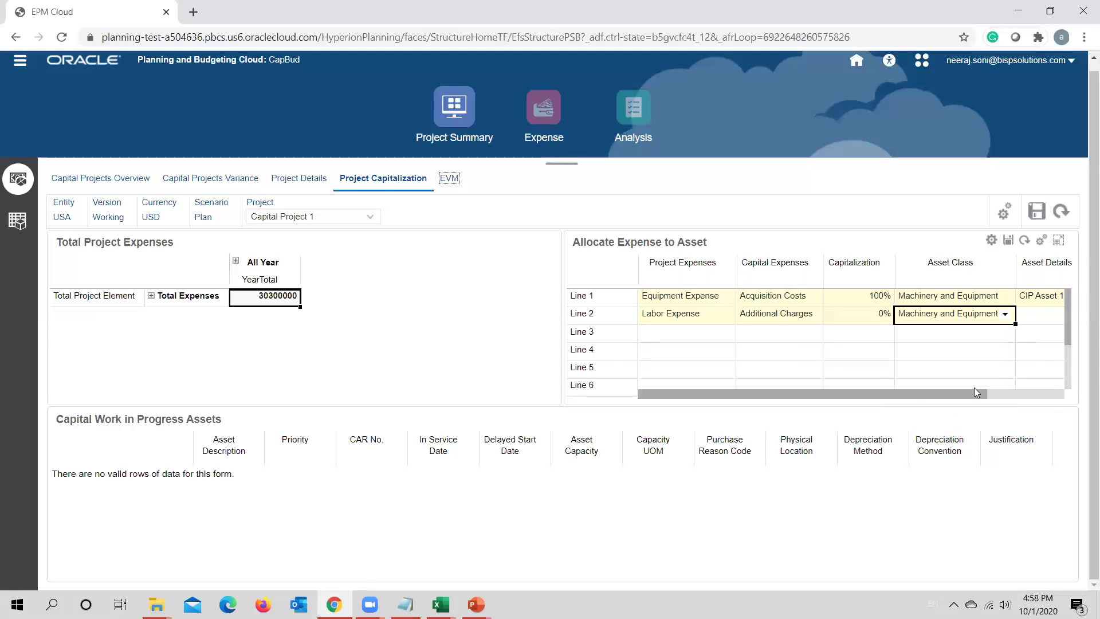
Set Line 2's asset details to CIP Asset 1 in the expense allocation
left_click_drag(963, 392, 1020, 337)
left_click(983, 316)
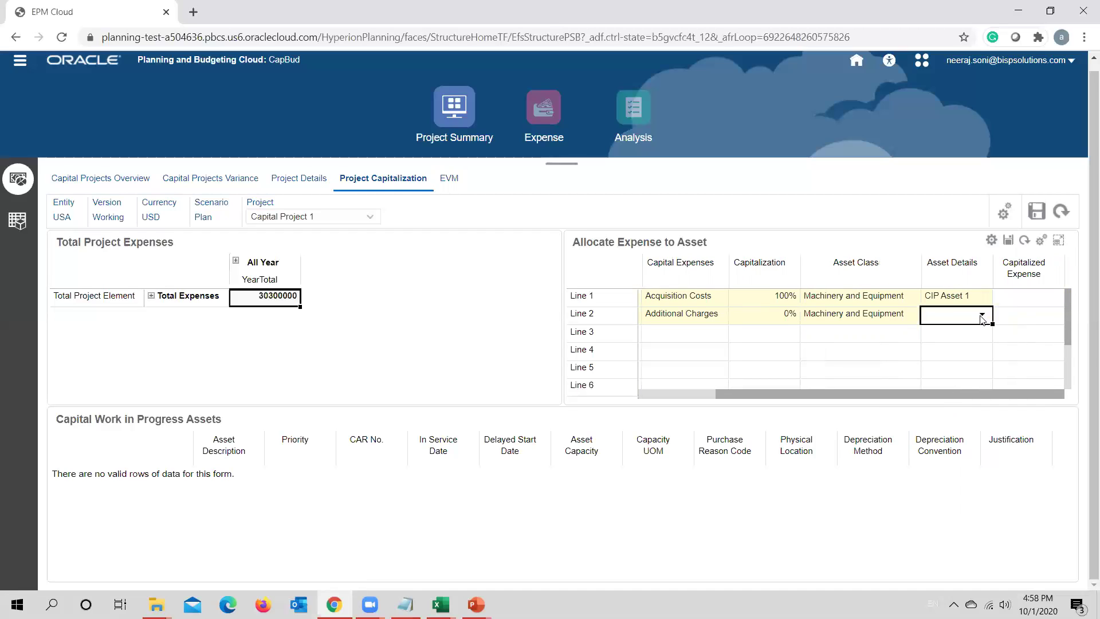
left_click(982, 316)
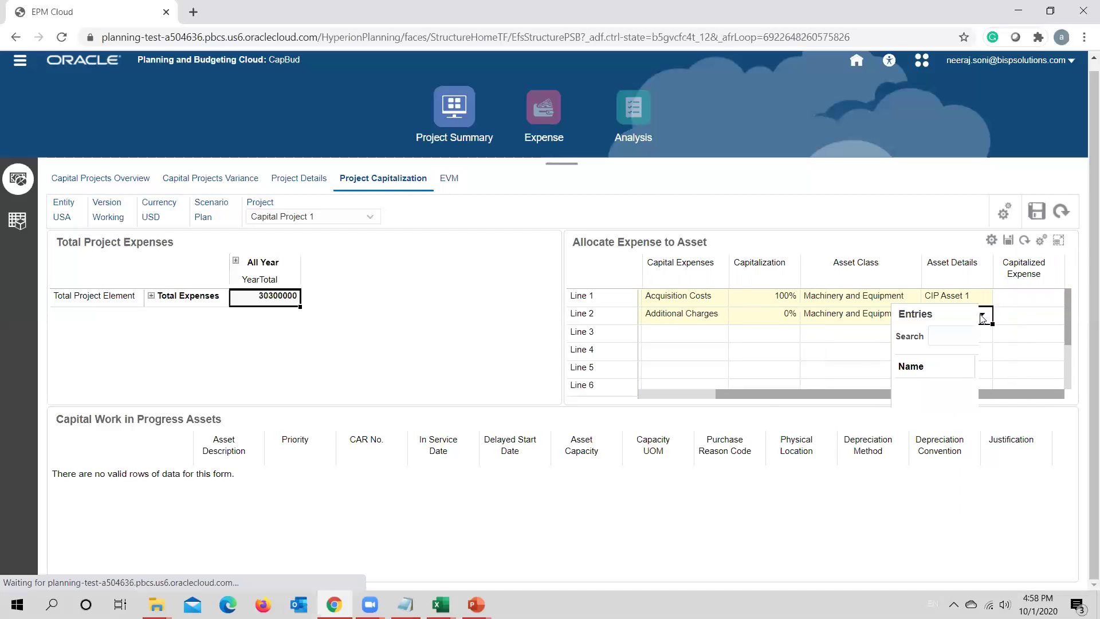
left_click(822, 389)
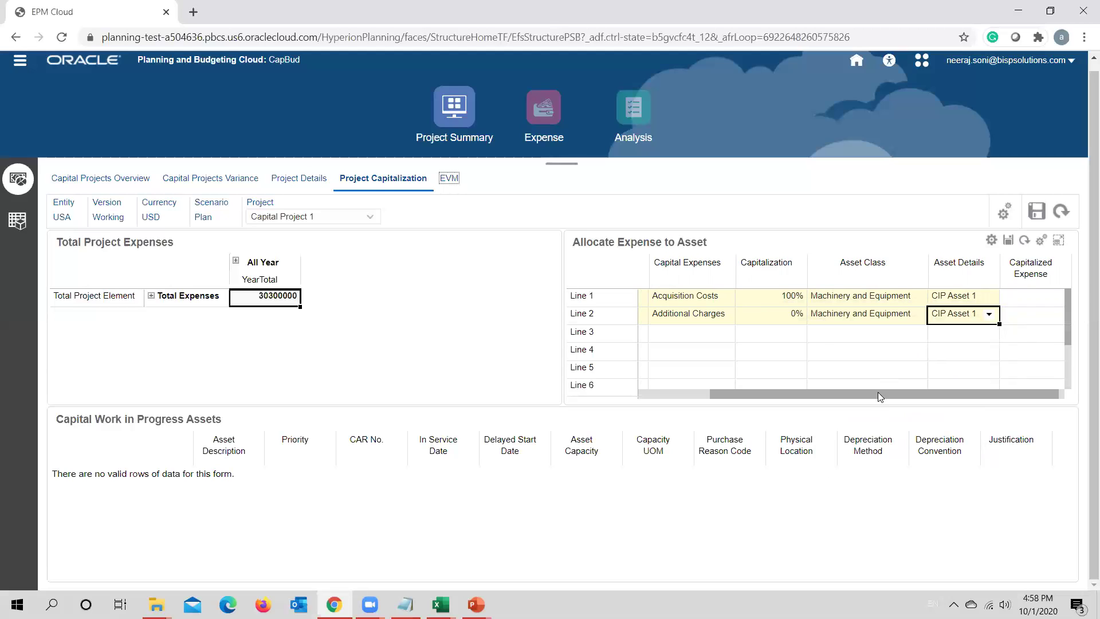
Set Line 3's project expense to Travel Expense and its capital expense to Freight in the asset allocation
left_click_drag(878, 392, 656, 393)
left_click(727, 333)
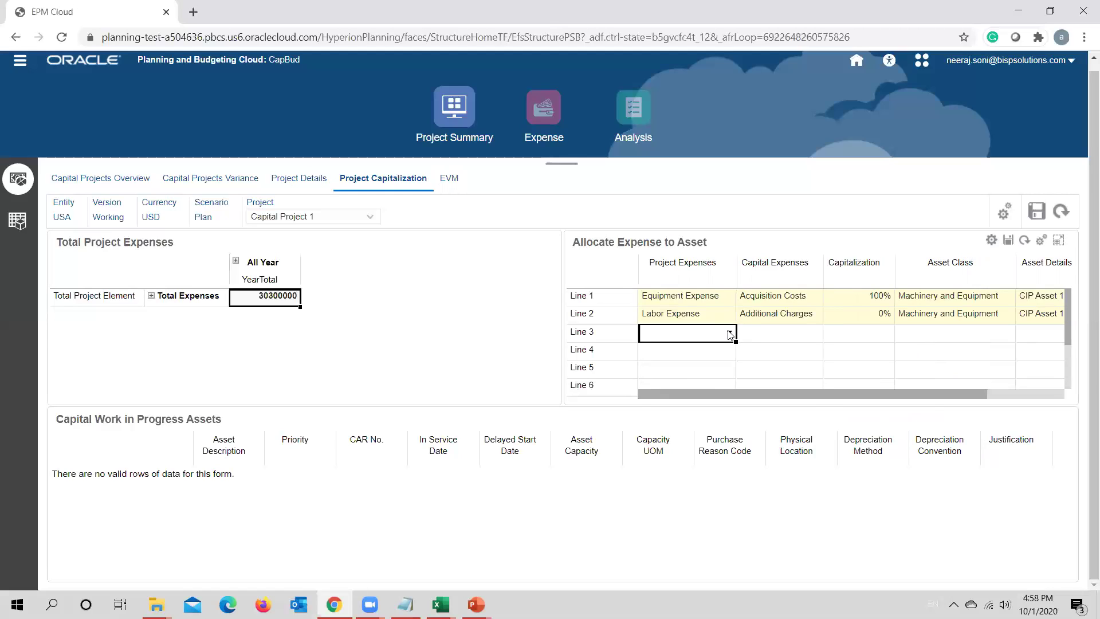
left_click(729, 332)
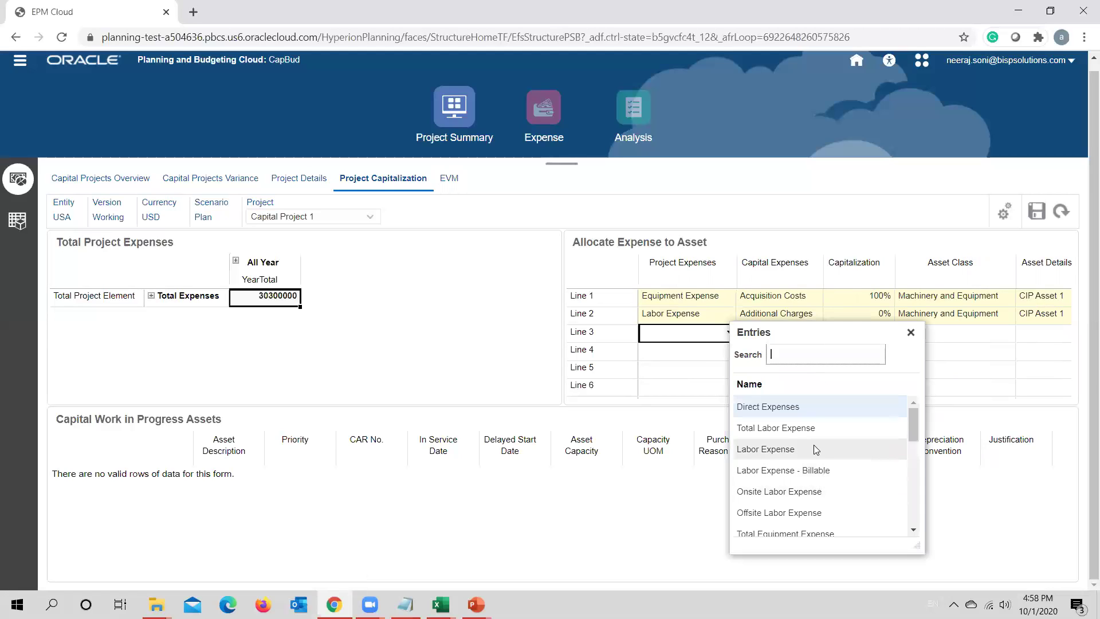
scroll(814, 445, "down", 3)
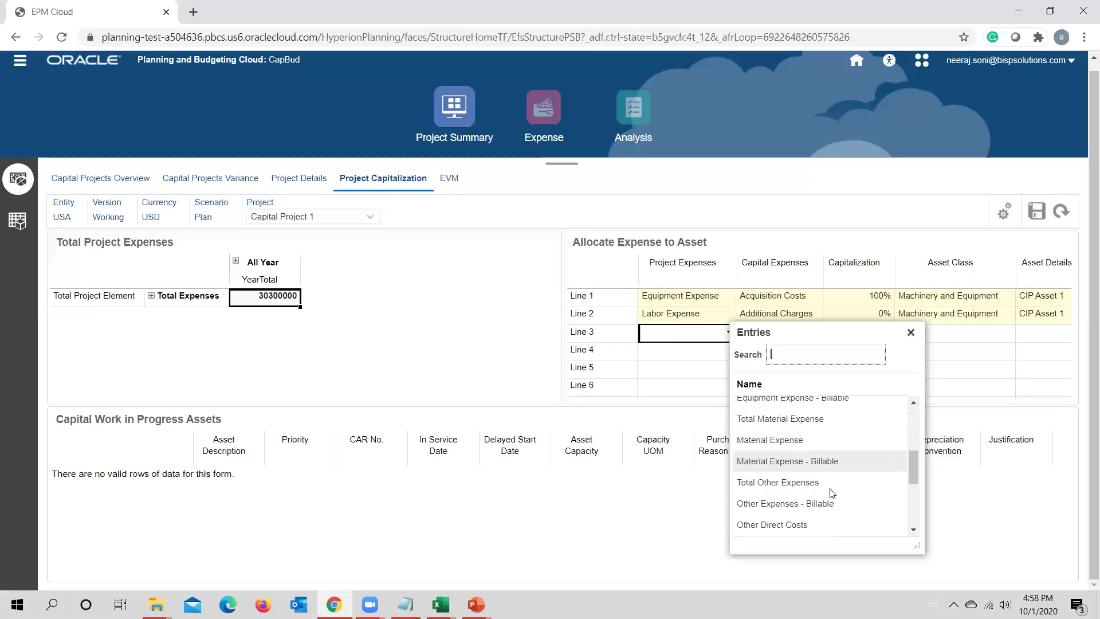
scroll(806, 470, "up", 3)
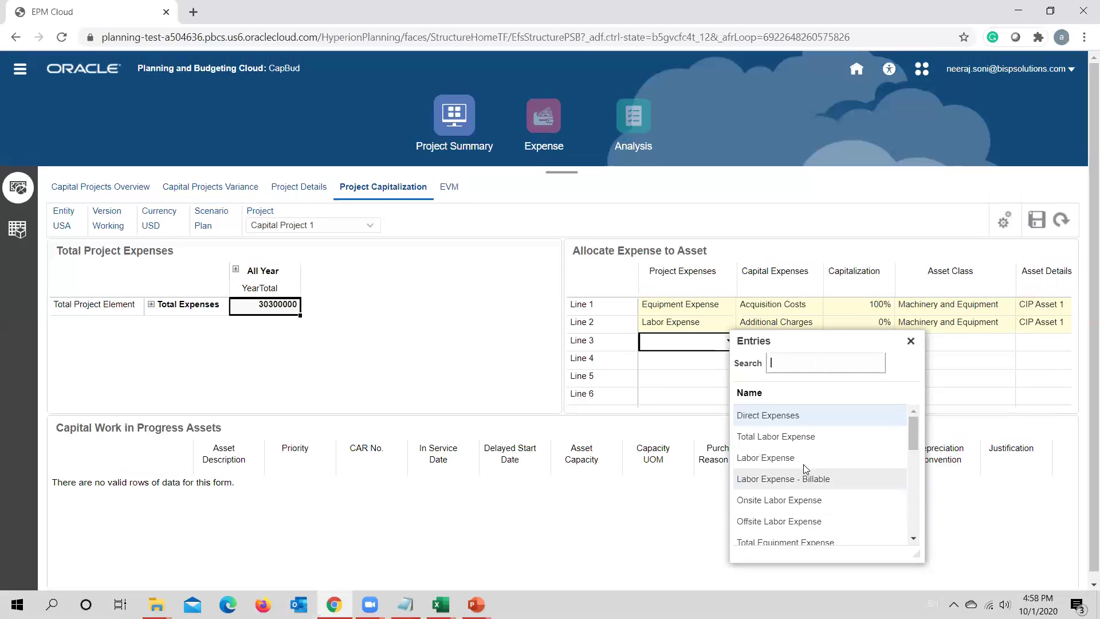
scroll(805, 453, "down", 2)
scroll(803, 484, "down", 5)
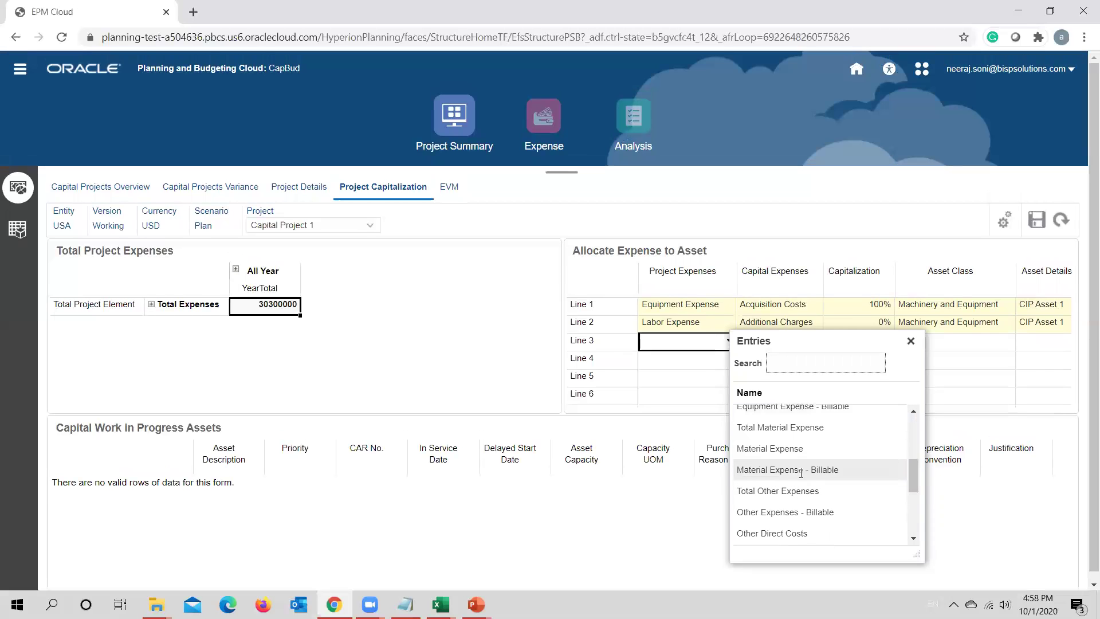
left_click(782, 408)
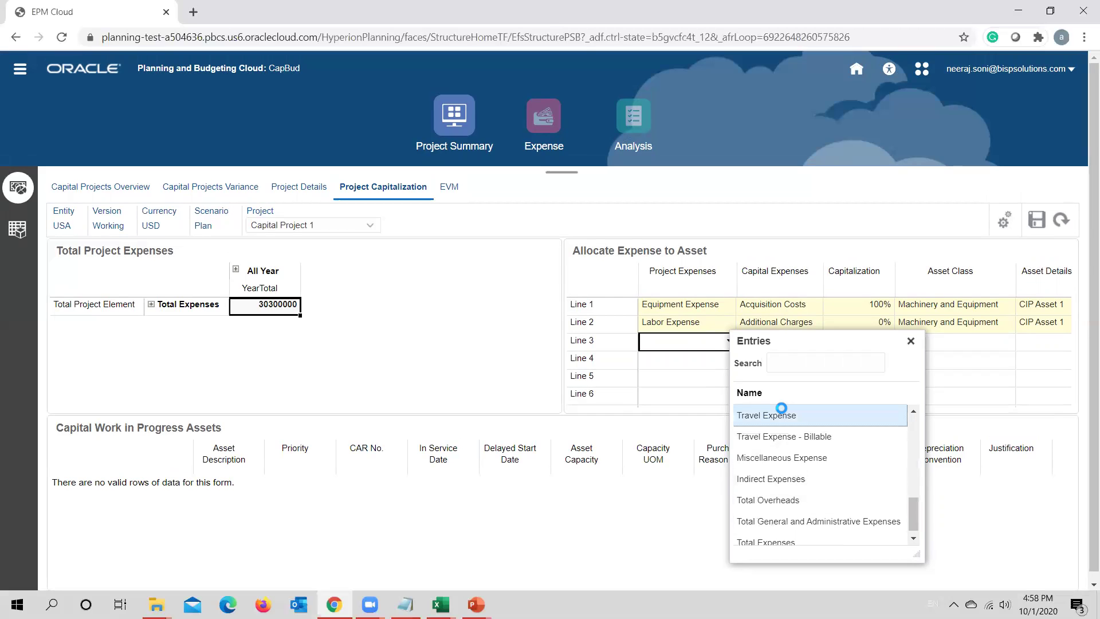
left_click(793, 342)
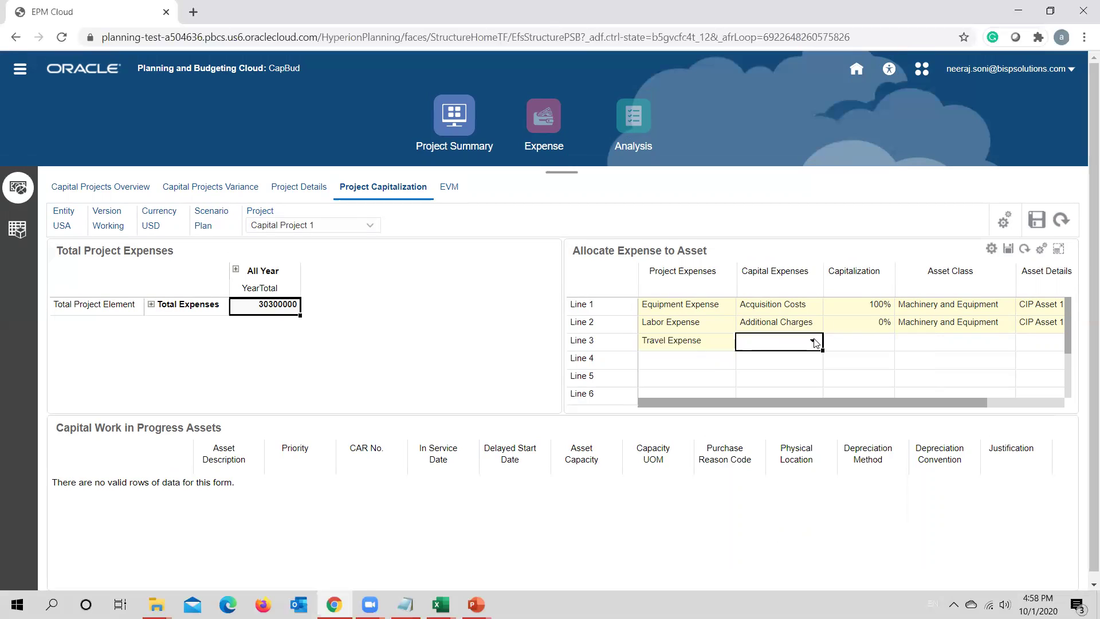
left_click(814, 342)
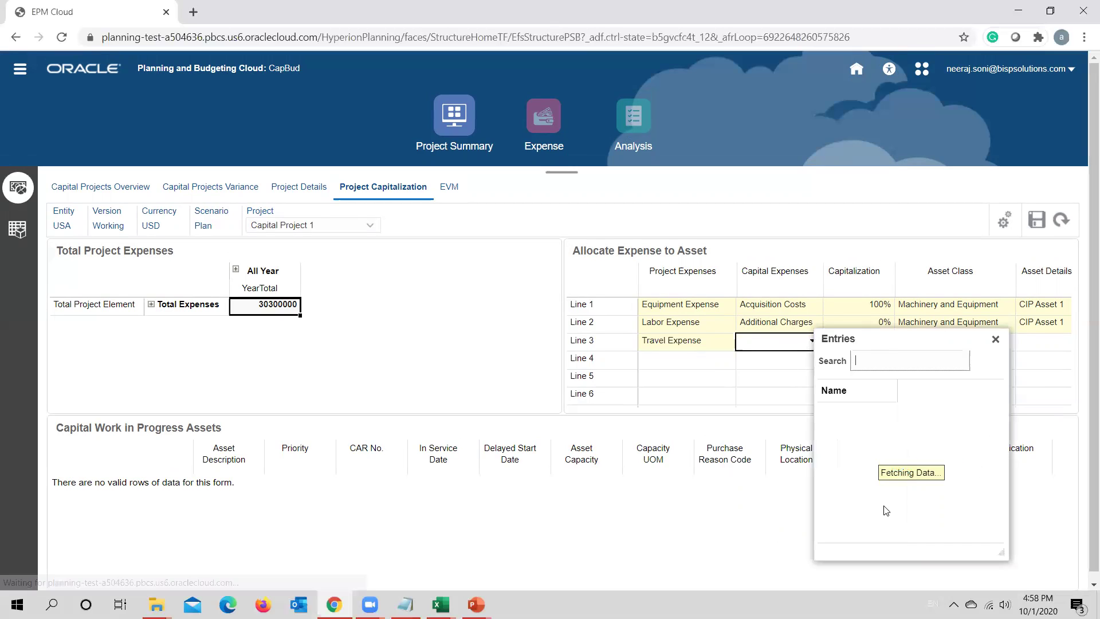
left_click(838, 454)
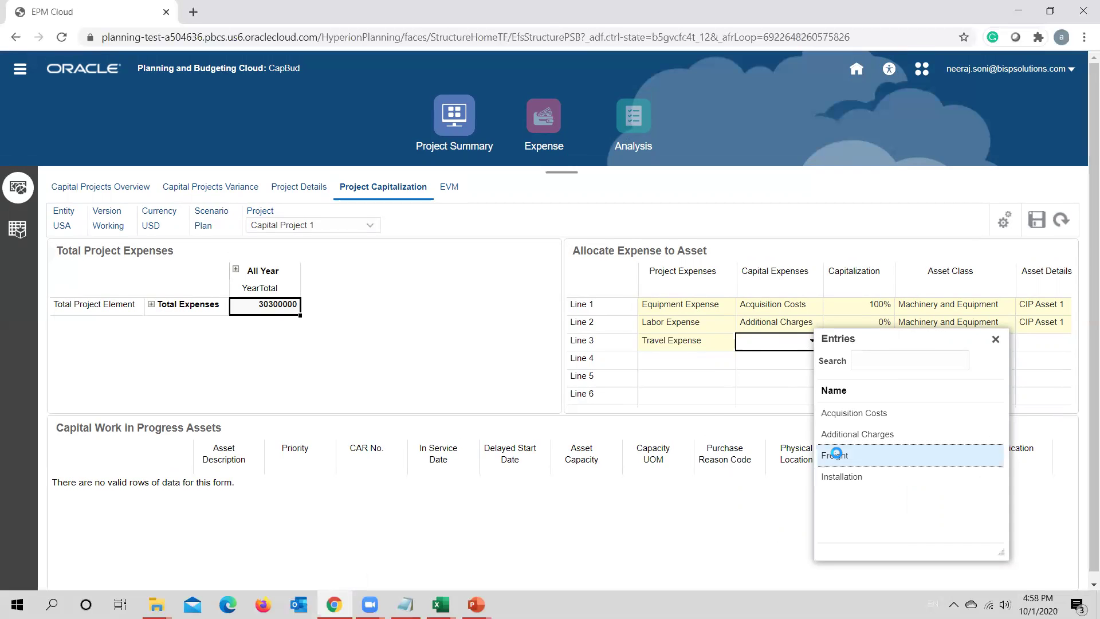
Set Line 3's capitalization to 80% and its asset class to Machinery and Equipment
left_click(872, 341)
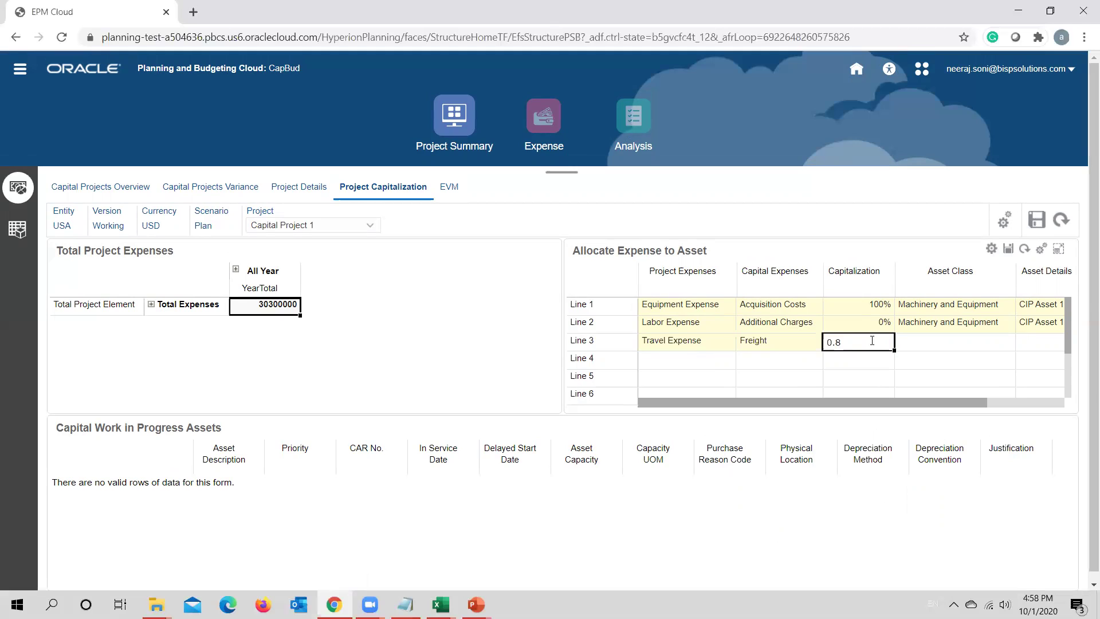
type("0.8")
key("Tab")
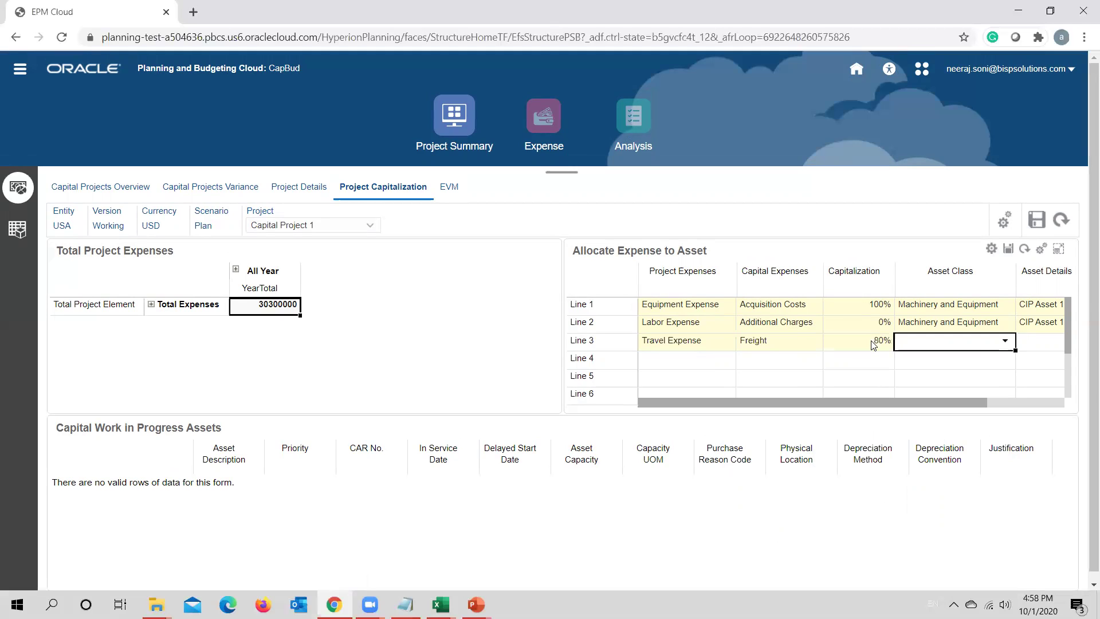
left_click(1005, 341)
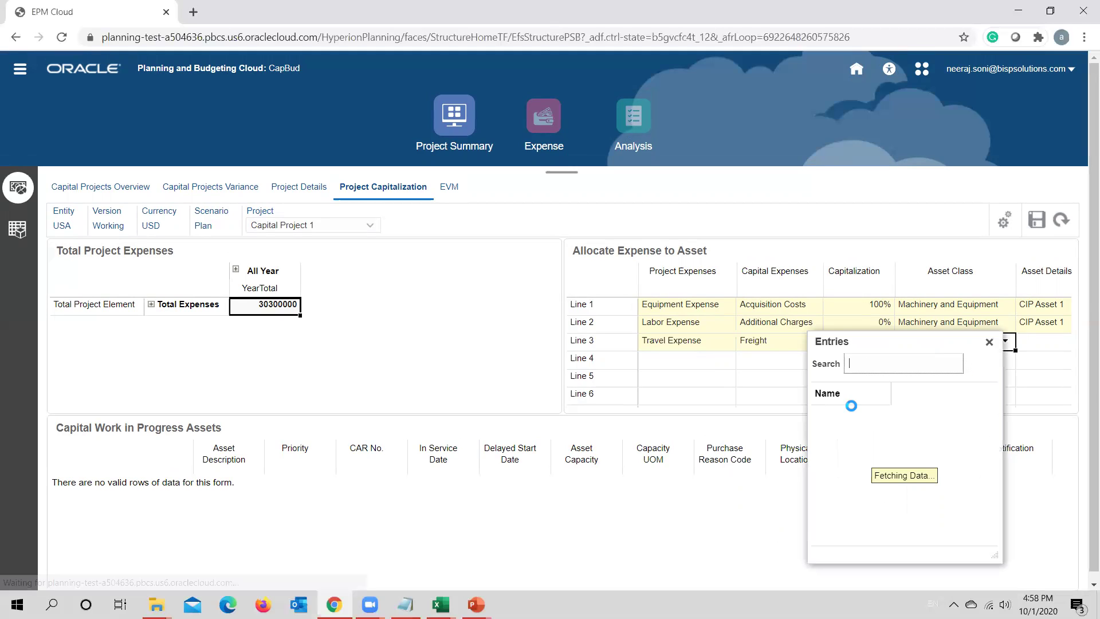
left_click(874, 417)
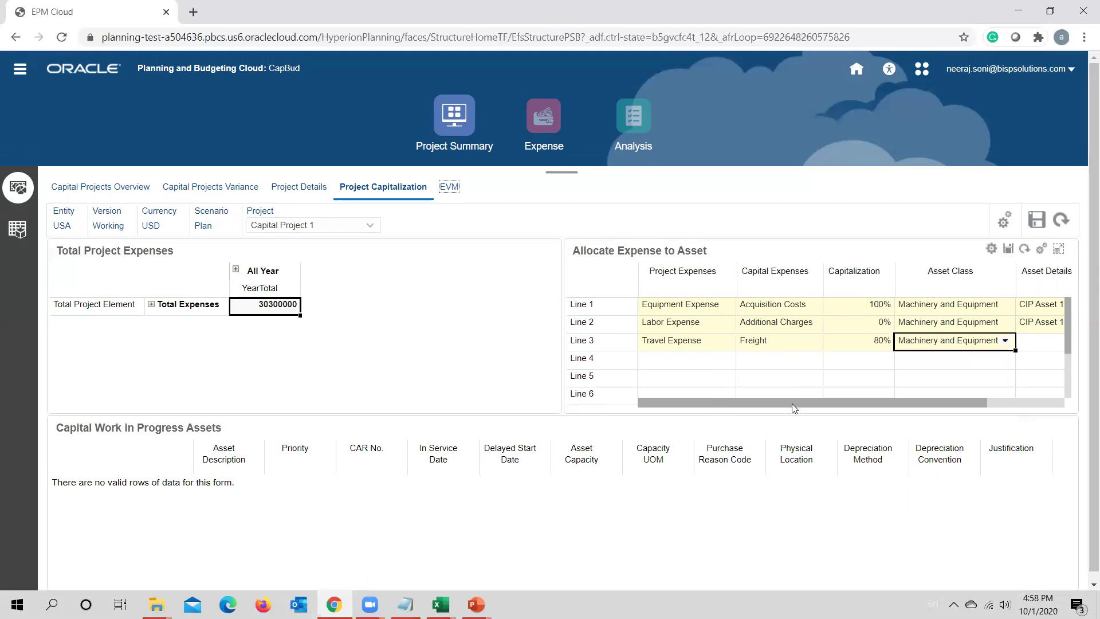
Set Line 3's asset details to CIP Asset 1 and save the expense allocation
left_click_drag(792, 403, 1020, 413)
left_click(963, 346)
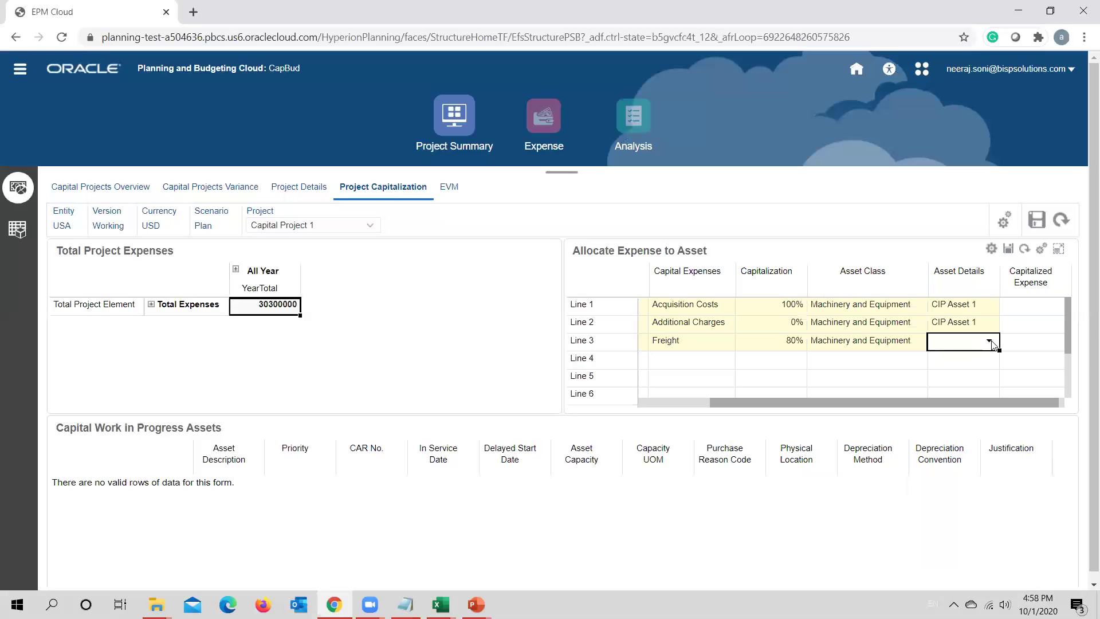
left_click(989, 340)
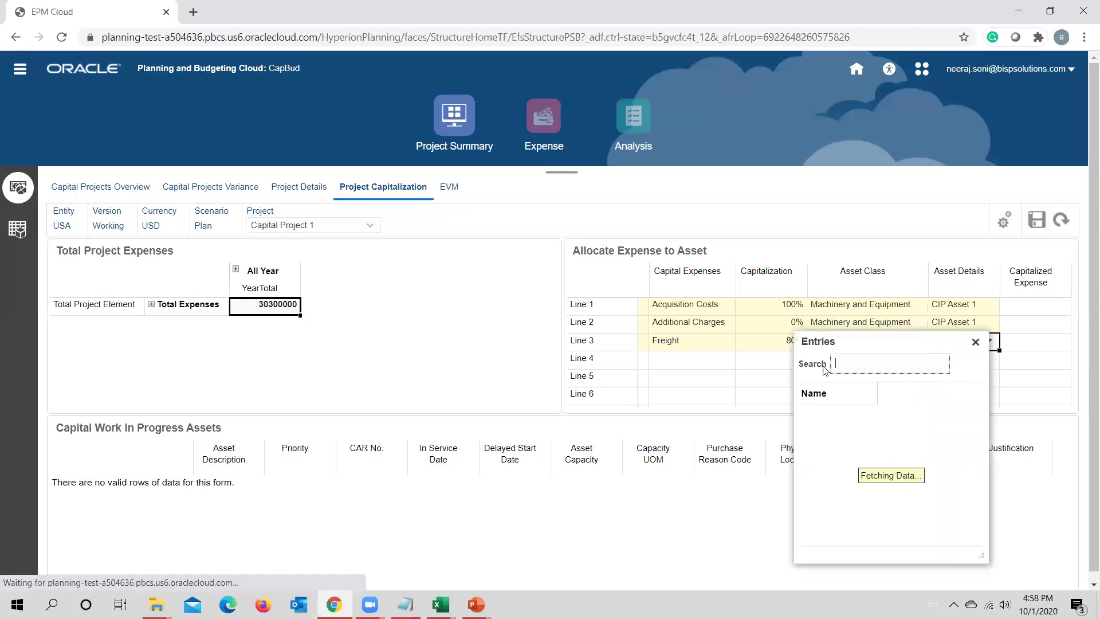
left_click(837, 416)
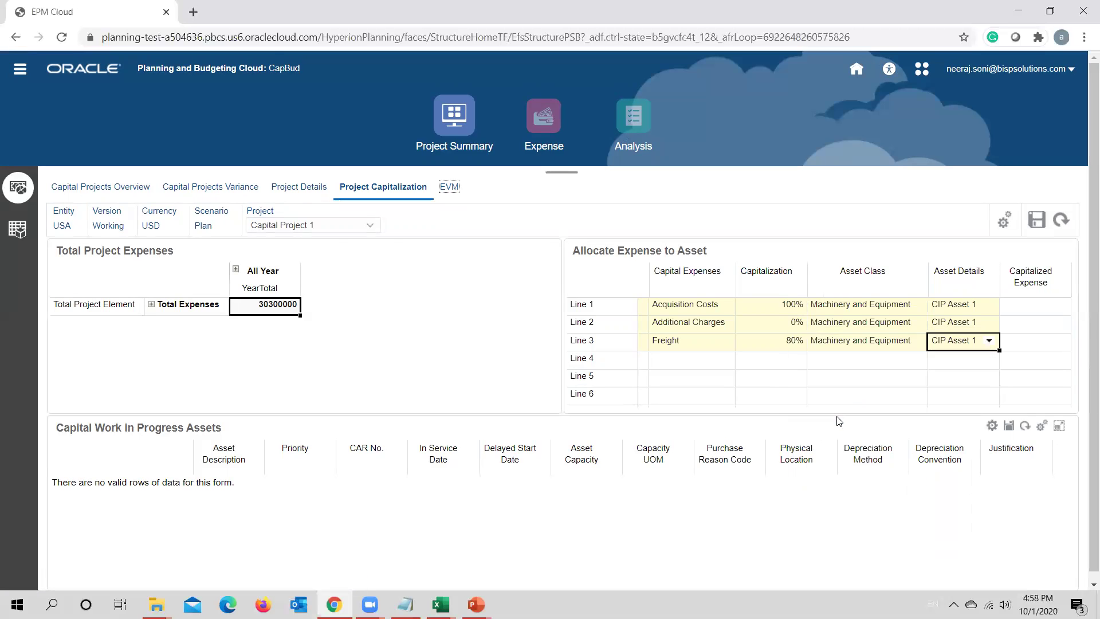
left_click(1009, 252)
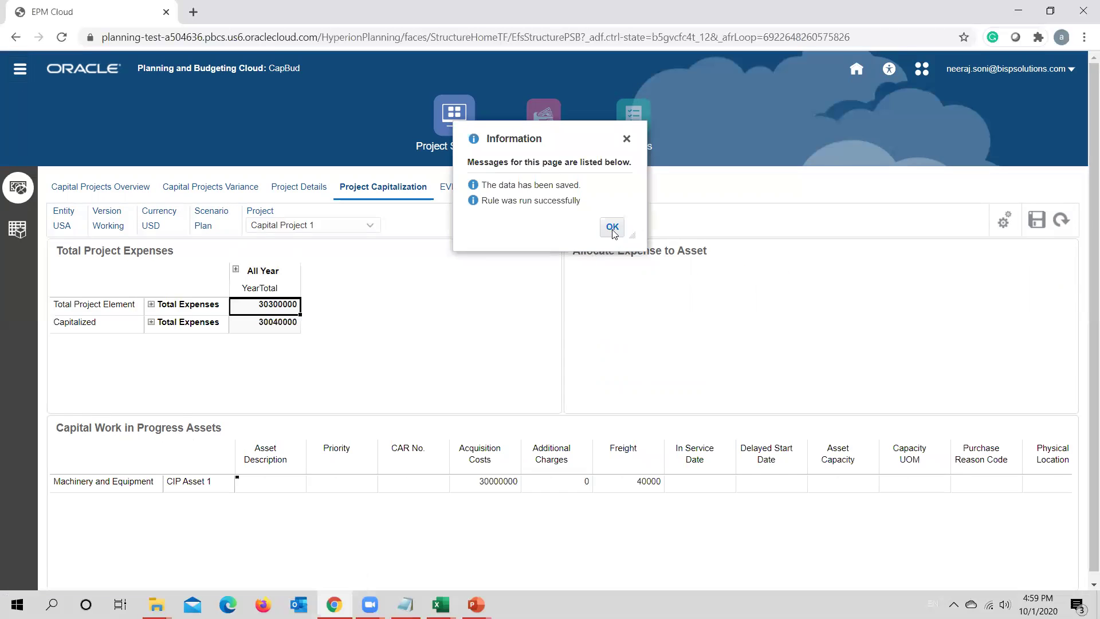
left_click(612, 229)
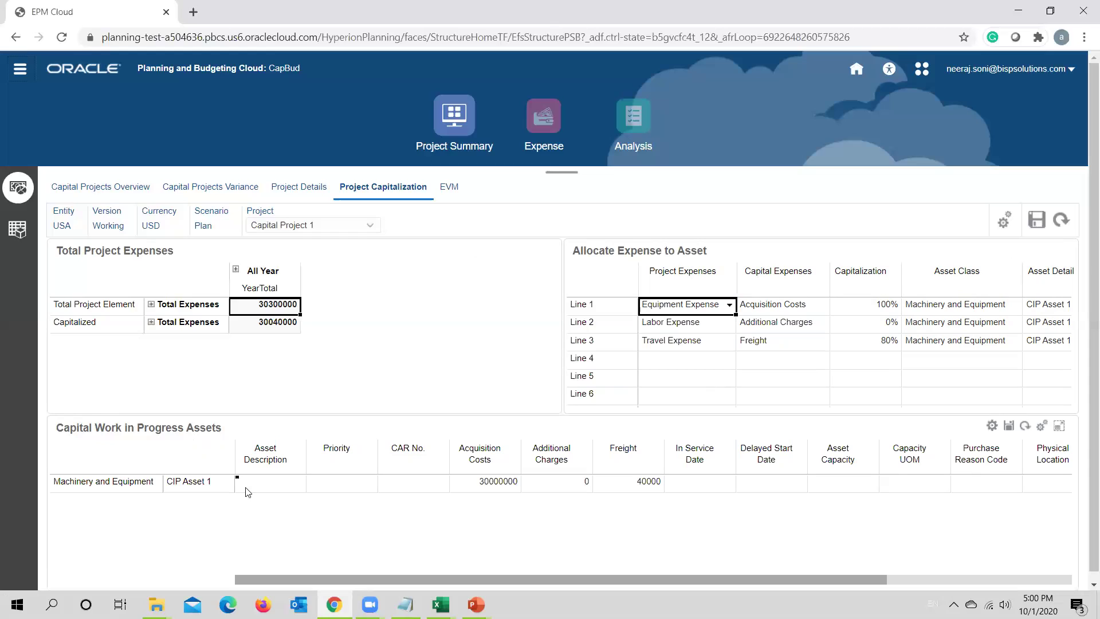
Set the in-service date of CIP Asset 1 to 1/1/21 in Capital Work in Progress Assets
left_click(692, 483)
left_click(727, 486)
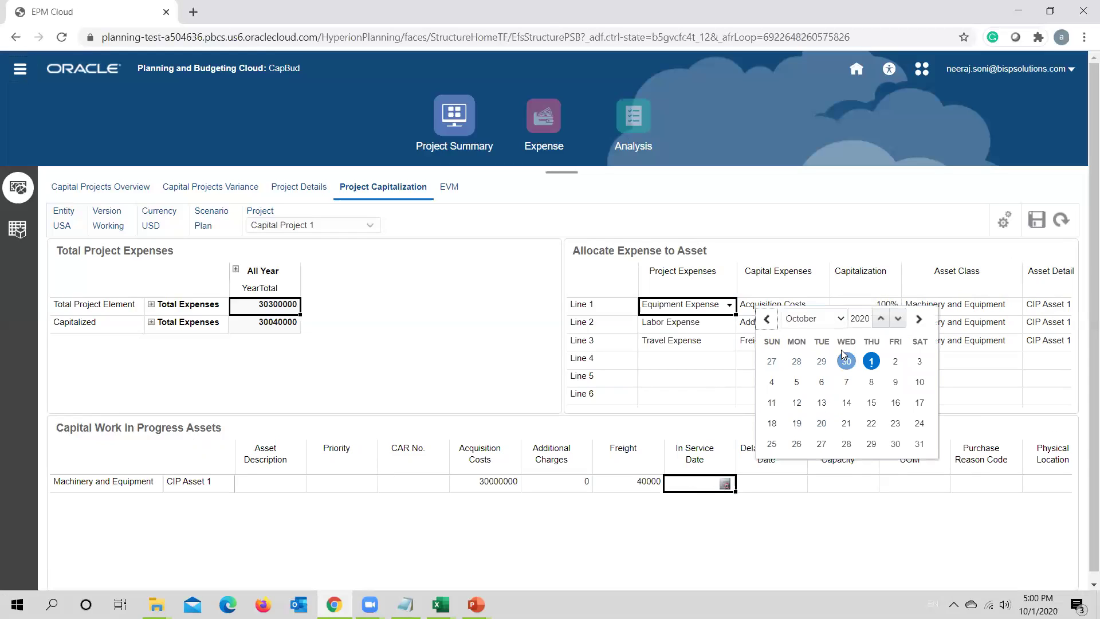
left_click(814, 318)
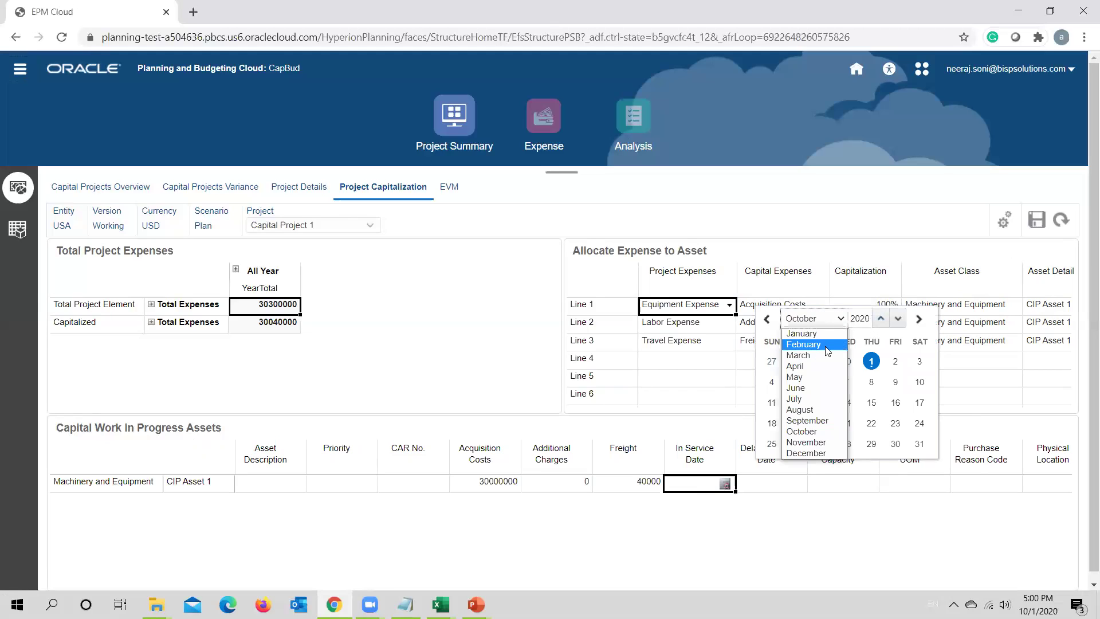
left_click(802, 332)
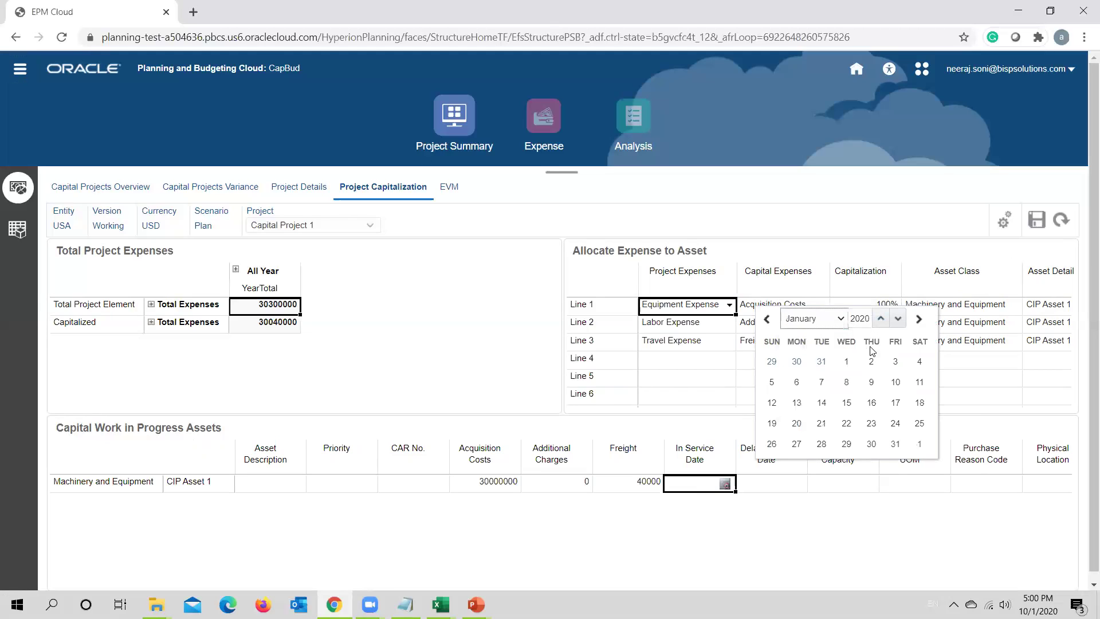
left_click(881, 318)
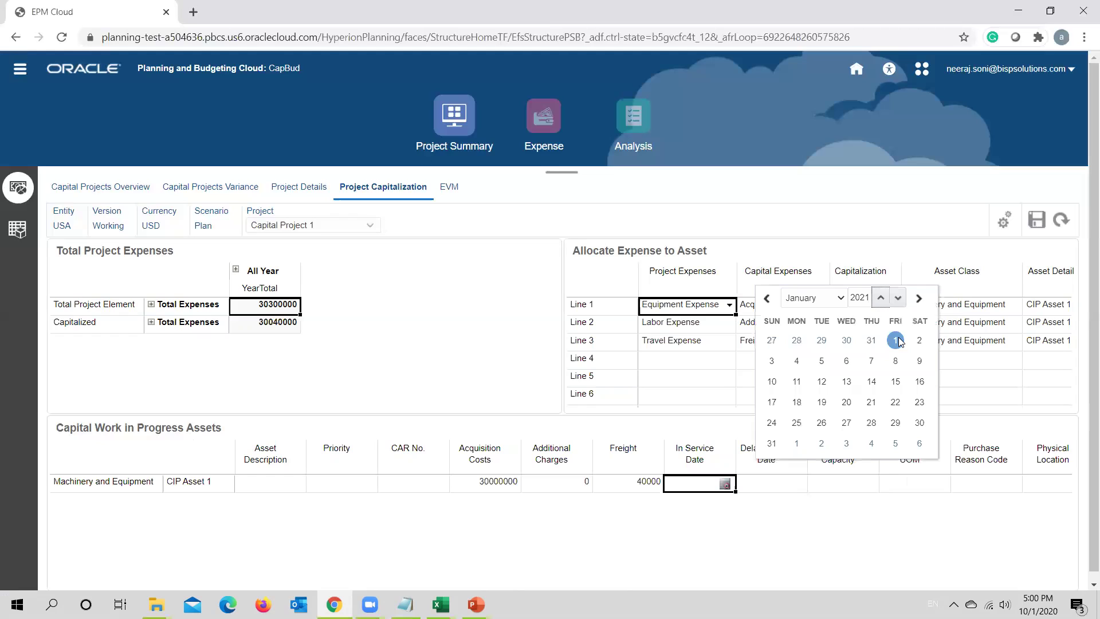
left_click(896, 340)
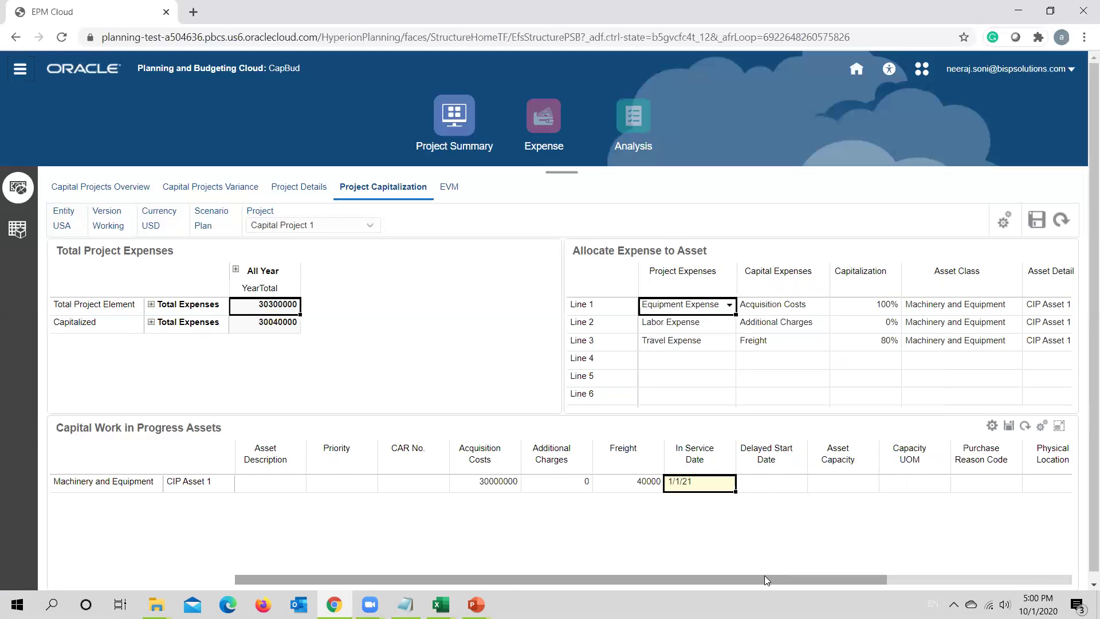
Set CIP Asset 1's depreciation method to Straight Line and its depreciation convention to Prorate Begin Period
left_click_drag(764, 575, 902, 572)
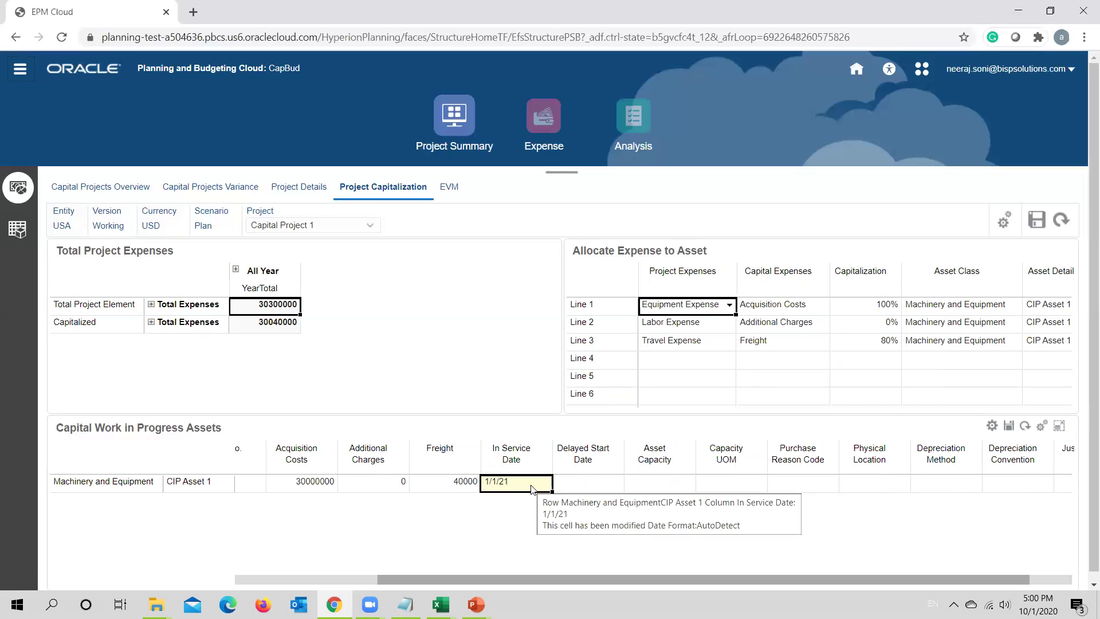
left_click(967, 488)
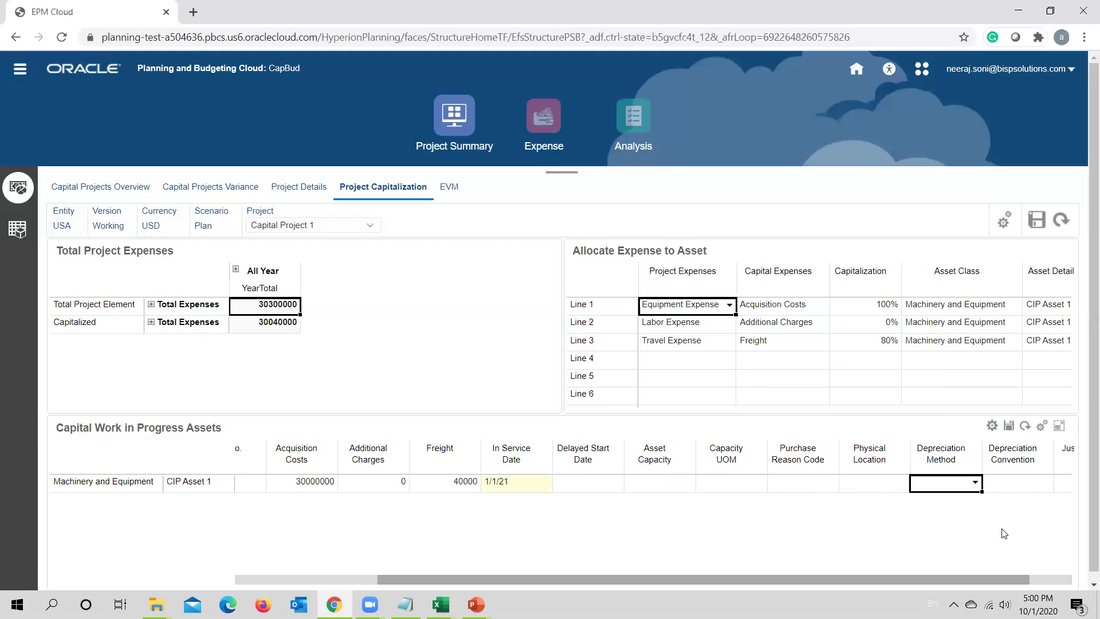
left_click(975, 482)
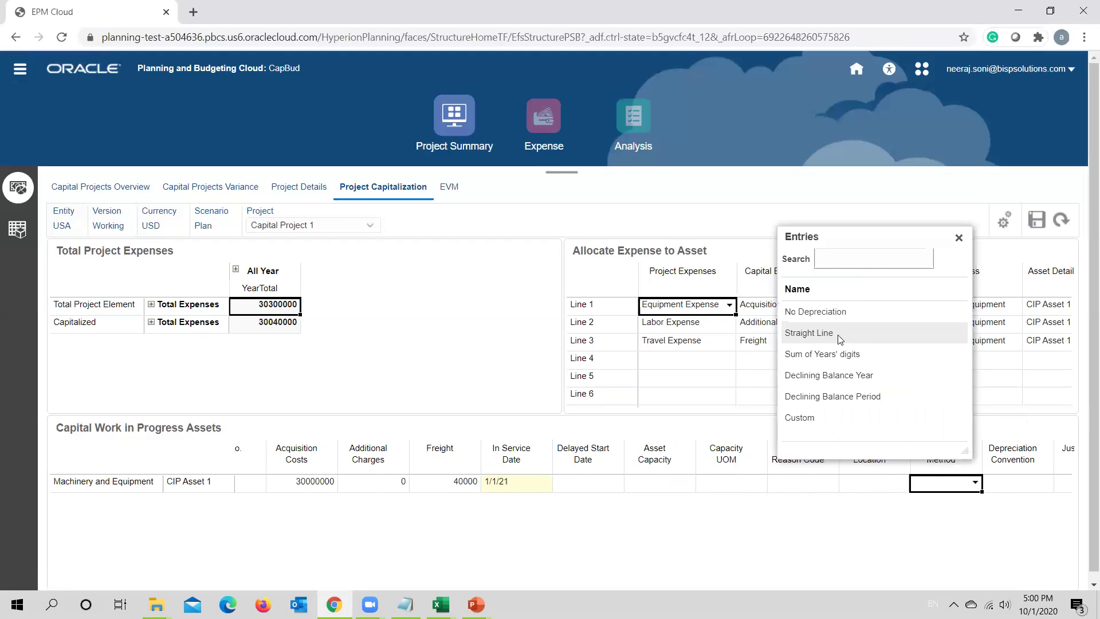
left_click(818, 337)
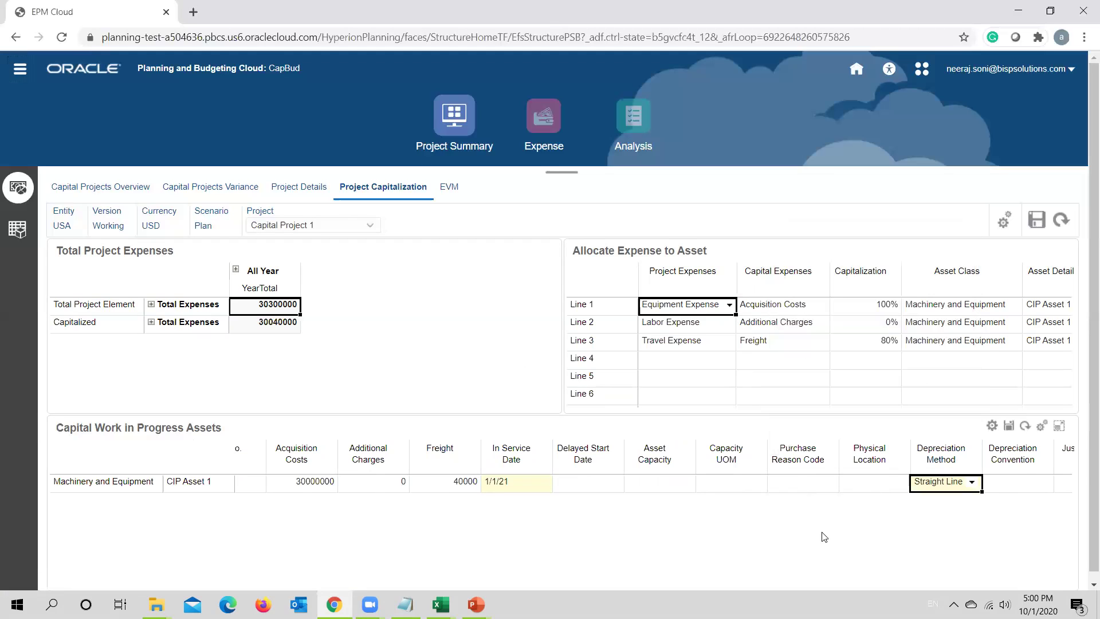
left_click_drag(881, 579, 923, 579)
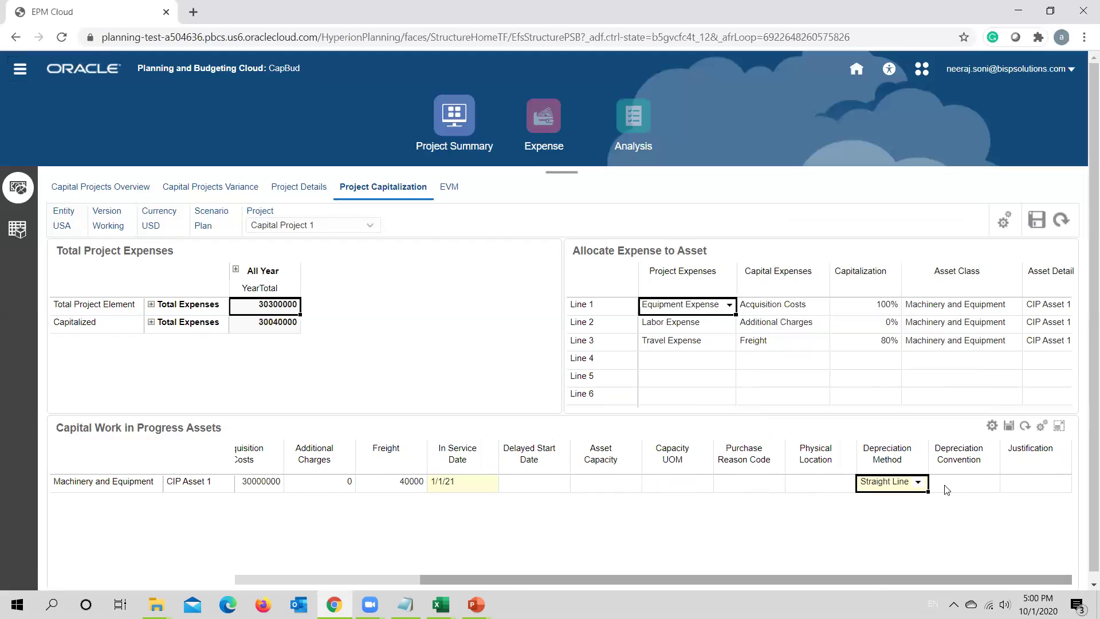
left_click(991, 488)
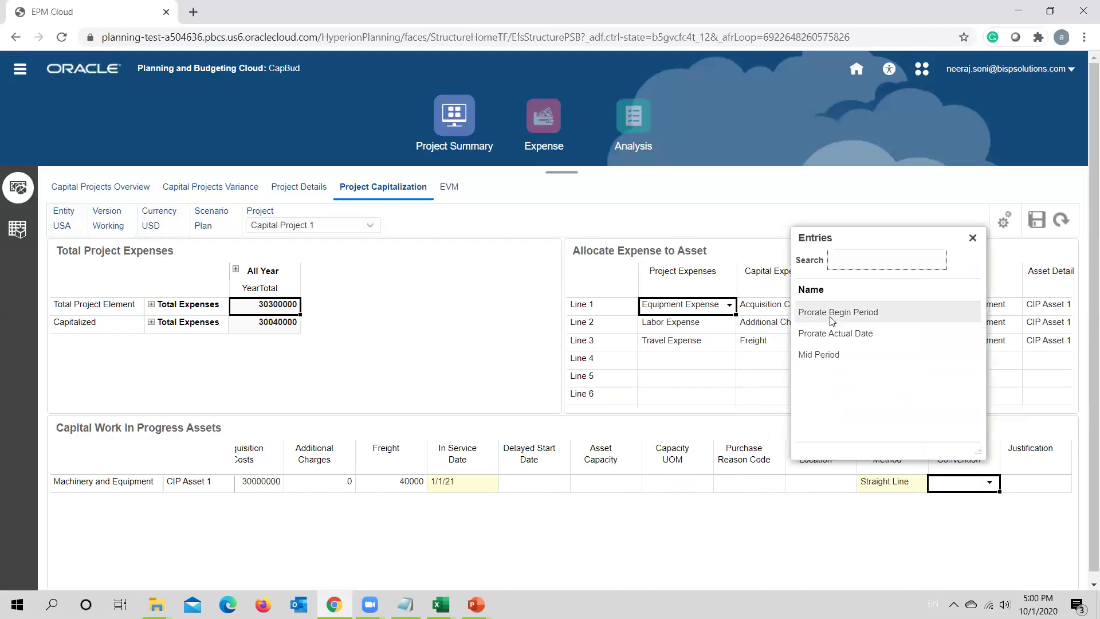
left_click(831, 312)
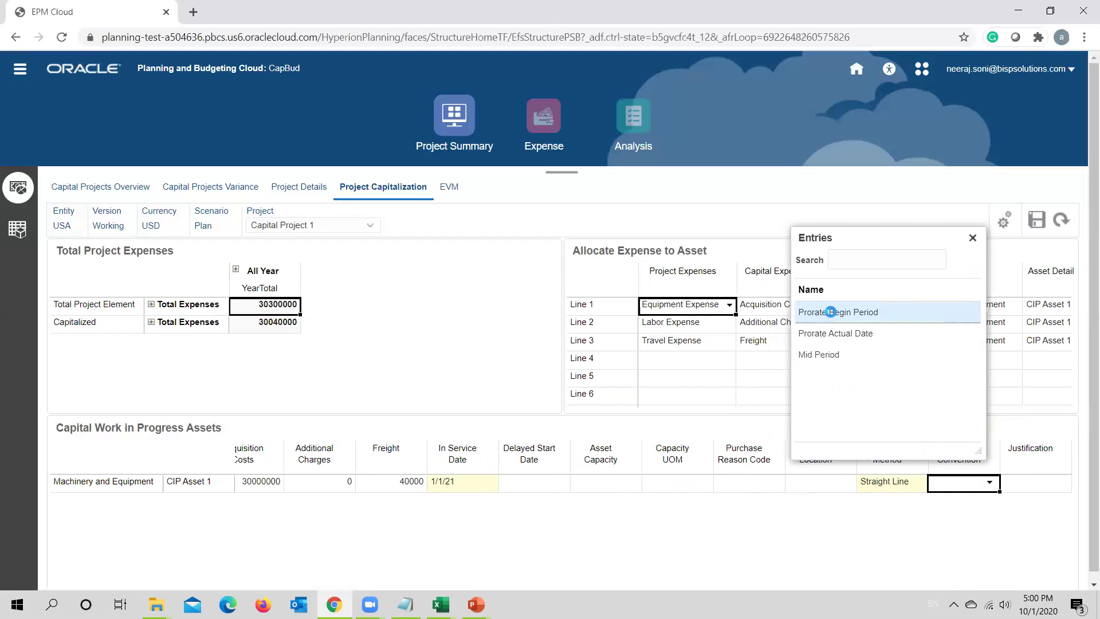
Save the Capital Work in Progress Assets form and calculate depreciation for CIP Asset 1
left_click(105, 484)
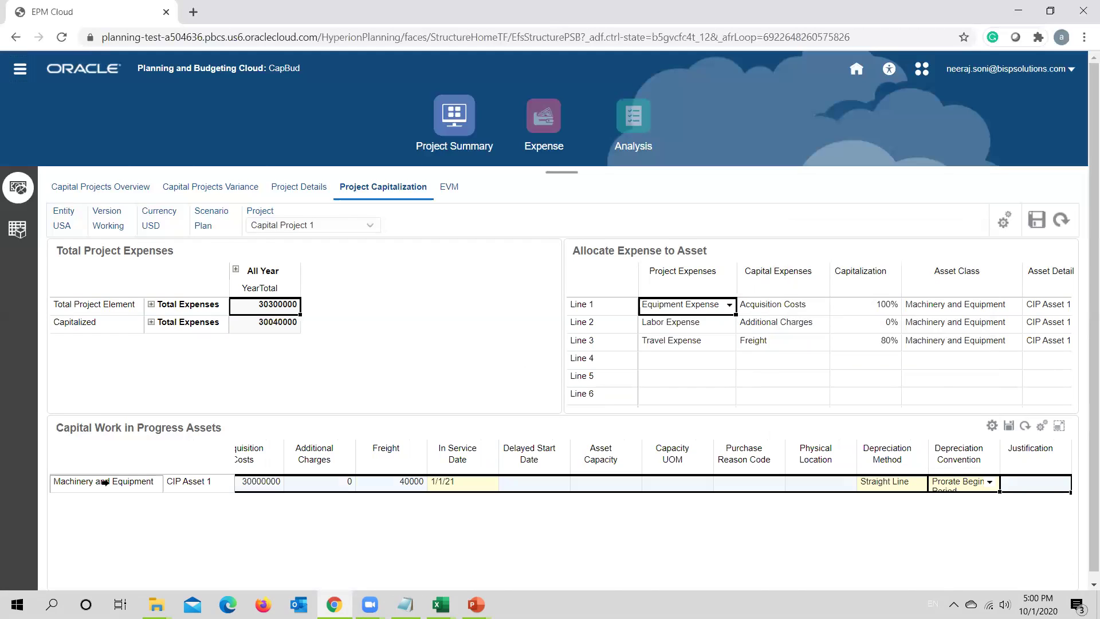
right_click(105, 484)
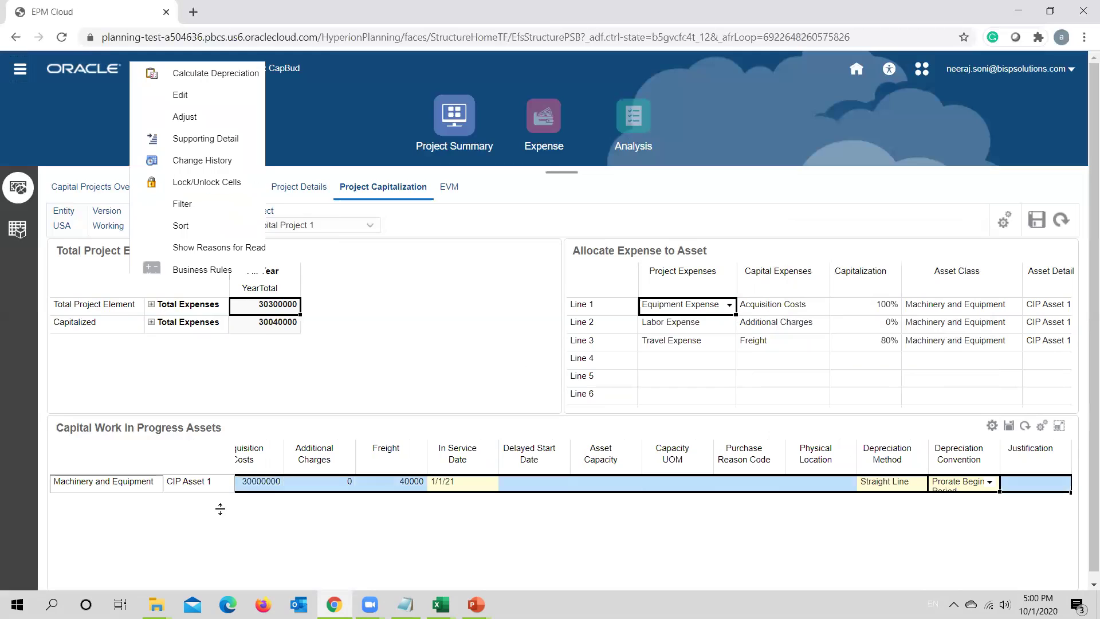
left_click(1010, 427)
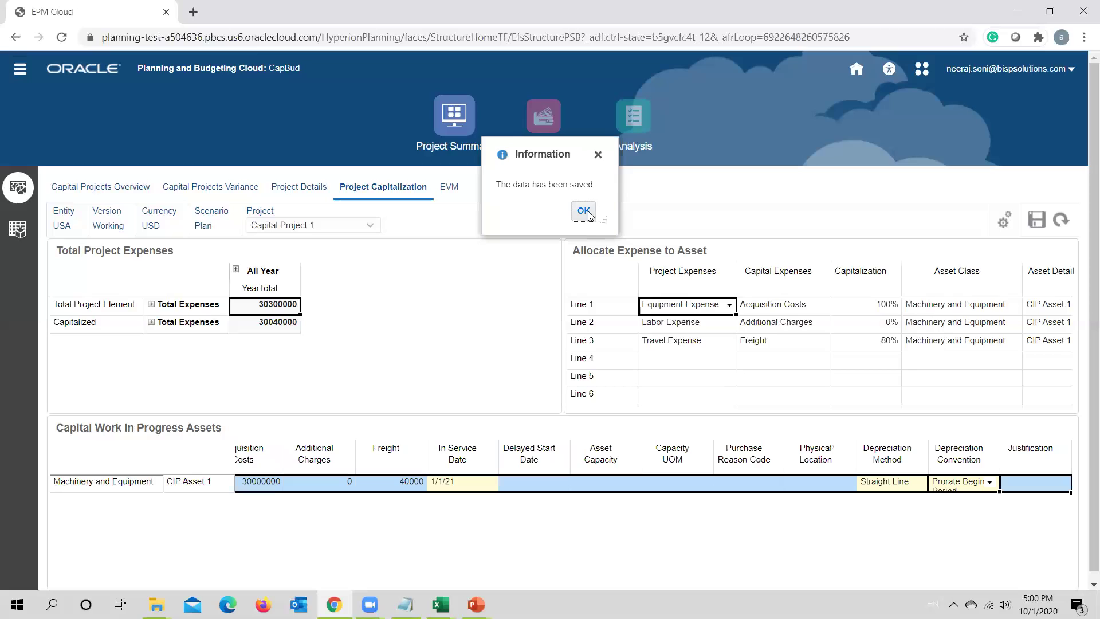
left_click(583, 211)
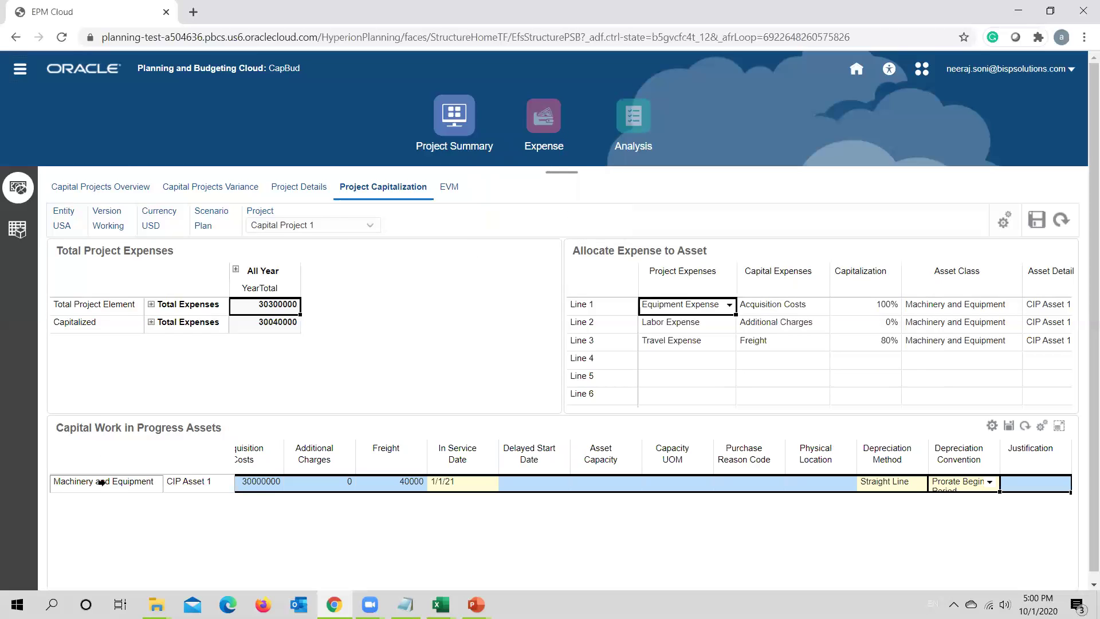
right_click(102, 482)
left_click(213, 74)
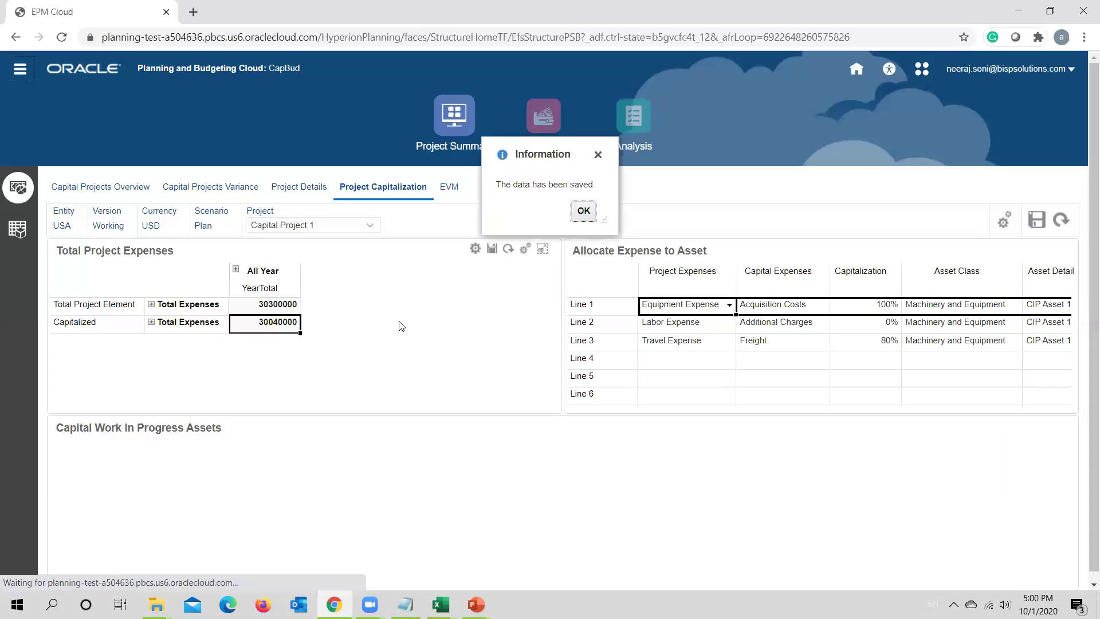
left_click(585, 210)
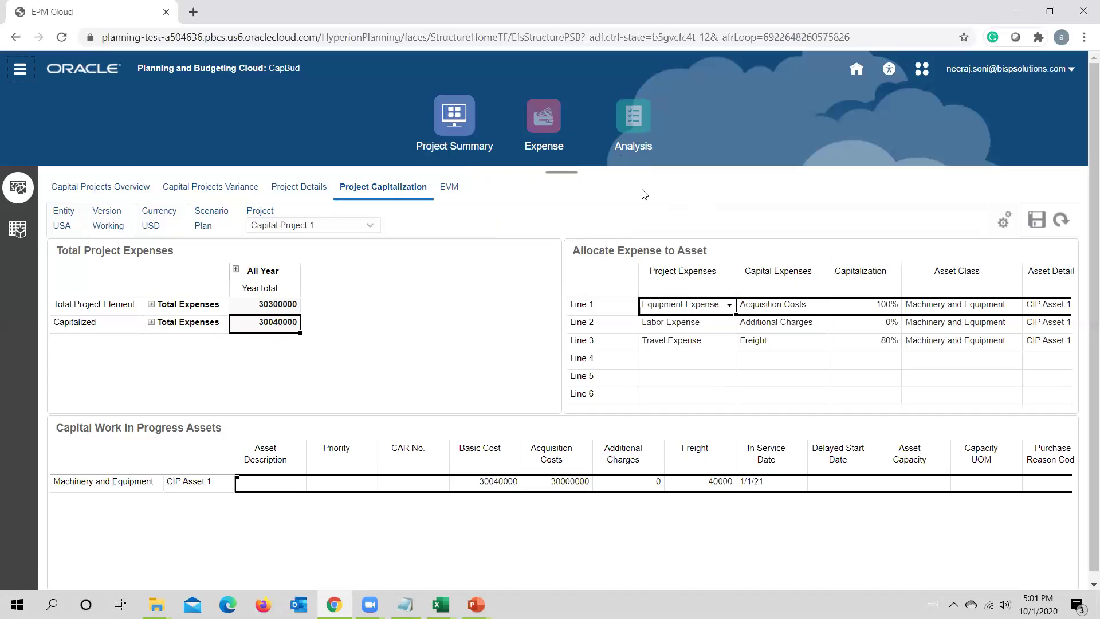
Open Capital Projects Overview and review Capital Project 1's NPV, project benefit, project cash flow and benefit cost ratio
left_click(115, 190)
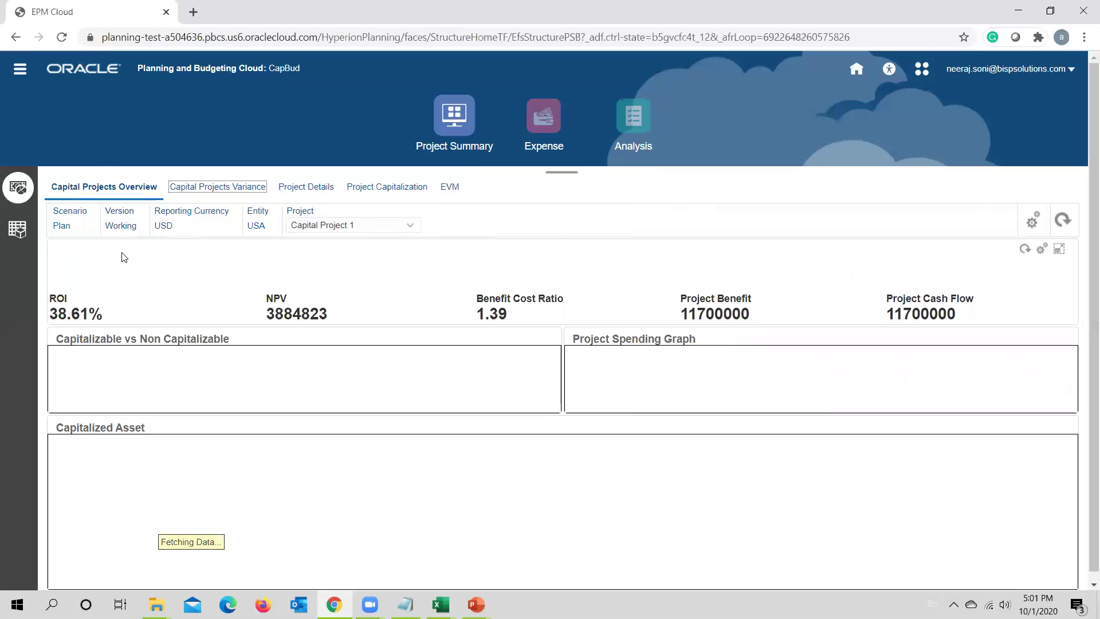
triple_click(271, 312)
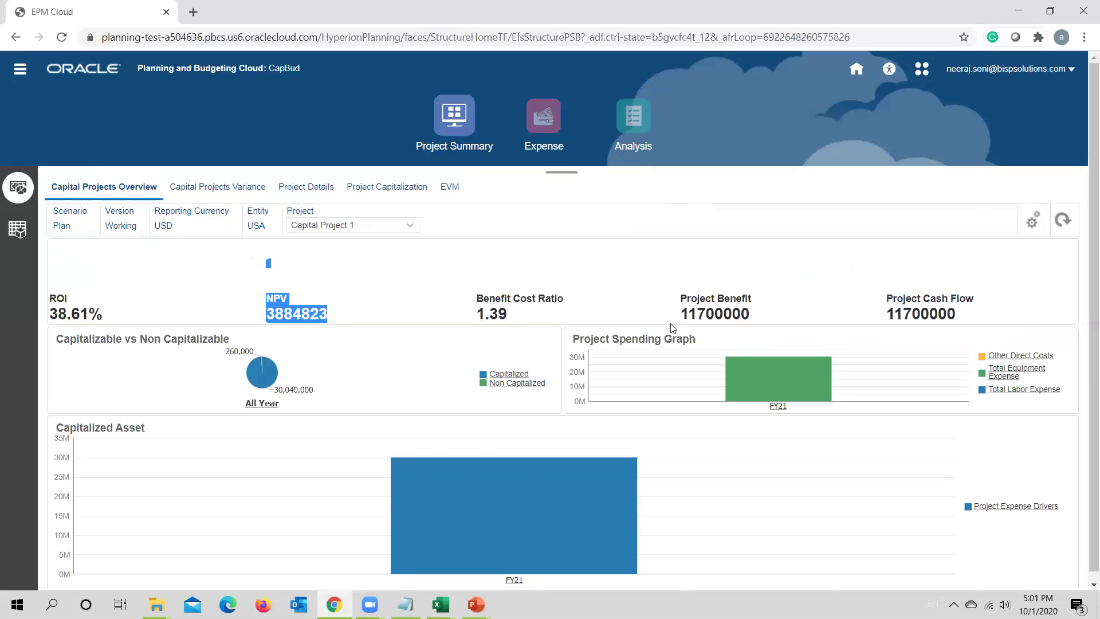
left_click_drag(686, 313, 796, 313)
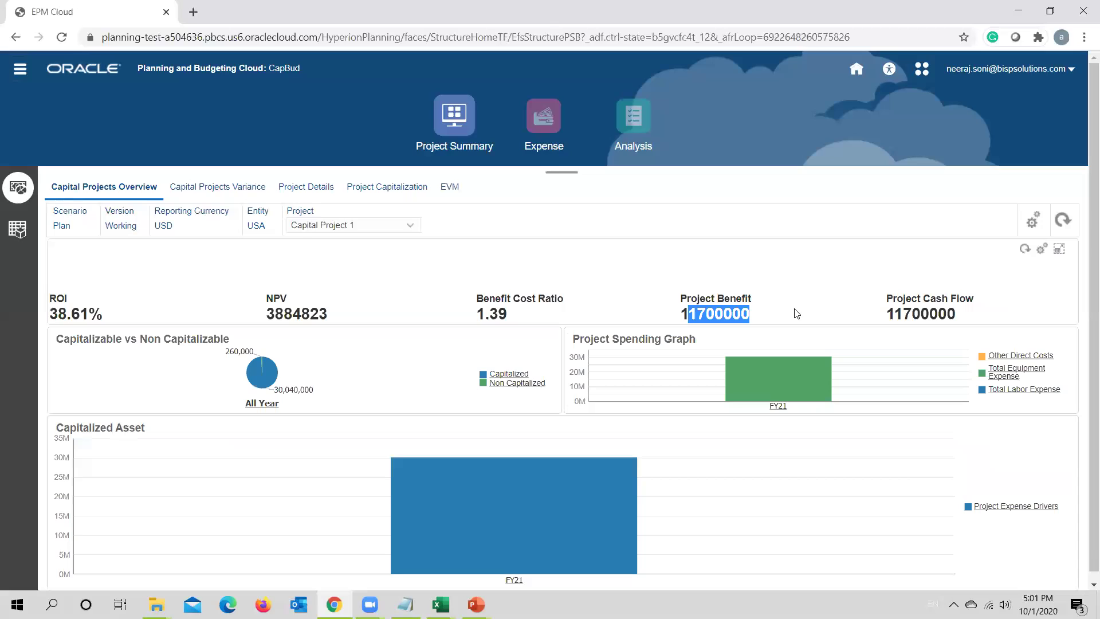
left_click_drag(887, 312, 952, 314)
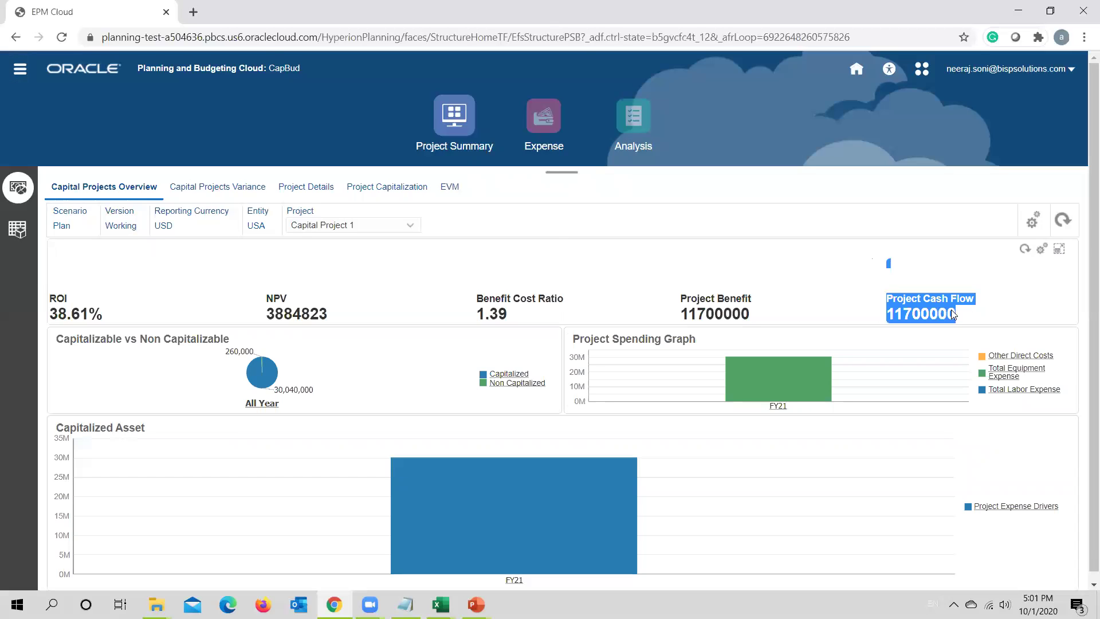
triple_click(480, 314)
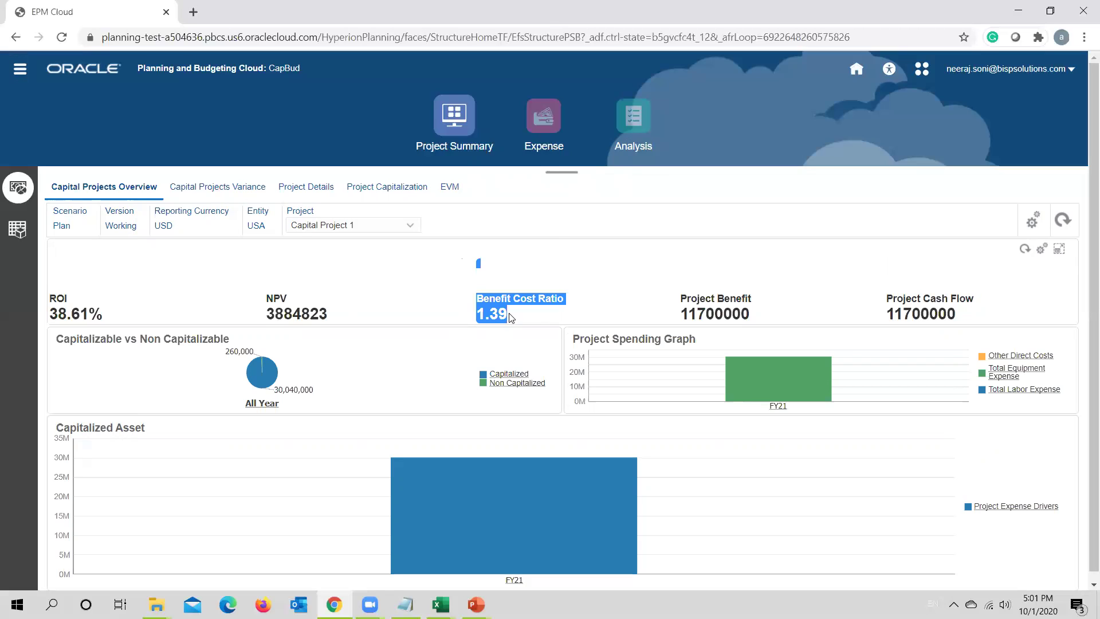
Enlarge the Project Spending Graph to inspect it, restore the overview layout and examine the Capitalized Asset chart
mouse_move(816, 370)
left_click(1058, 340)
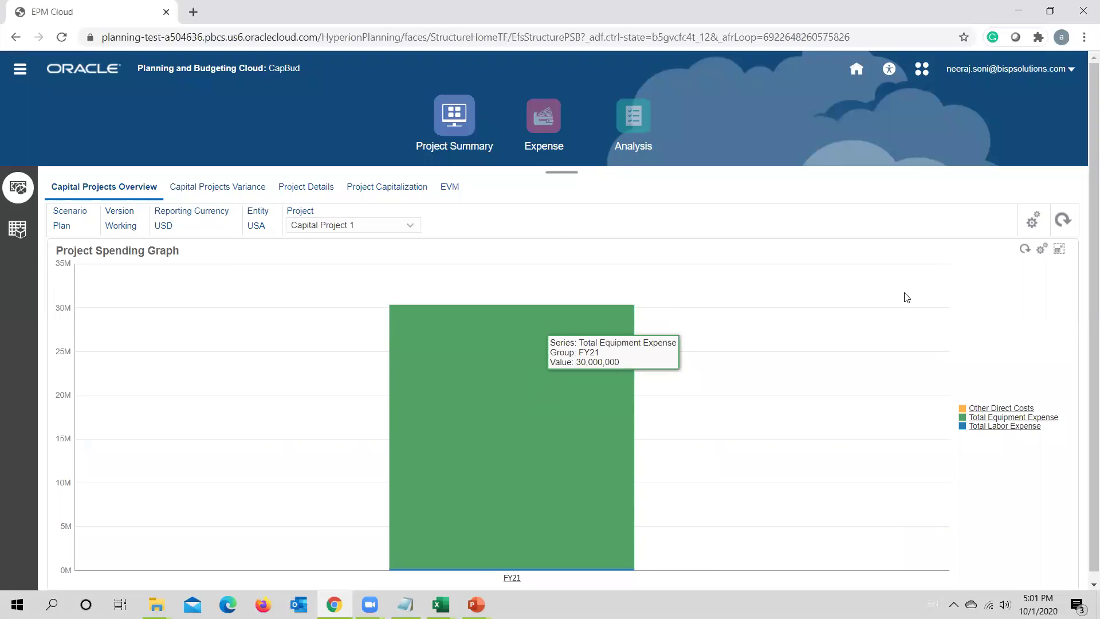
left_click(1060, 250)
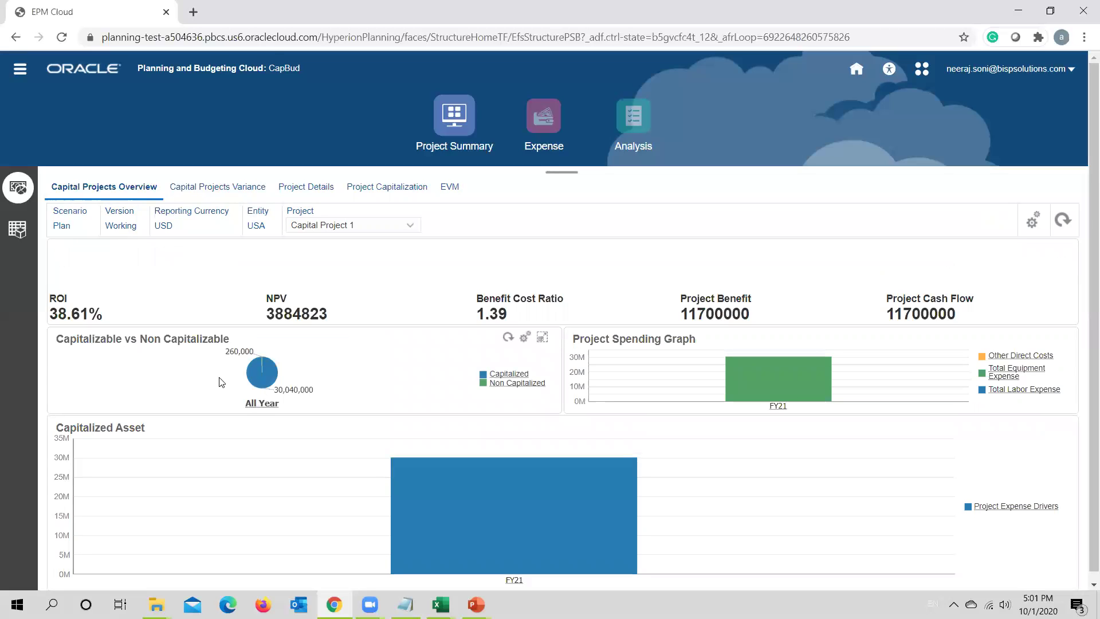
mouse_move(592, 554)
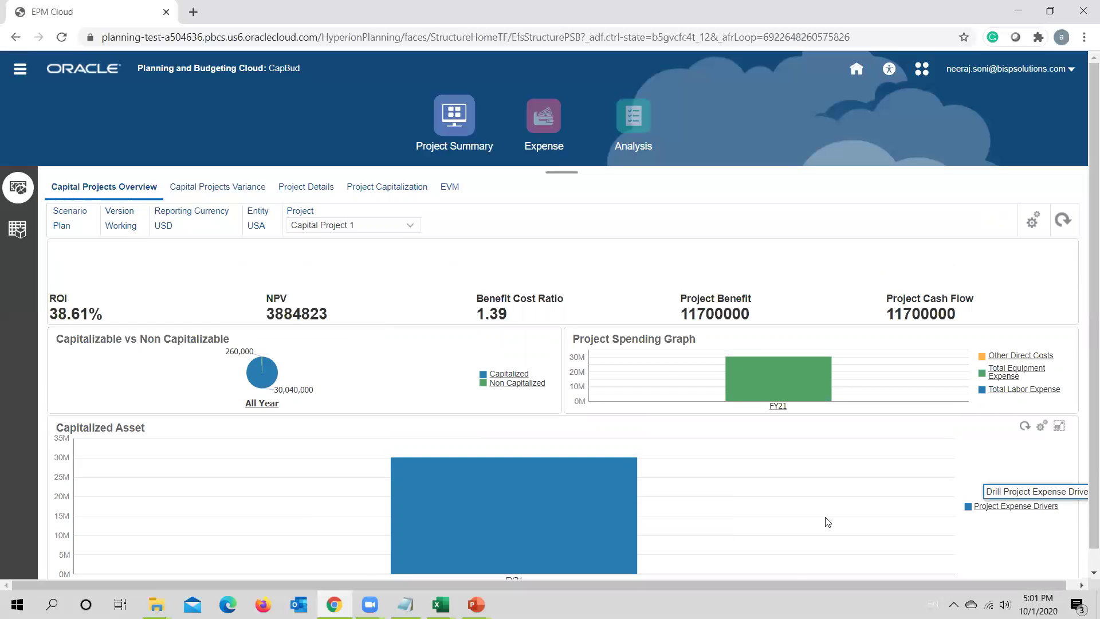
mouse_move(498, 510)
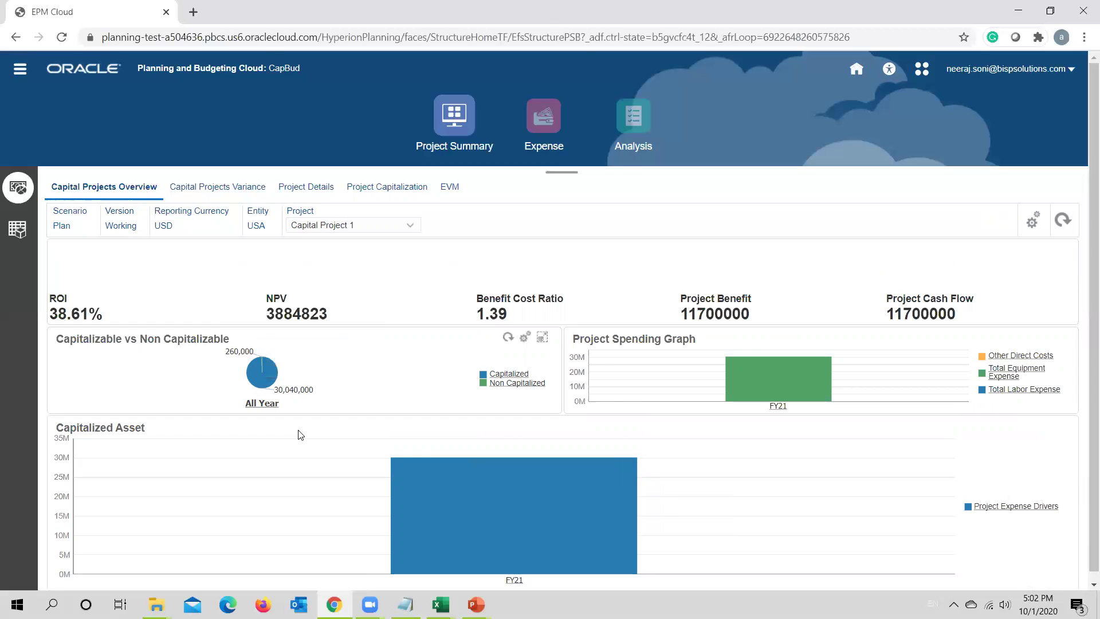
Open the Project Cash Flow analysis and examine the FY21 uses of cash and the all-year sources of cash
left_click(633, 148)
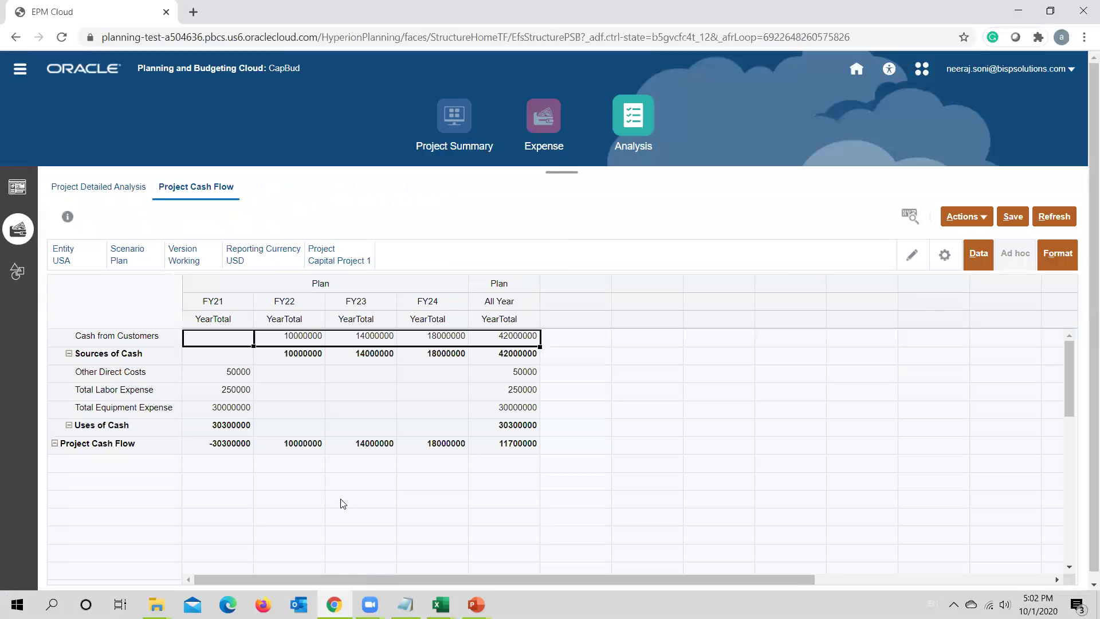
left_click(349, 508)
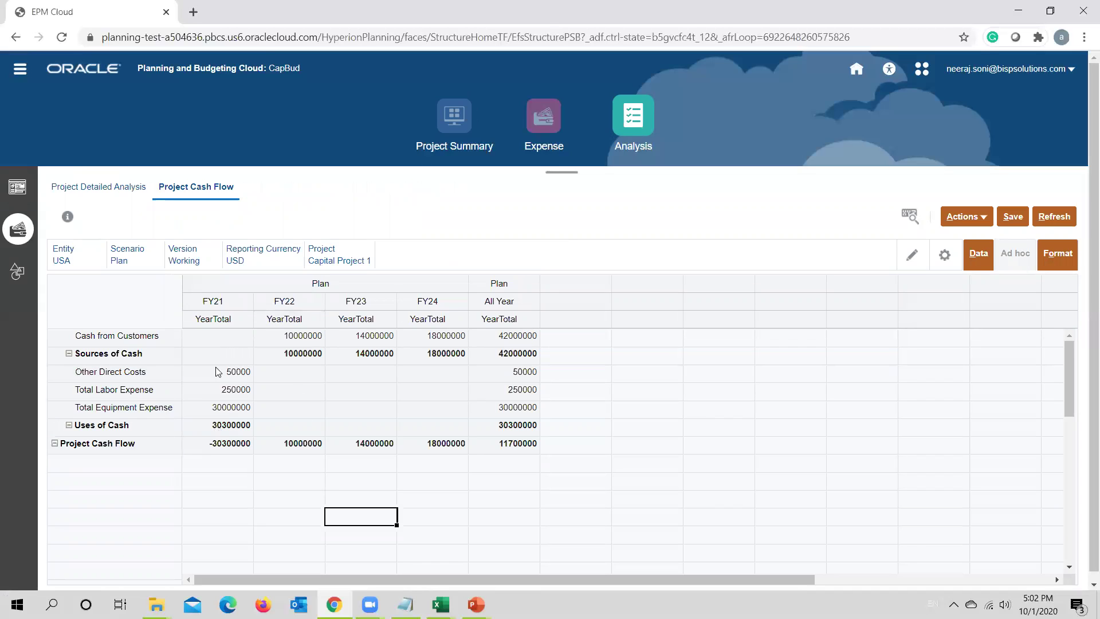
left_click(228, 429)
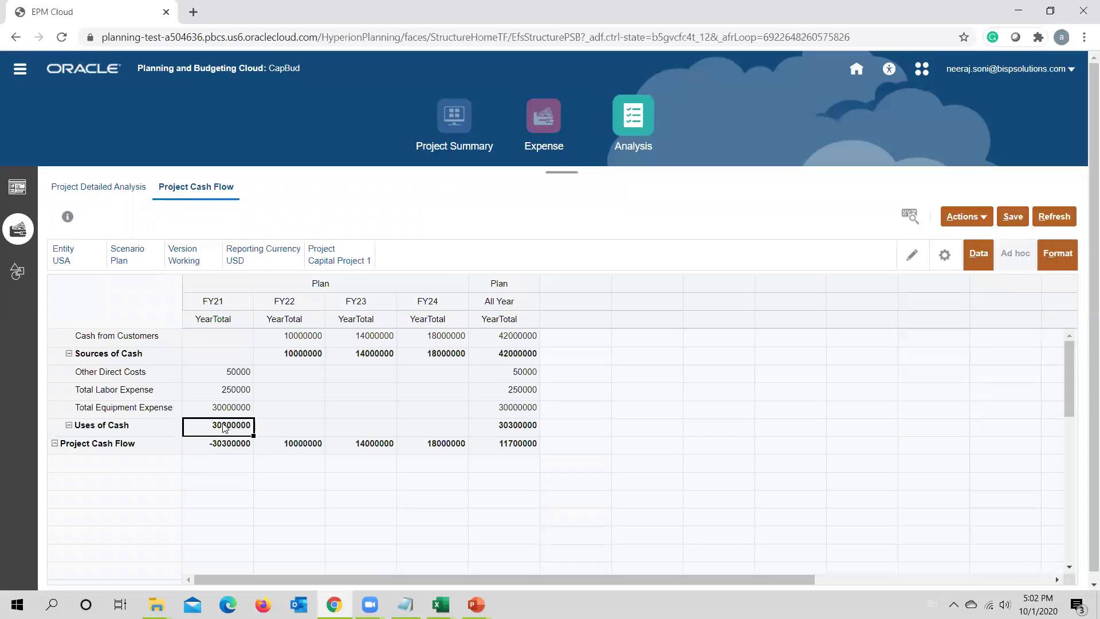
left_click(509, 357)
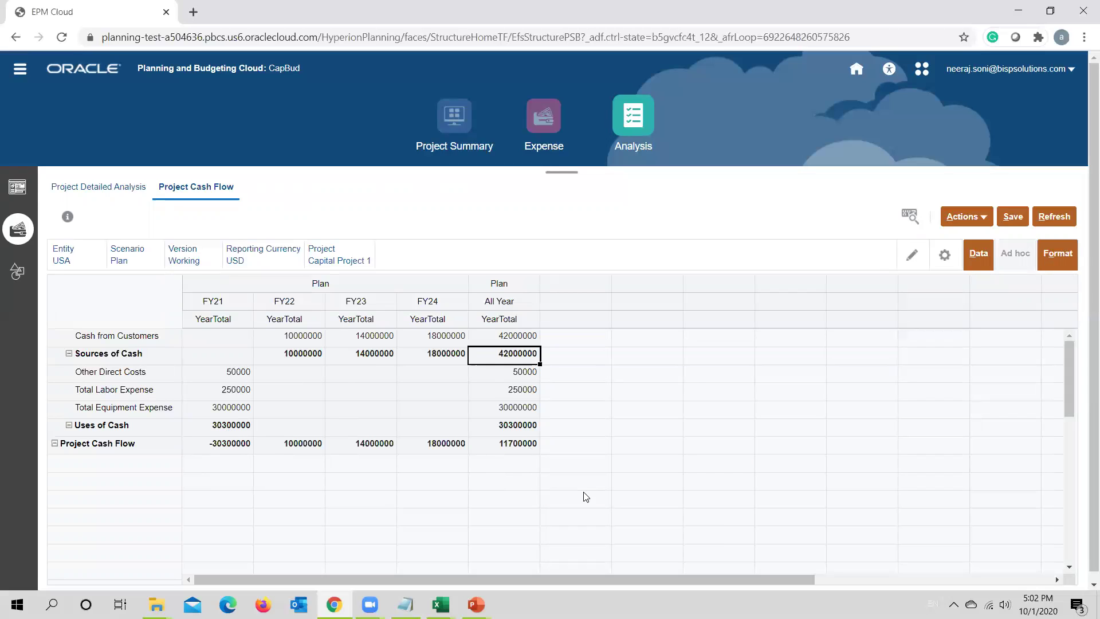
Open the Project Cash Flow form in Smart View and switch to the Book1 workbook in Excel
left_click(985, 220)
scroll(950, 385, "down", 1)
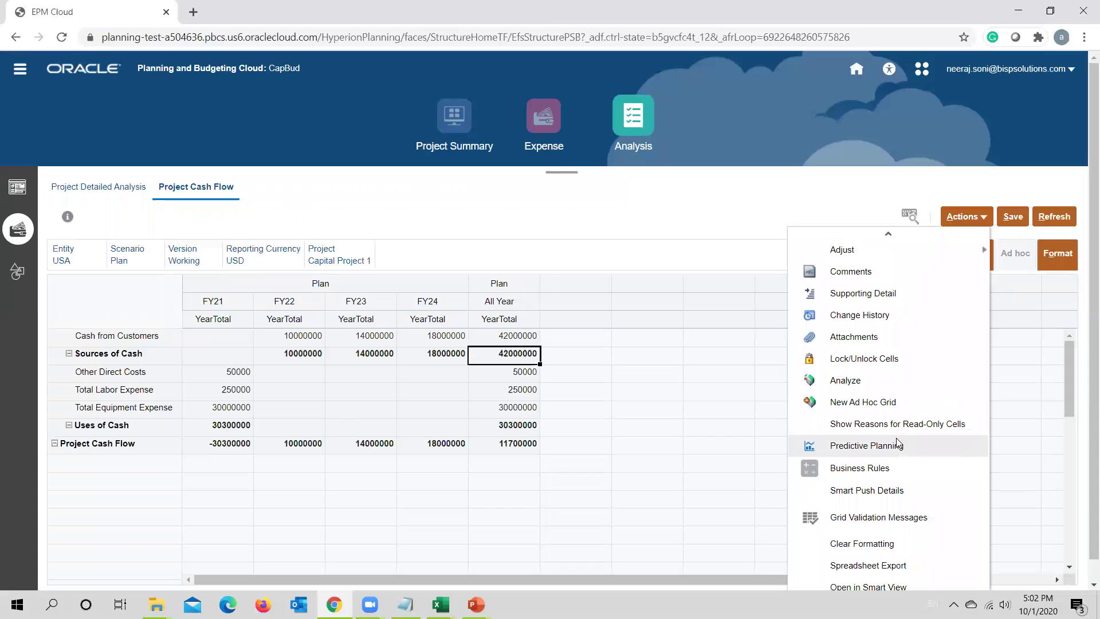
left_click(896, 588)
left_click(83, 576)
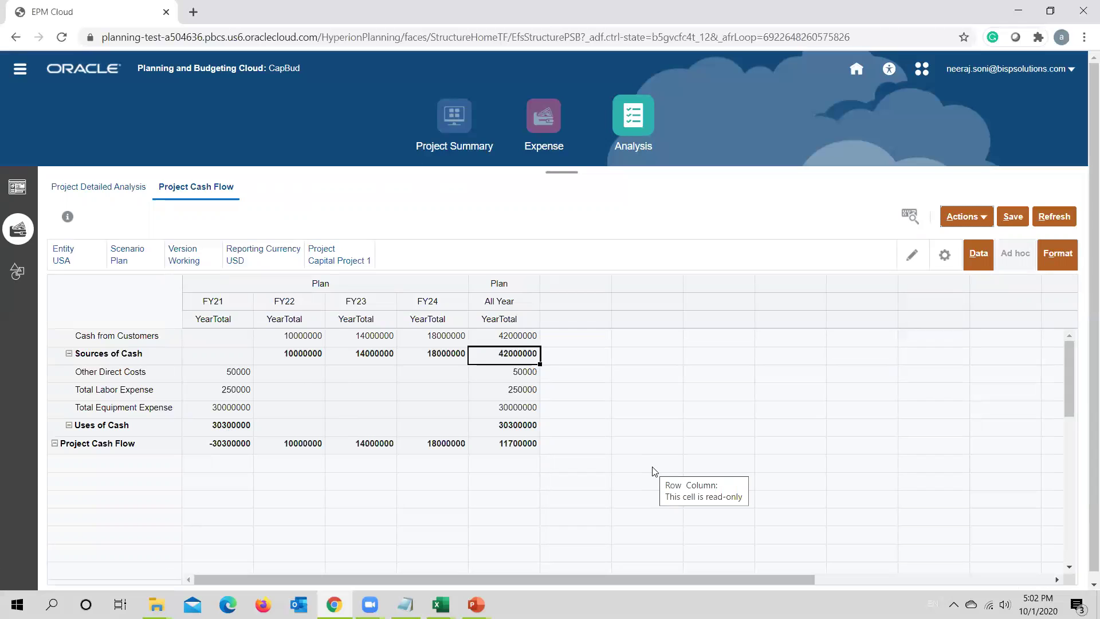
mouse_move(441, 605)
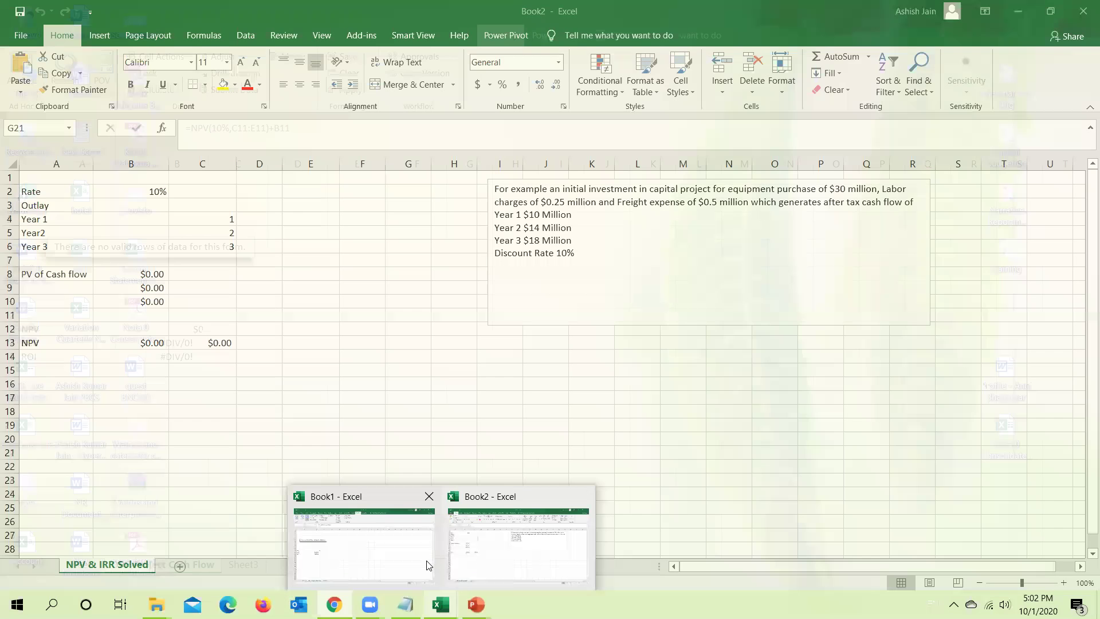
left_click(425, 560)
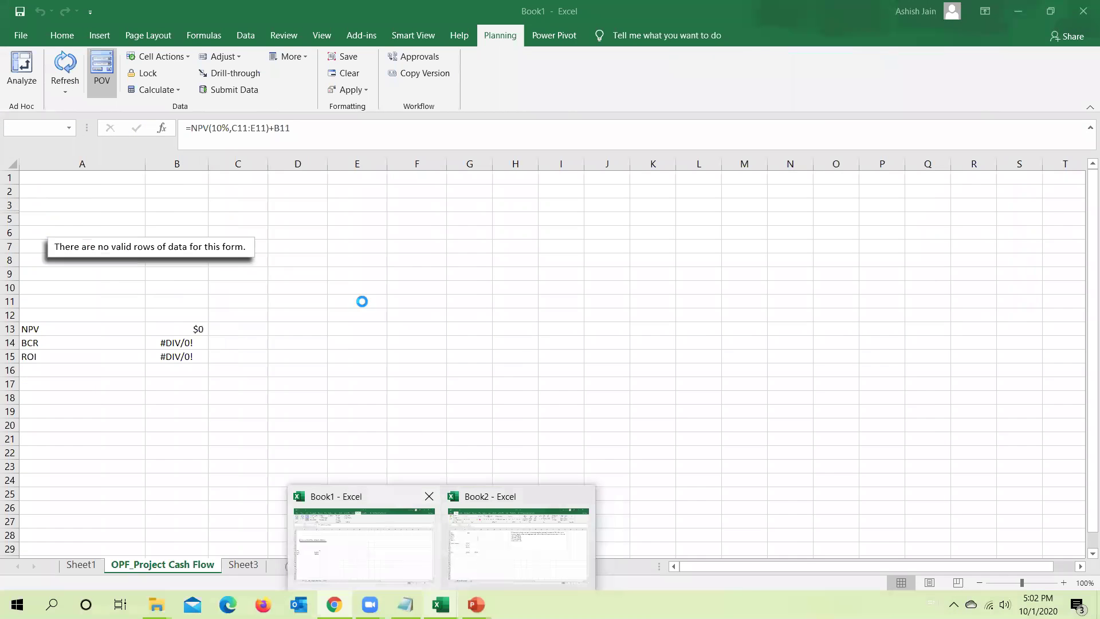
left_click(361, 302)
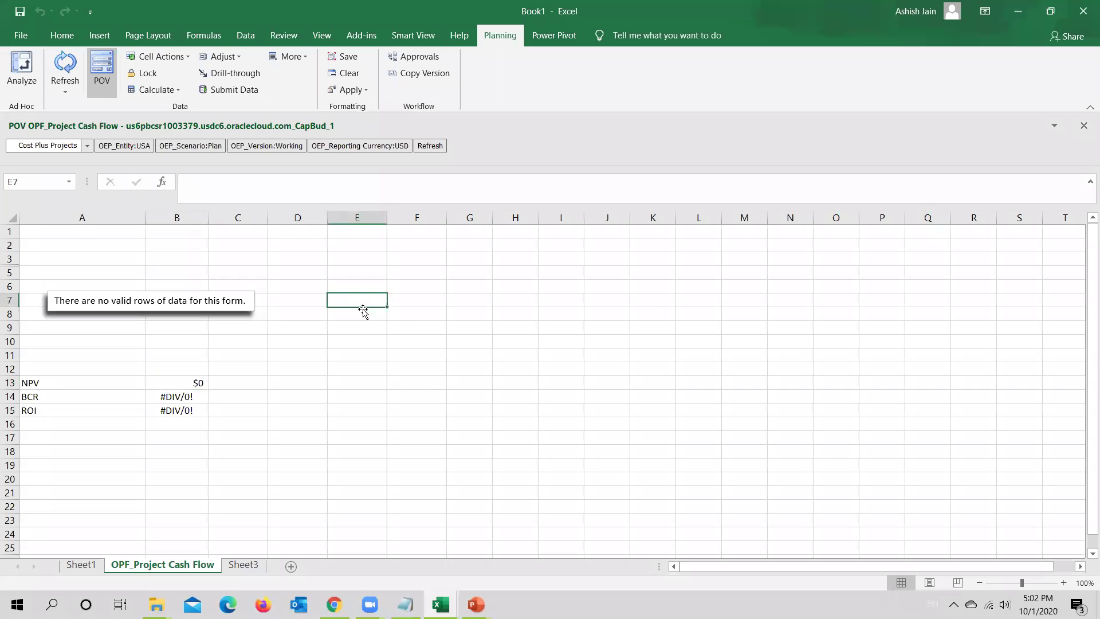
Refresh the OPF_Project Cash Flow sheet and look through Book2 and the other Book1 sheets for the form's data
left_click(66, 63)
mouse_move(440, 605)
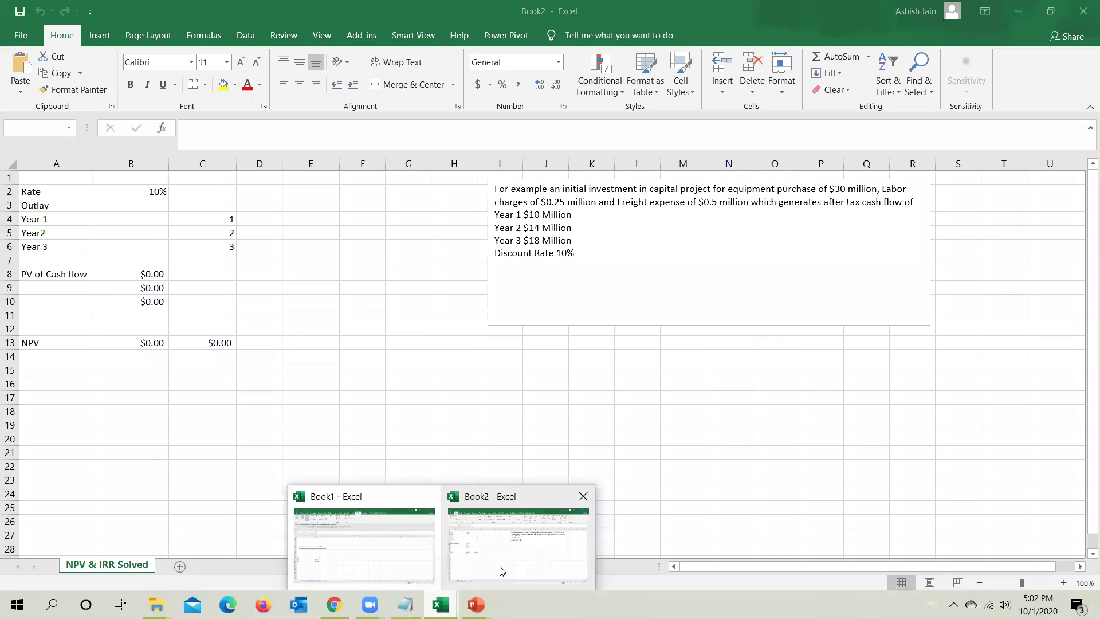
left_click(505, 568)
left_click(411, 559)
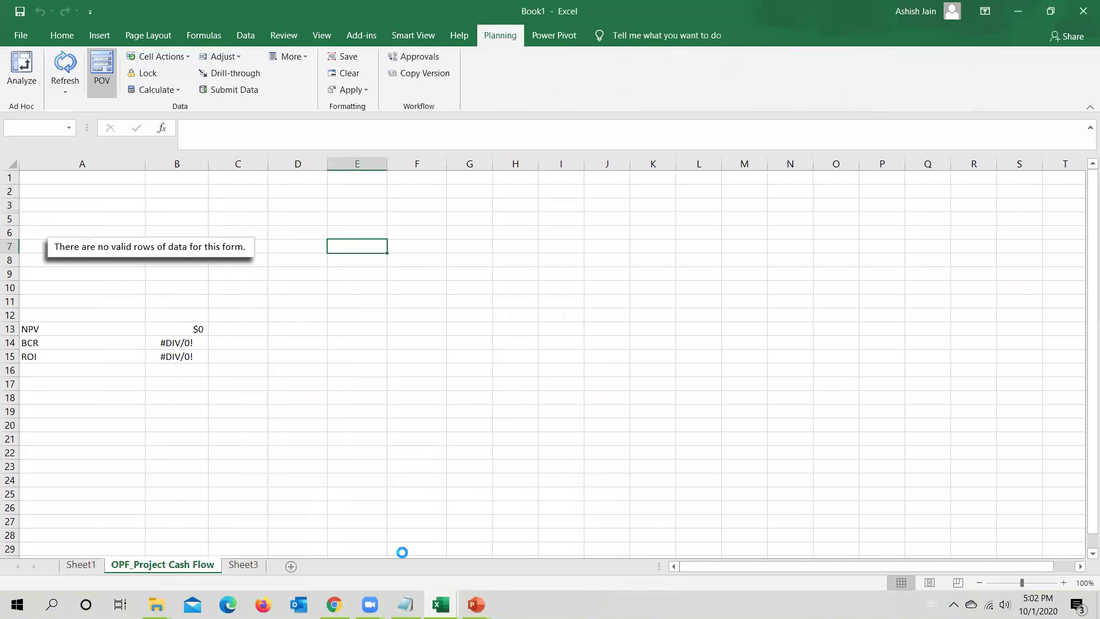
left_click(80, 565)
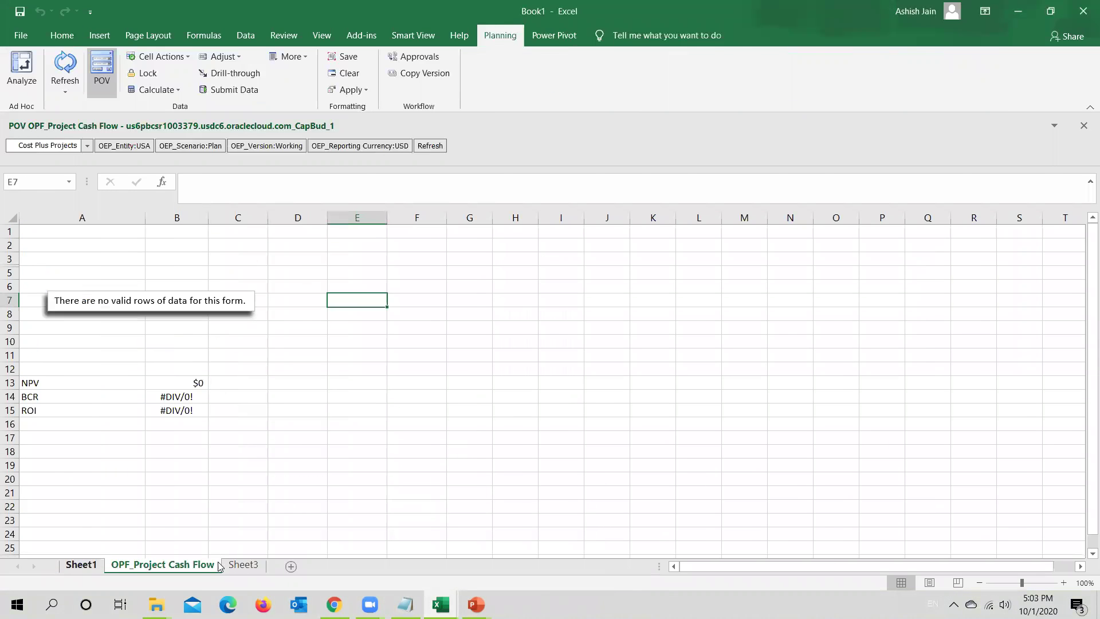
left_click(244, 565)
left_click(179, 566)
Show the Smart View private connections, select the CapBud application to connect to it, and refresh the sheet
left_click(413, 35)
left_click(17, 77)
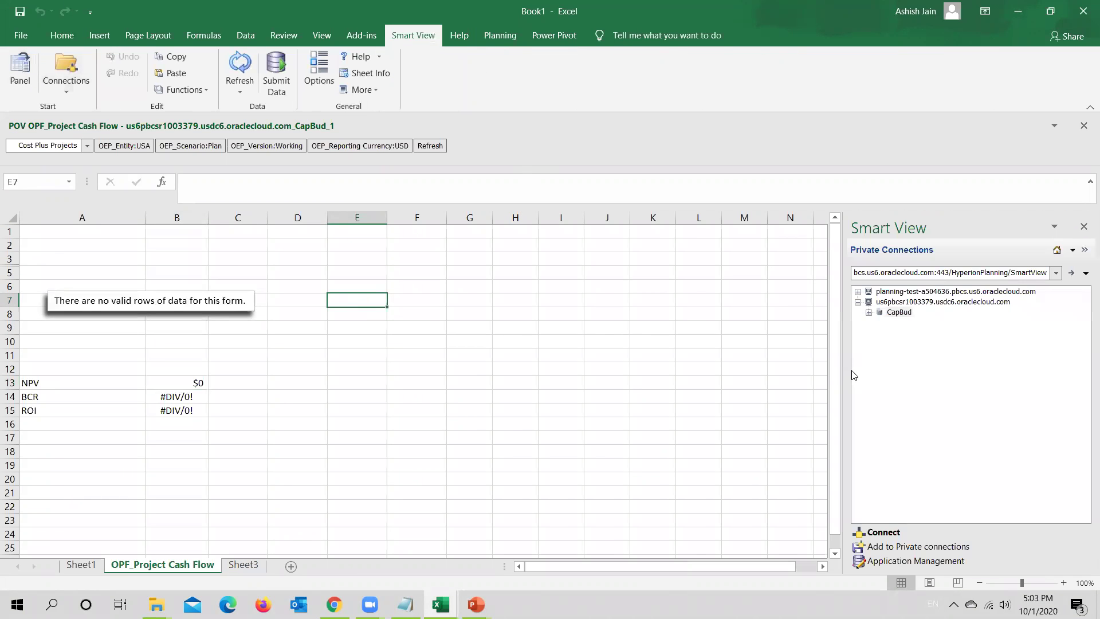
left_click(899, 312)
left_click(883, 533)
left_click(891, 525)
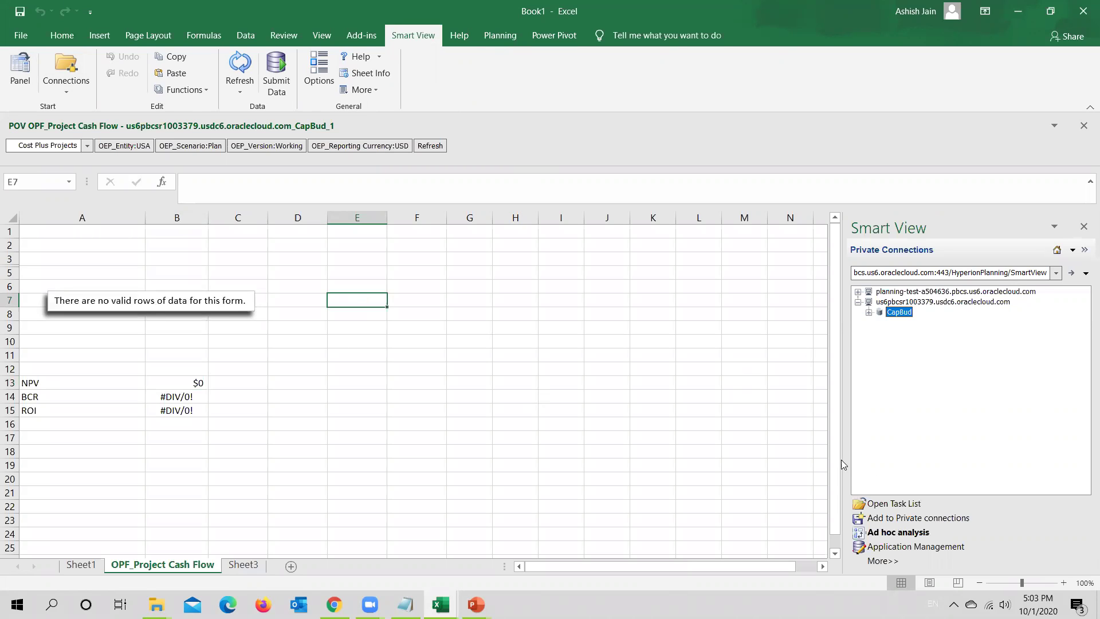
left_click(229, 84)
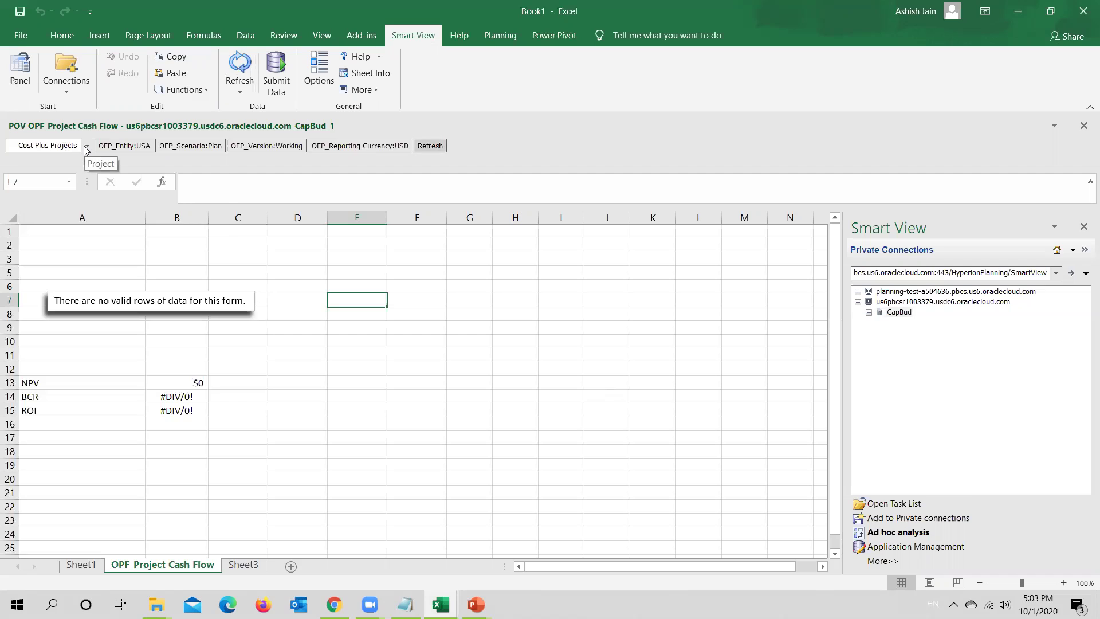
Set the Project in the sheet's point of view to Capital Project 1 and refresh the cash flow data
left_click(86, 147)
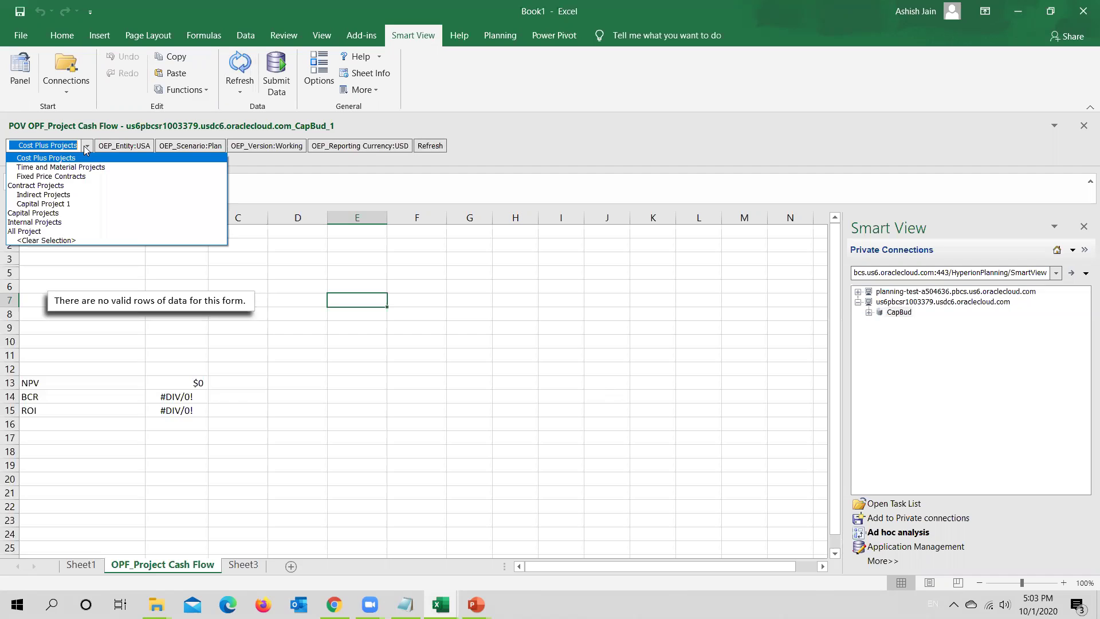
left_click(91, 204)
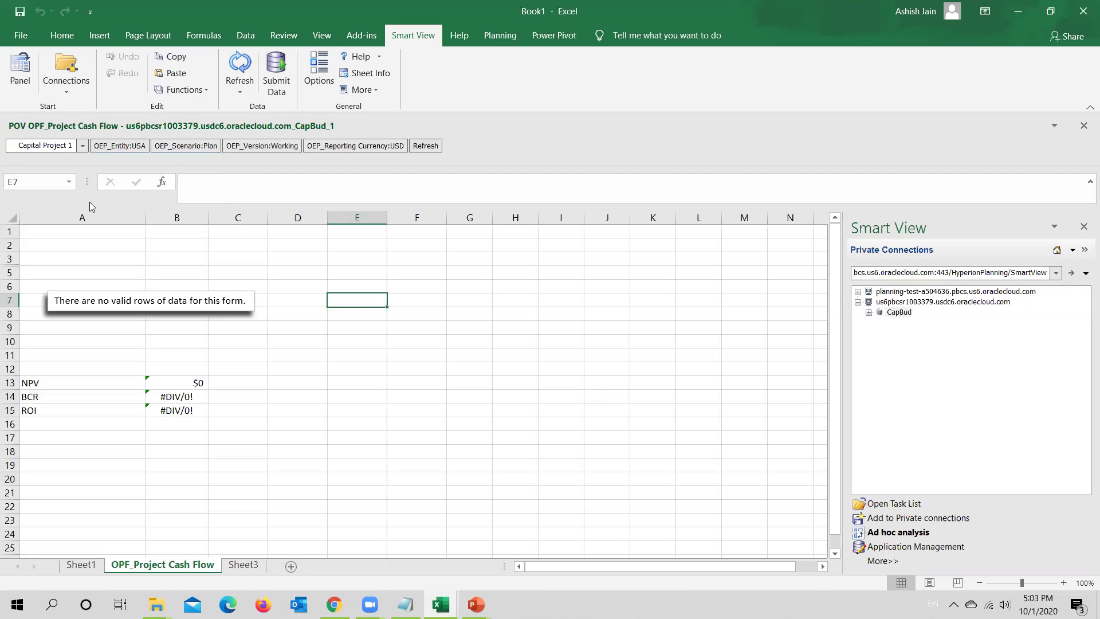
left_click(424, 146)
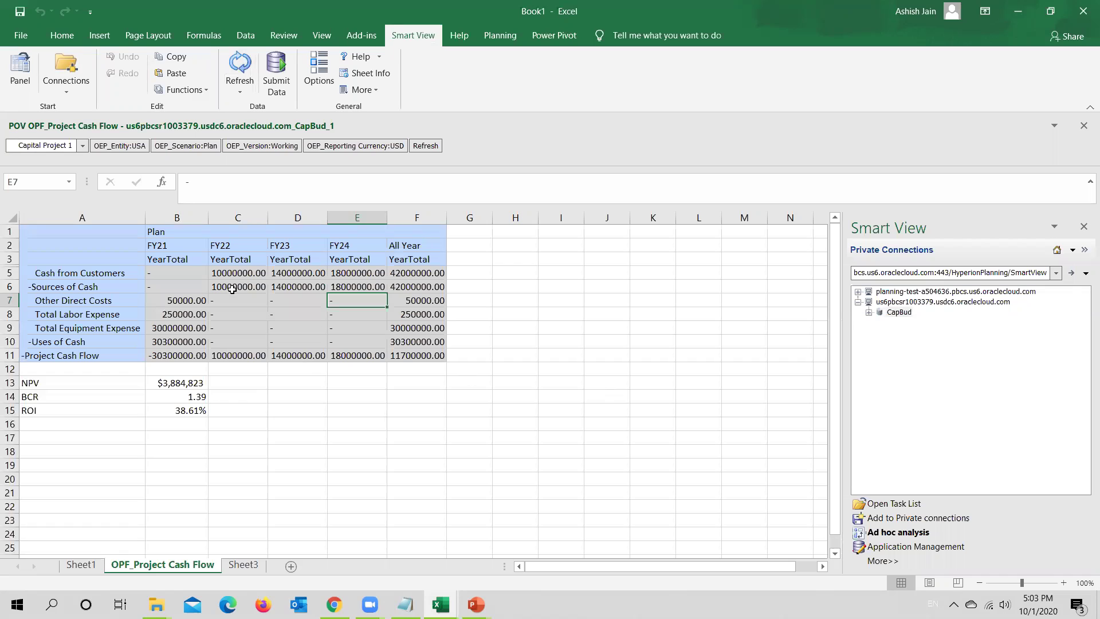
Compare the sheet's yearly cash flow figures with the Project Cash Flow form in EPM Cloud and inspect the existing NPV formula in B13
left_click_drag(178, 272, 403, 356)
key("alt+Tab")
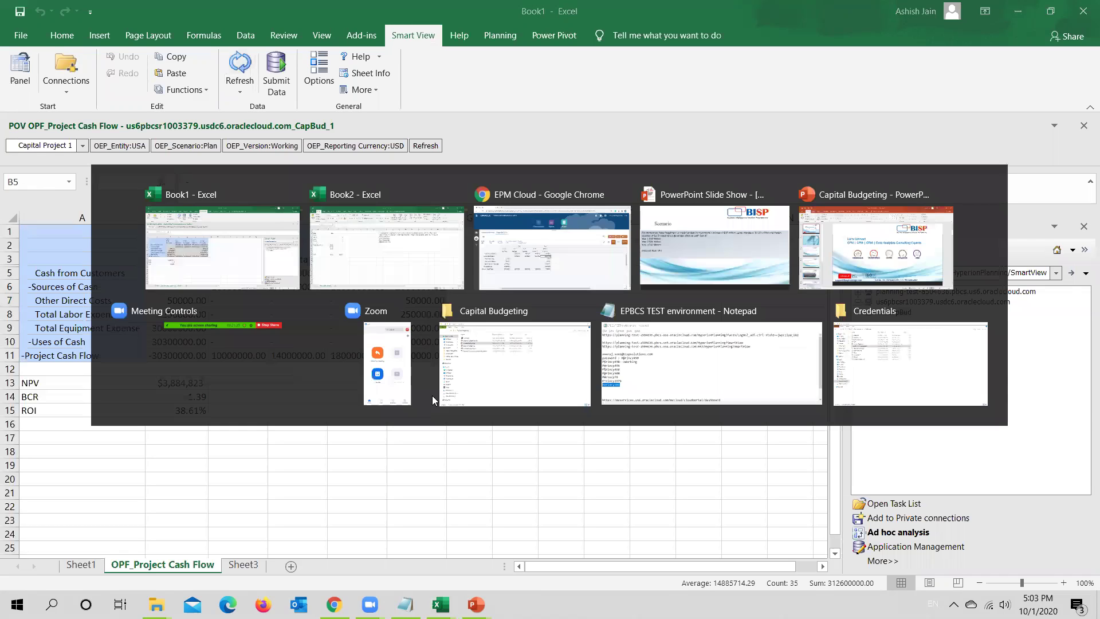
key("alt+Tab")
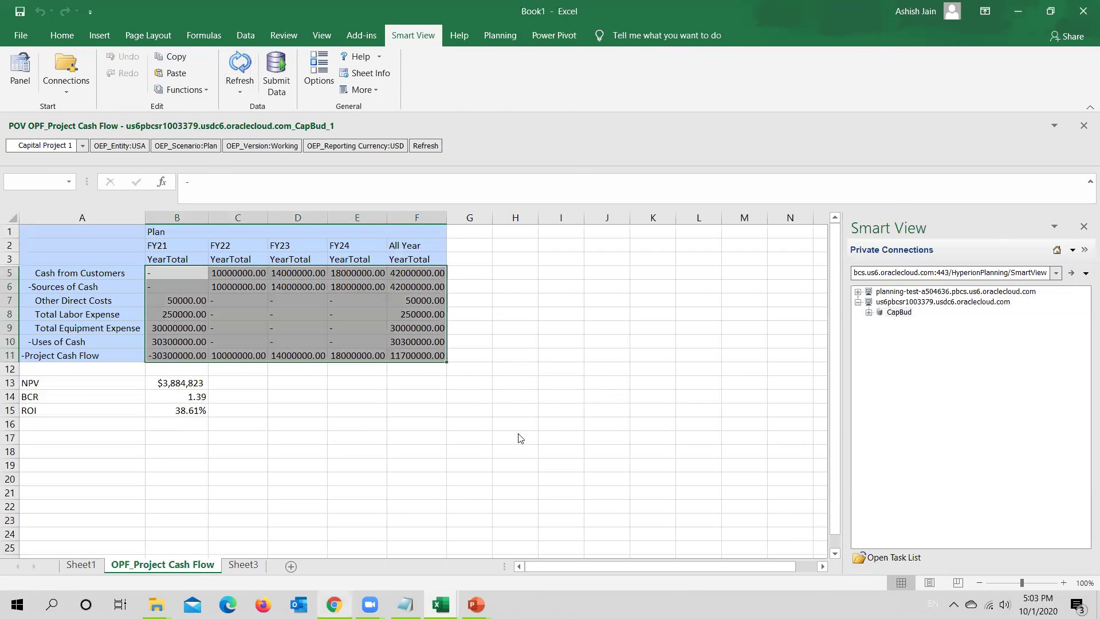
key("alt+Tab")
key("alt+Tab")
left_click(179, 383)
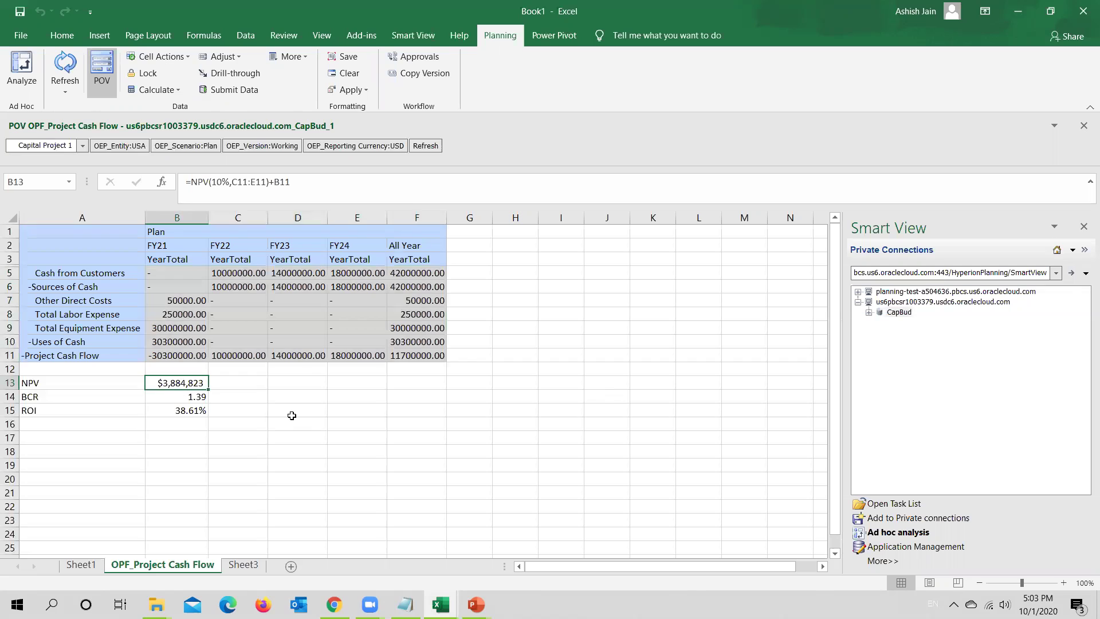
Enter the formula =NPV(10%,C11:E11)+B11 in cell C13 beside the existing NPV
key("Right")
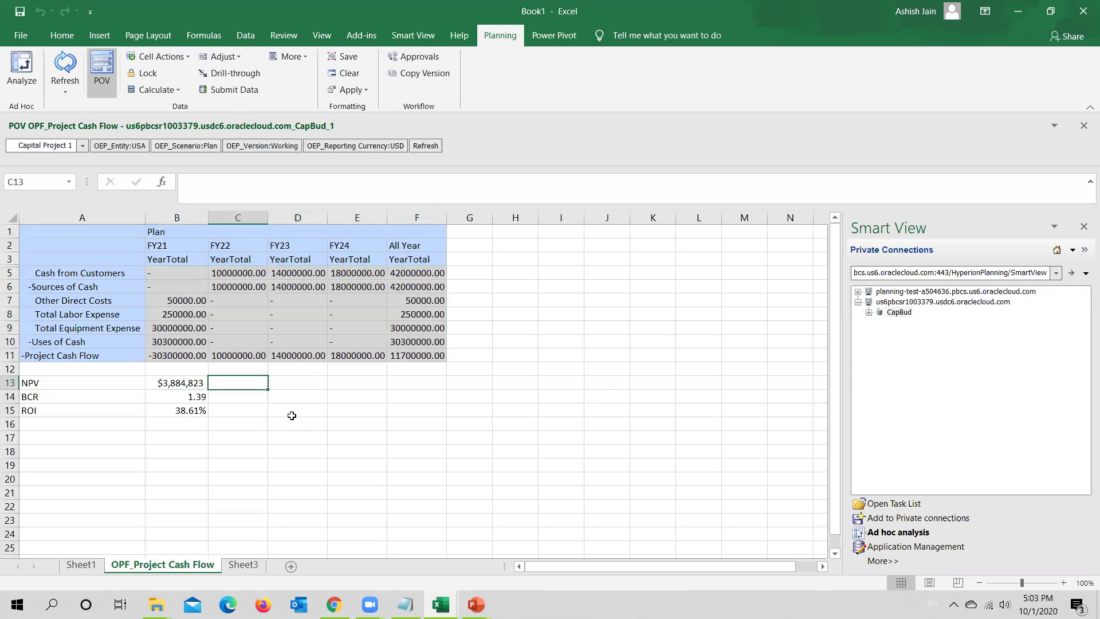
type("=")
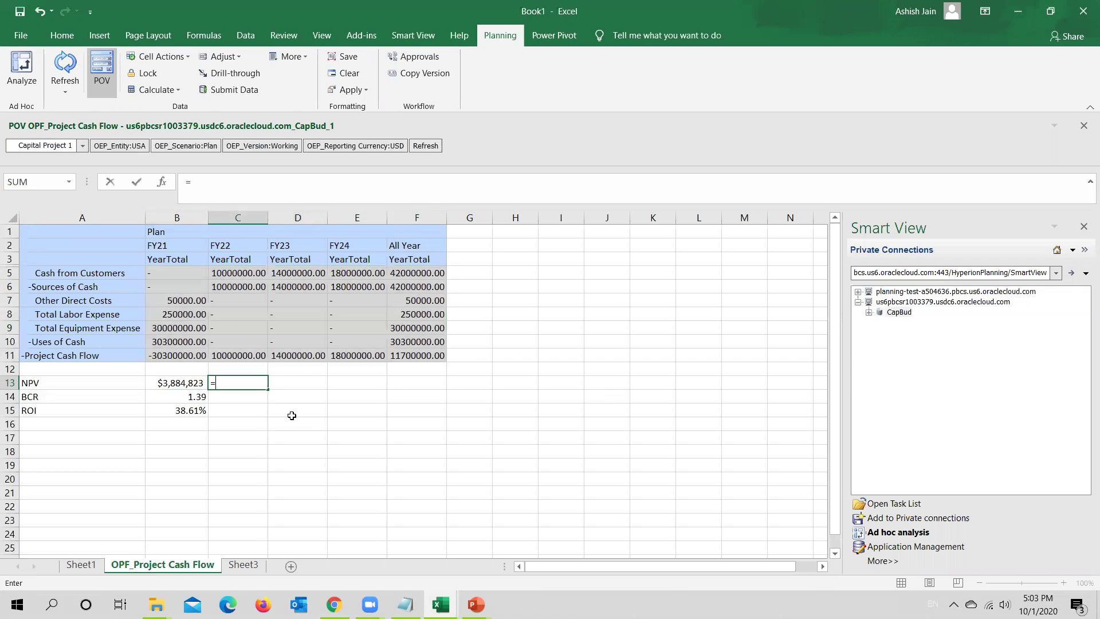
type("np")
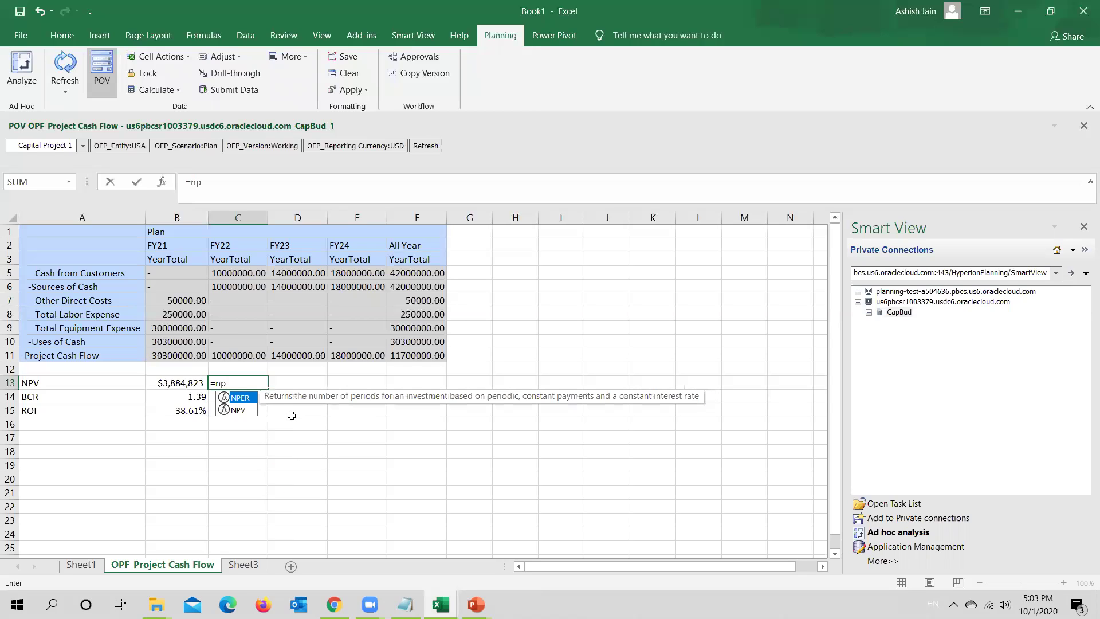
type("v")
key("Tab")
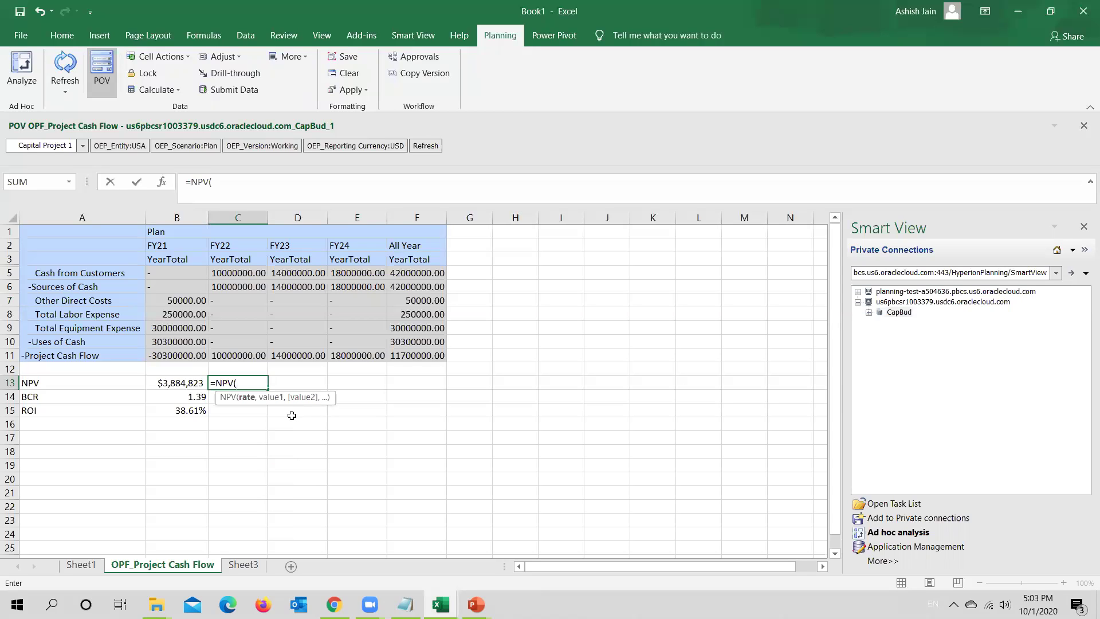
type("10%,")
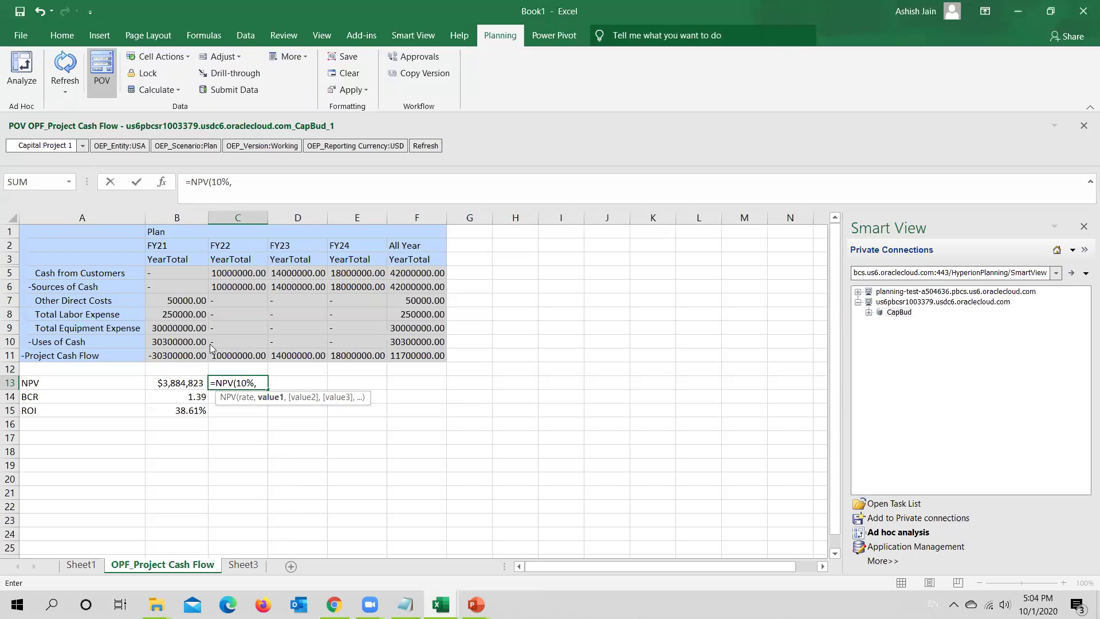
left_click(262, 384)
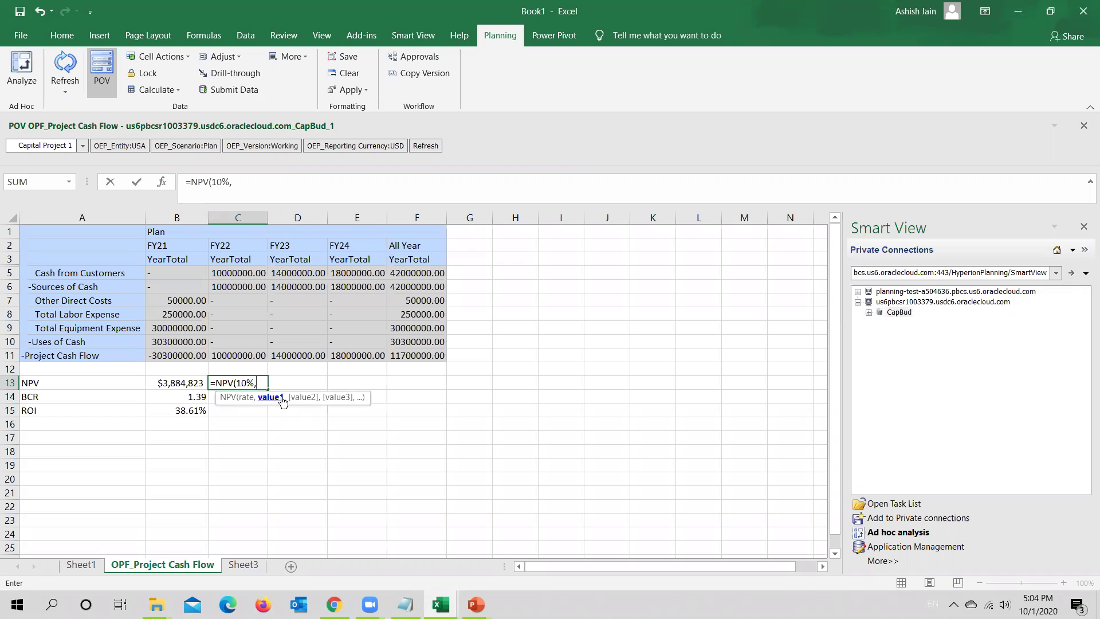
left_click_drag(241, 358, 345, 355)
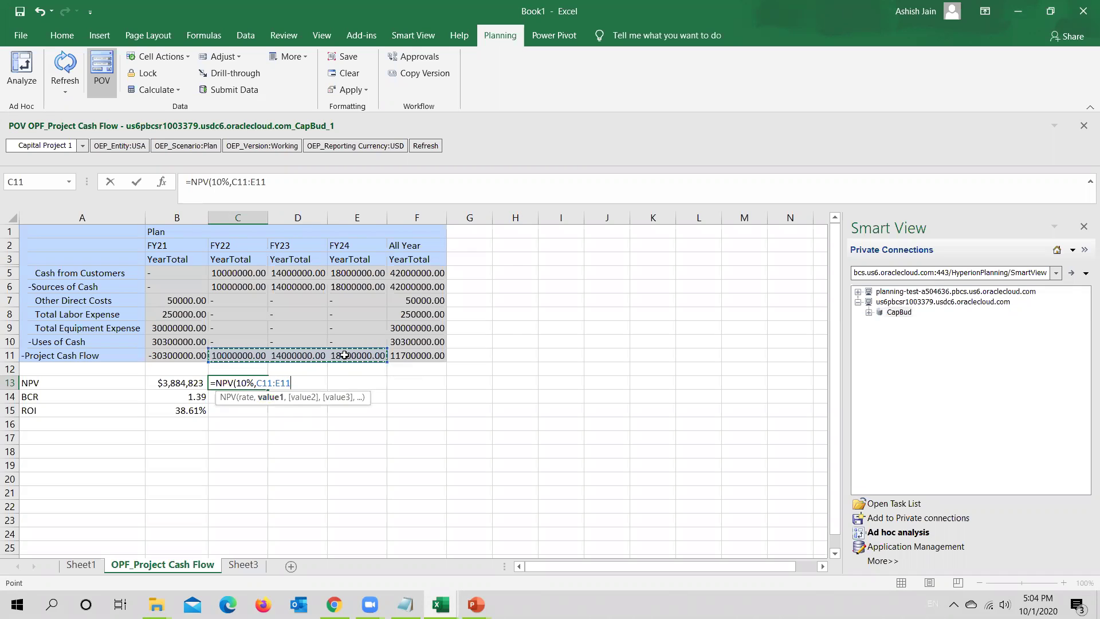
type(")")
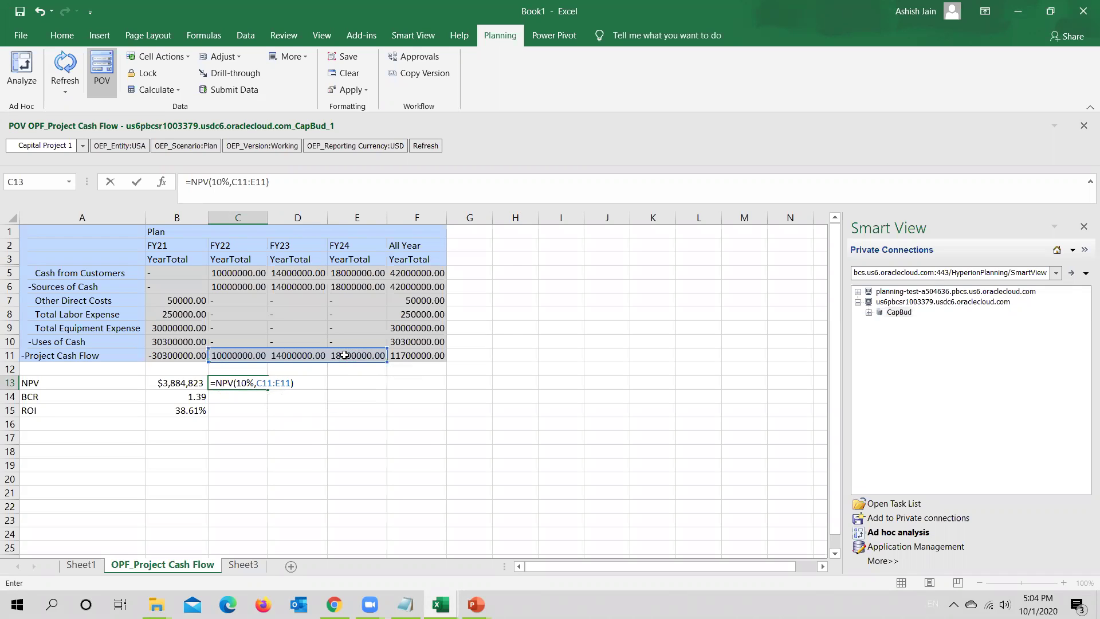
type("+")
left_click(178, 356)
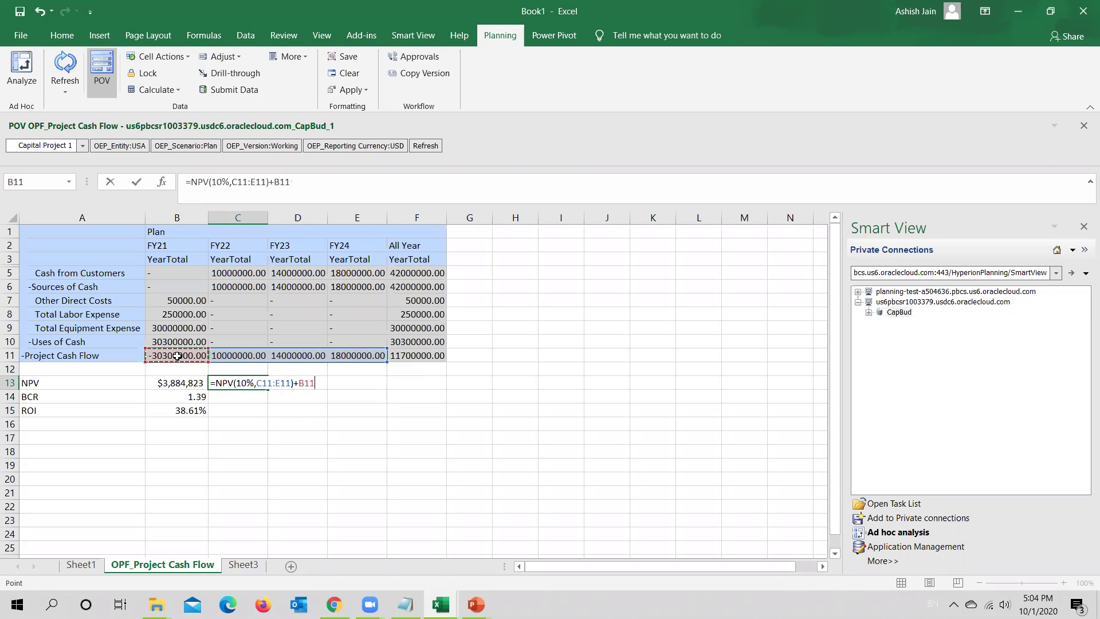
key("Return")
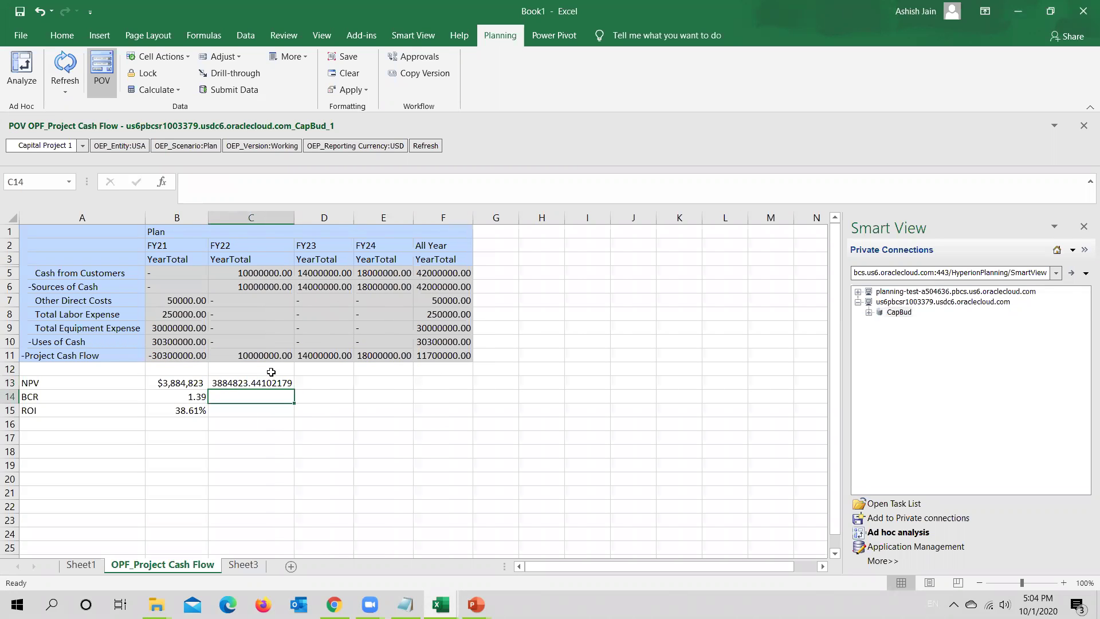
Reduce the number format of the NPV result in C13 to zero decimal places
left_click(264, 382)
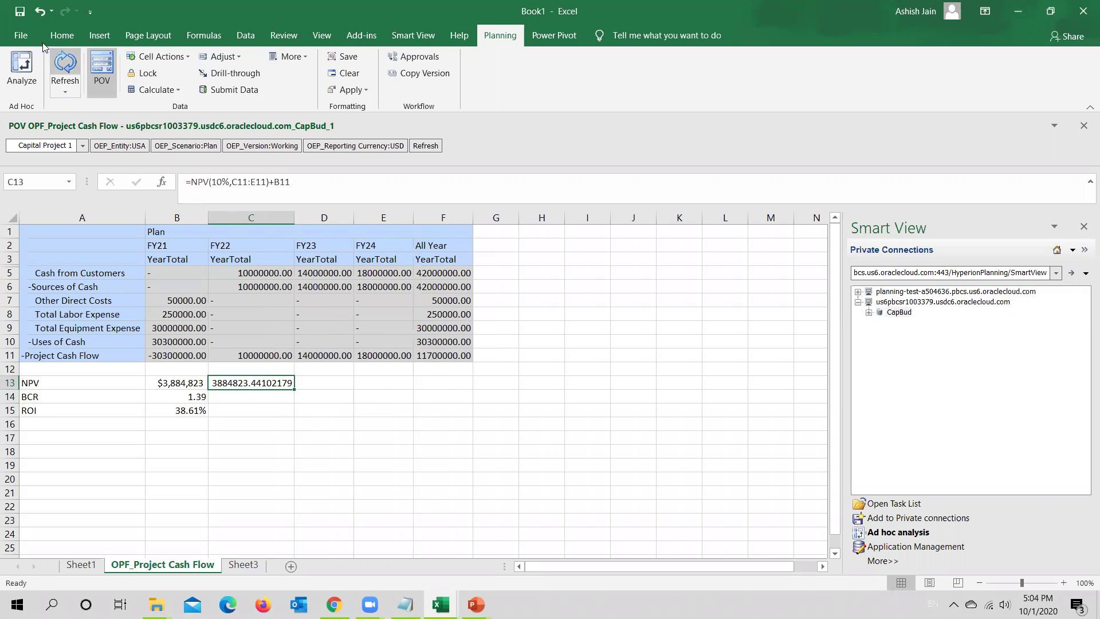
left_click(61, 37)
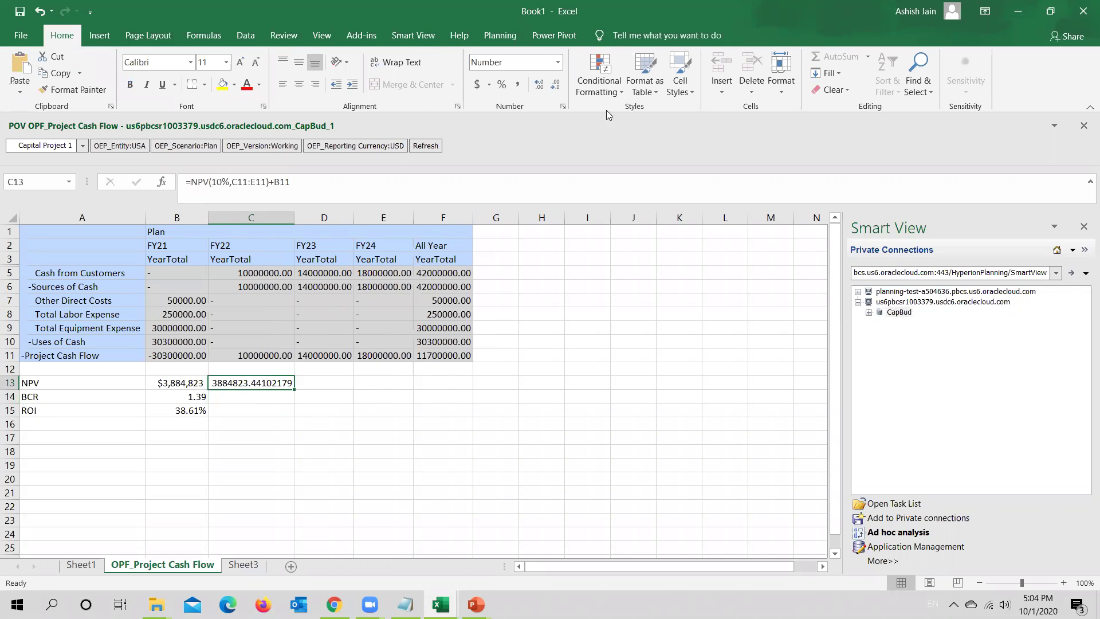
left_click(556, 86)
left_click(555, 86)
left_click(555, 86)
left_click(555, 86)
left_click(555, 86)
left_click(556, 86)
left_click(555, 86)
left_click(556, 87)
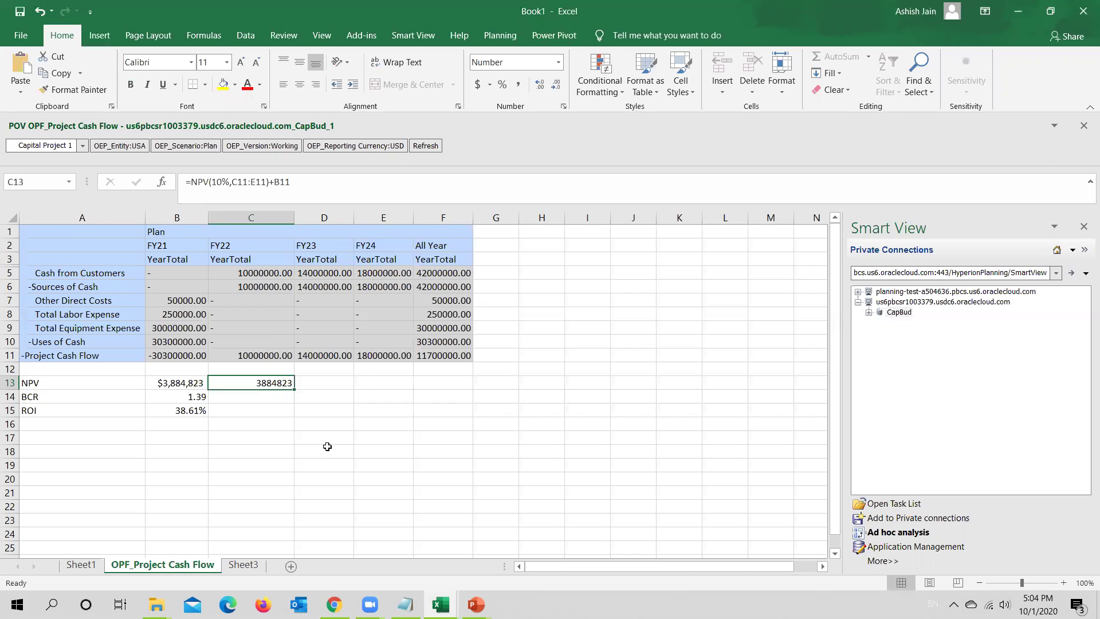
Check the NPV on the Capital Projects Overview dashboard in EPM Cloud, and return to the Excel sheet
key("alt+Tab")
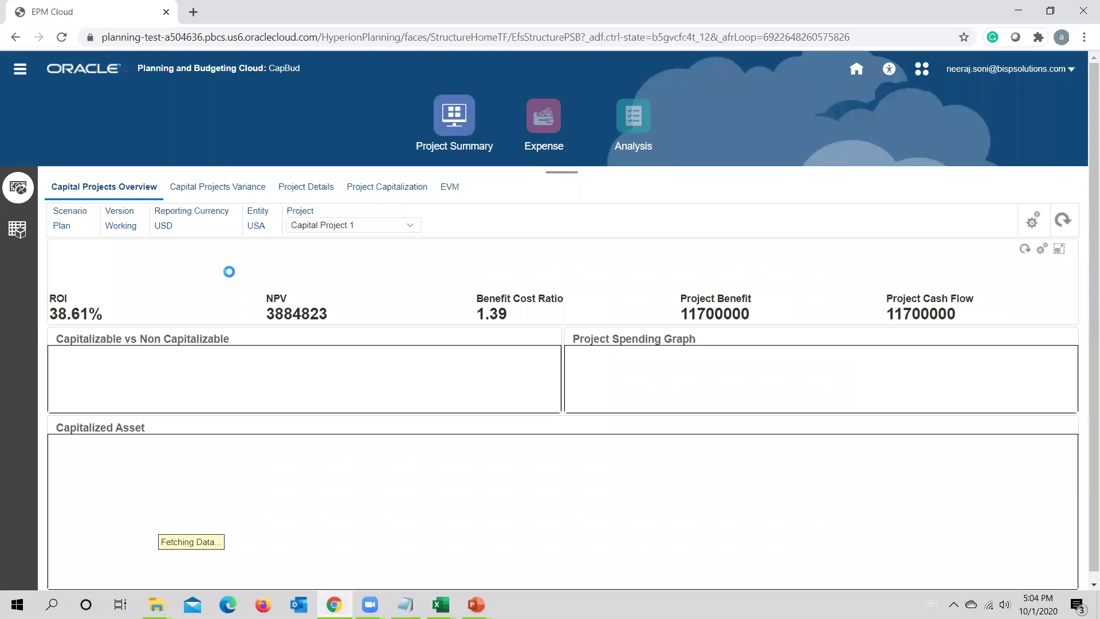
left_click_drag(268, 310, 331, 313)
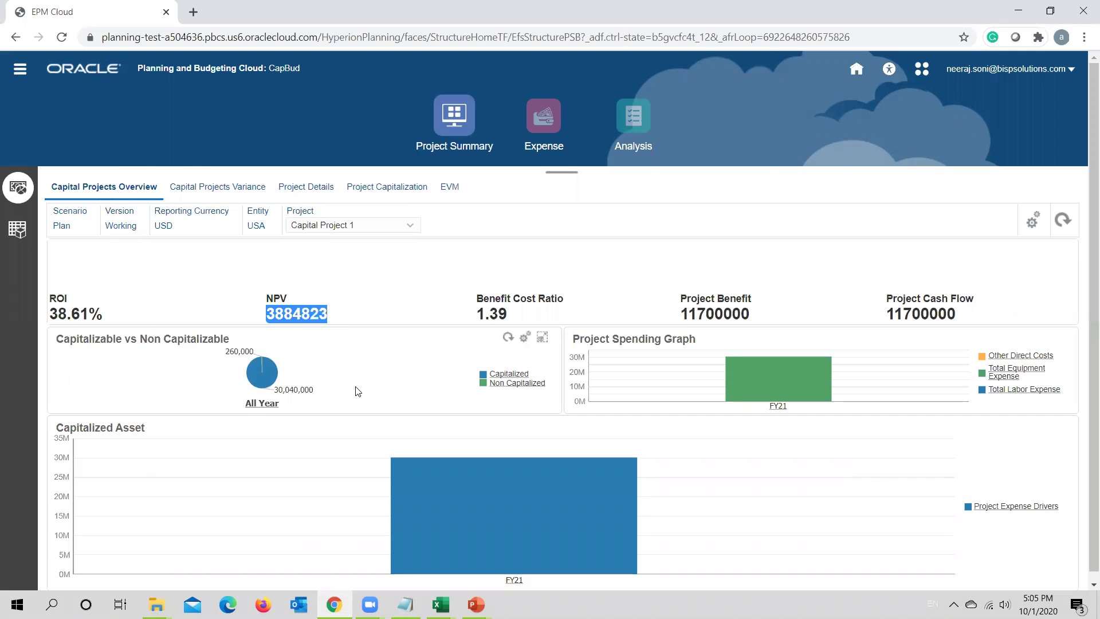
key("alt+Tab")
Compare the ROI in B15 with the dashboard's ROI and inspect the cells its formula refers to
left_click(197, 411)
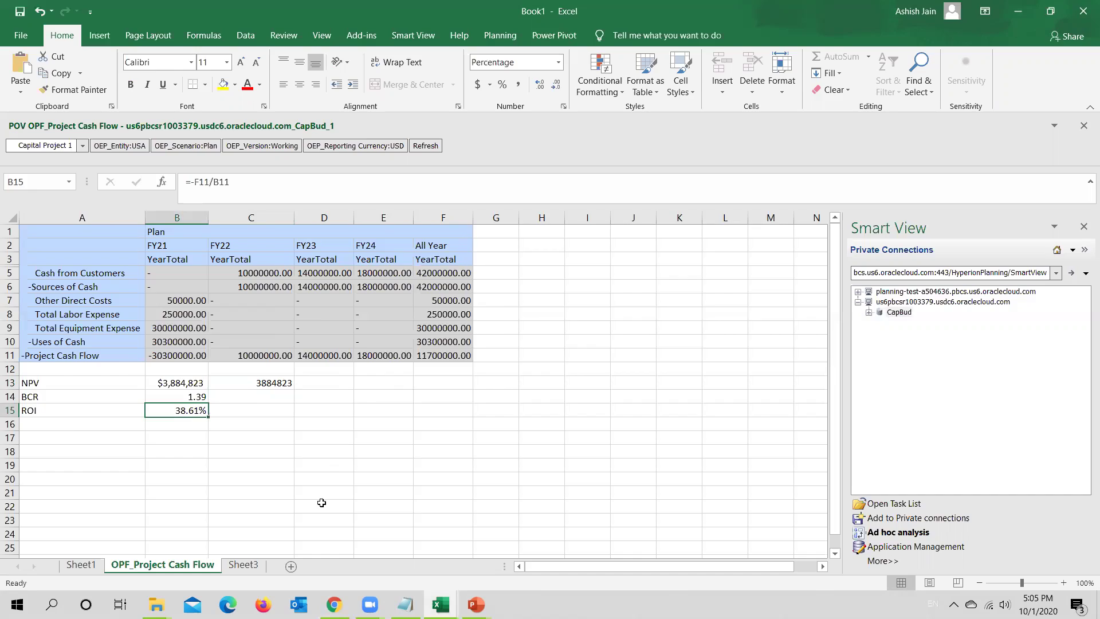
key("alt+Tab")
key("alt+Tab")
key("F2")
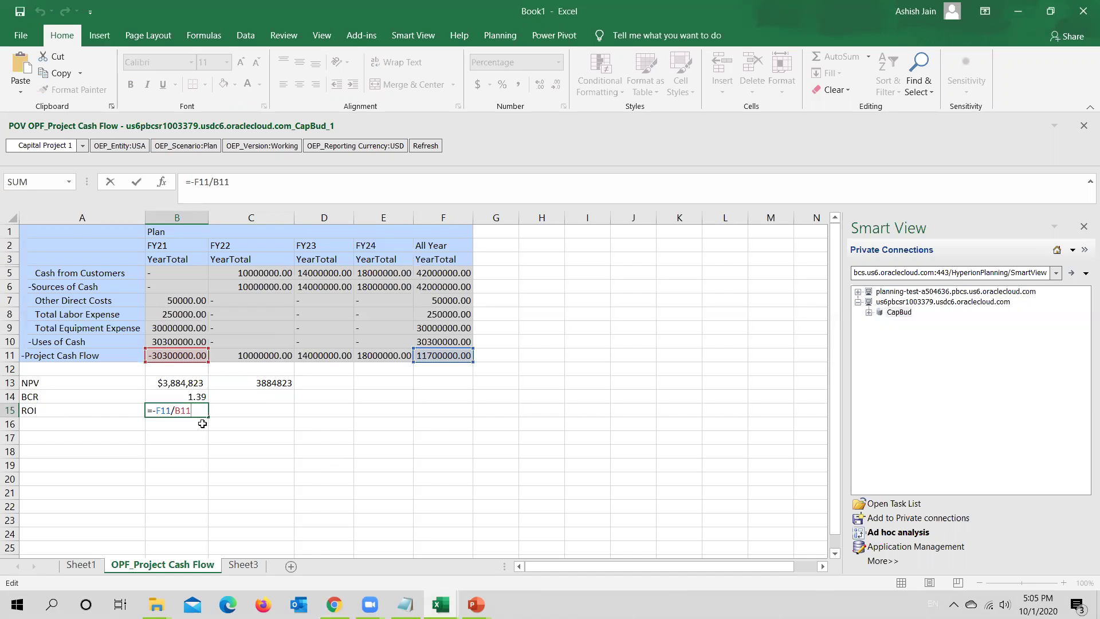
key("ctrl+Return")
Inspect the BCR formula in B14 and compare its result with the Benefit Cost Ratio on the EPM Cloud dashboard
left_click(189, 396)
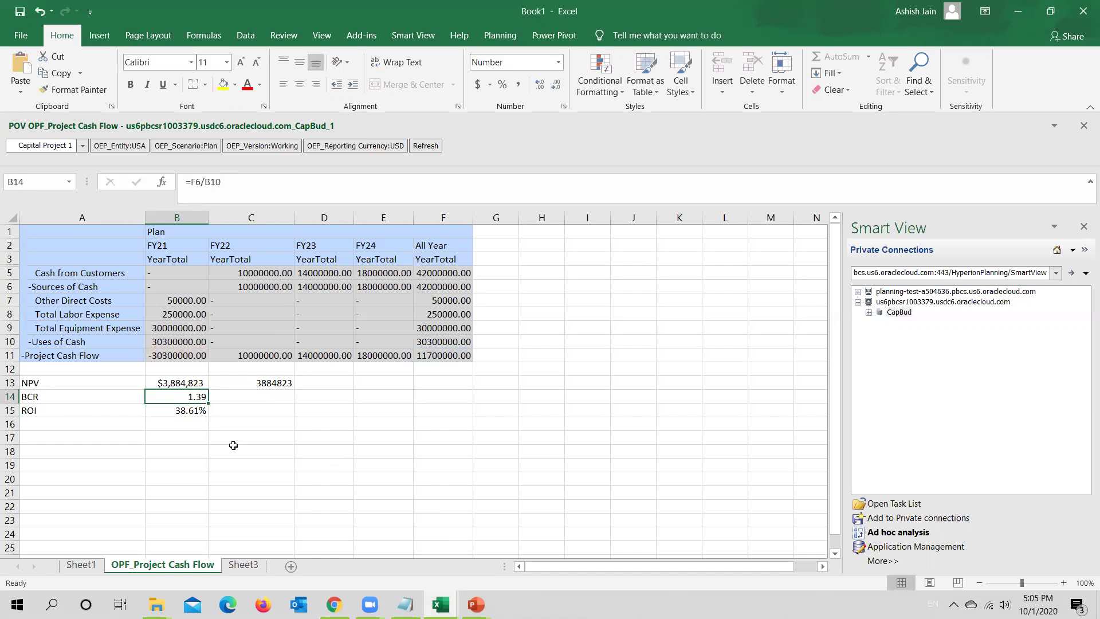
key("F2")
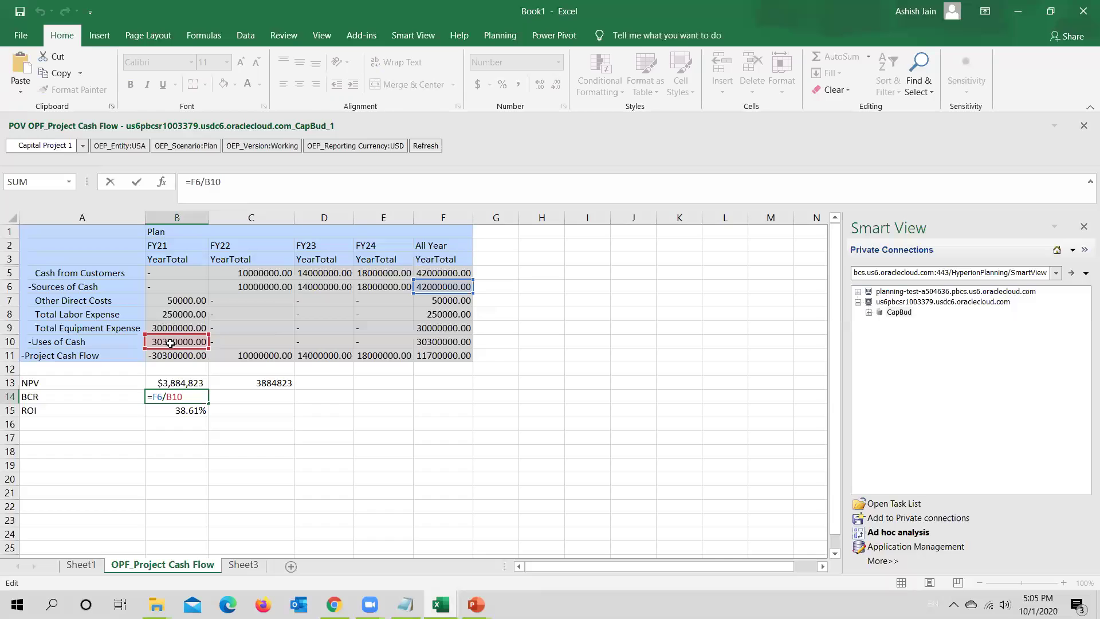
key("ctrl+Return")
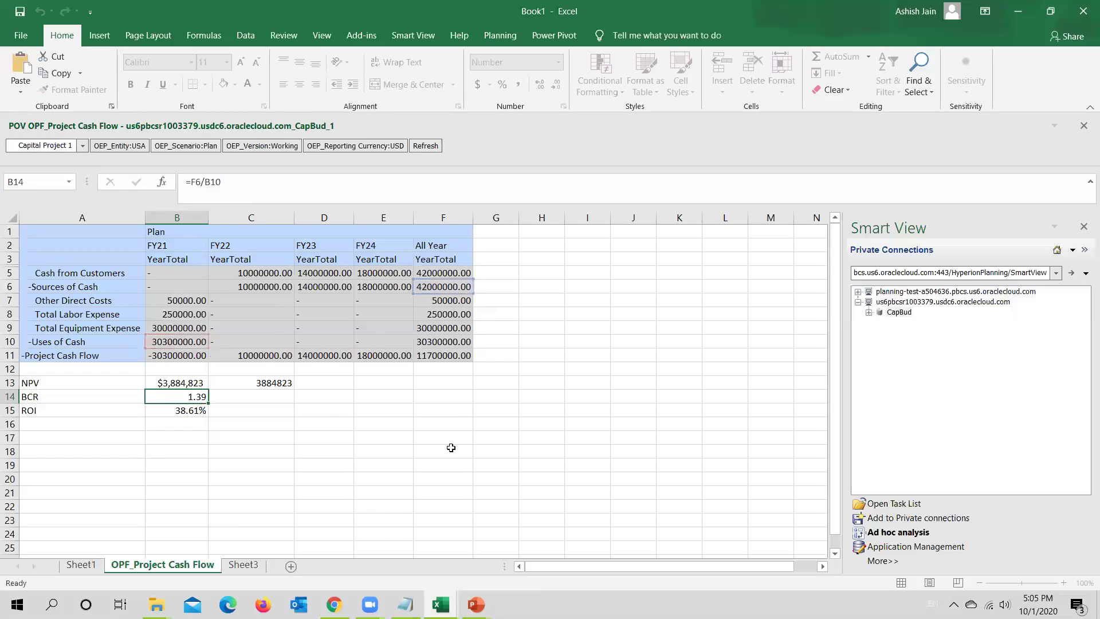
key("alt+Tab")
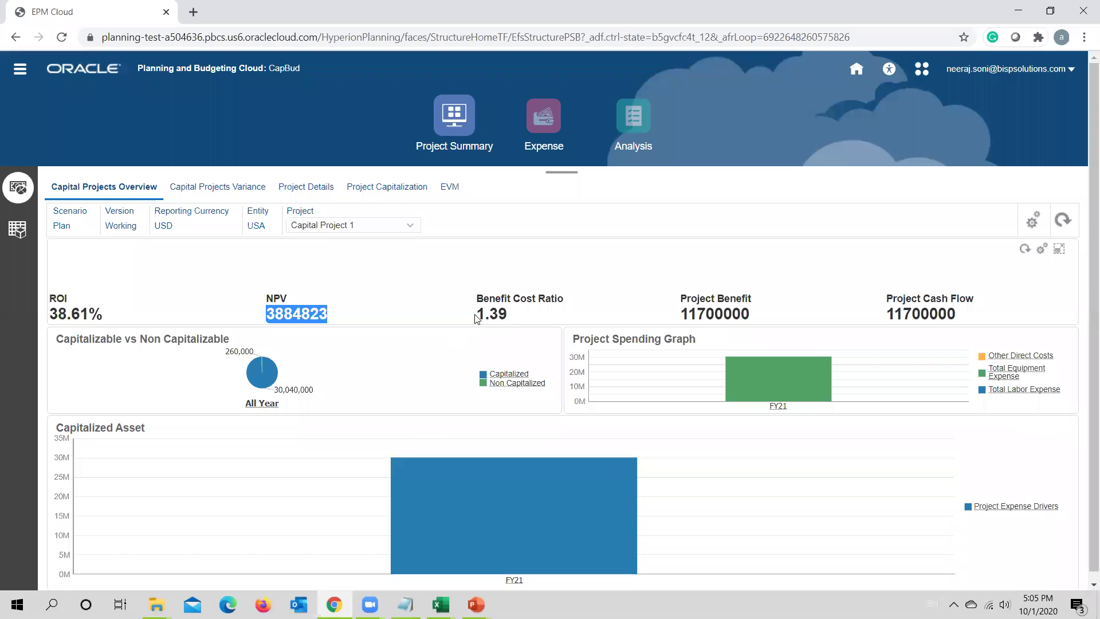
left_click_drag(477, 296, 516, 315)
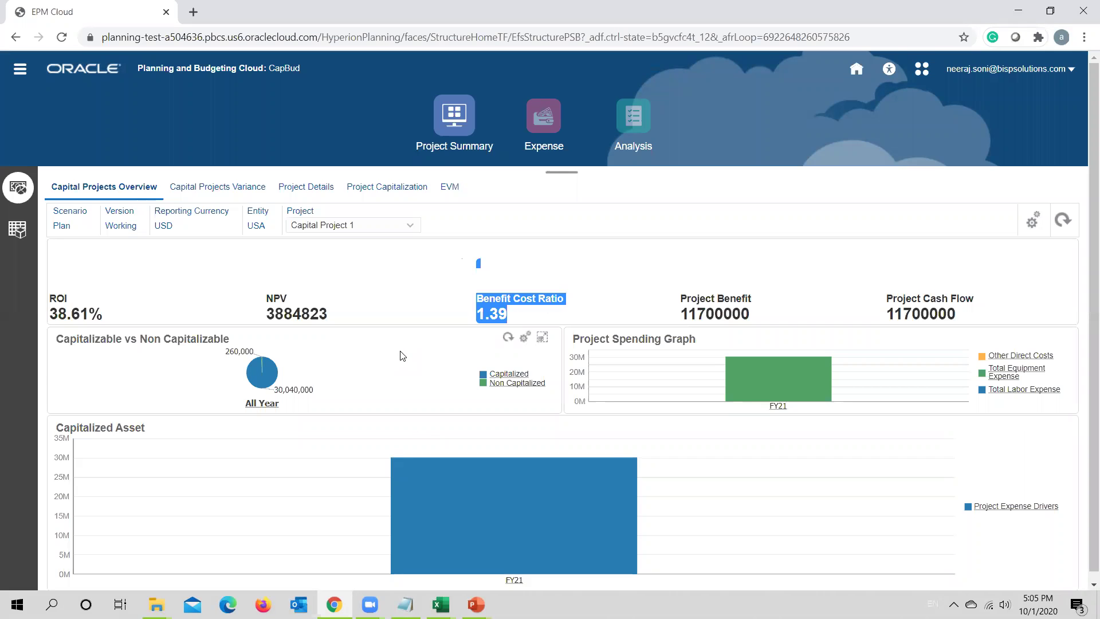
Compare the All Year Project Cash Flow total in the Excel sheet with the Project Benefit and Project Cash Flow on the dashboard
key("alt+Tab")
left_click(447, 290)
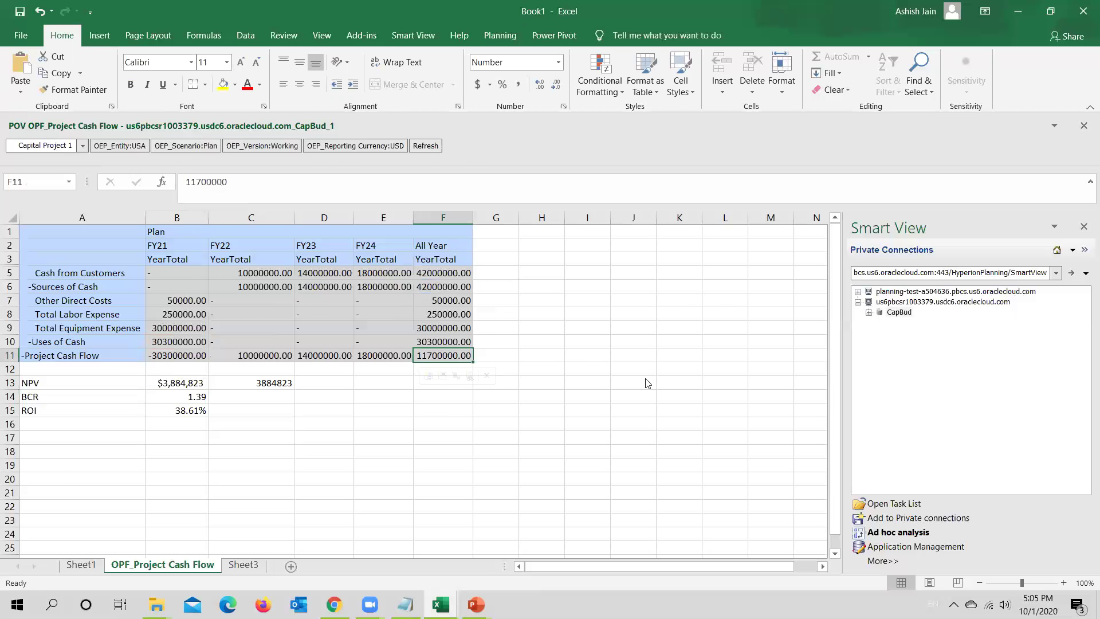
key("alt+Tab")
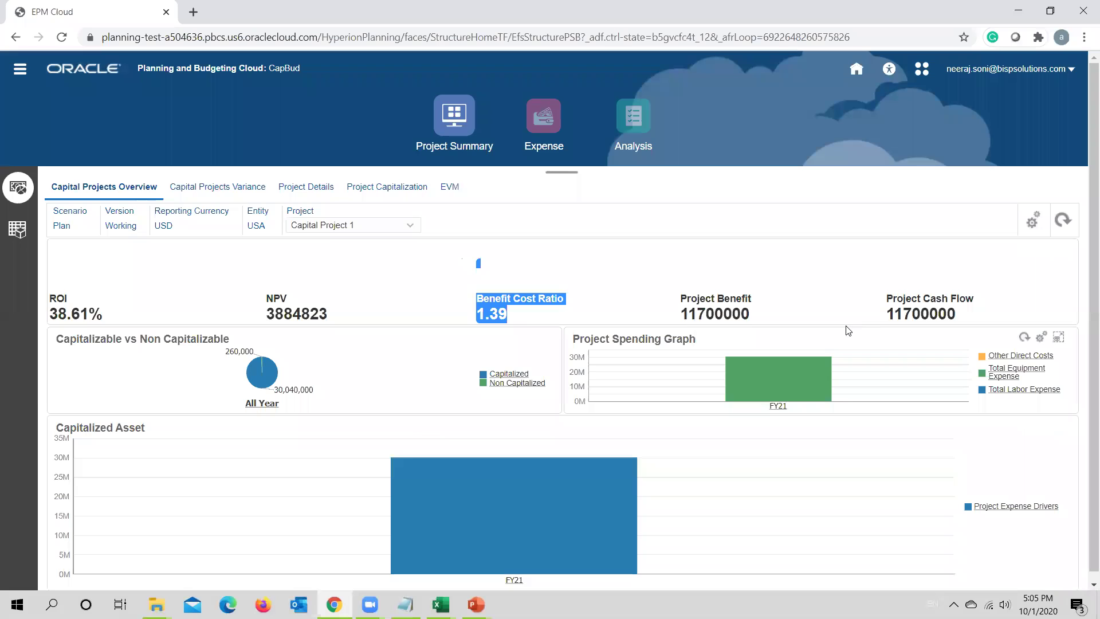
key("alt+Tab")
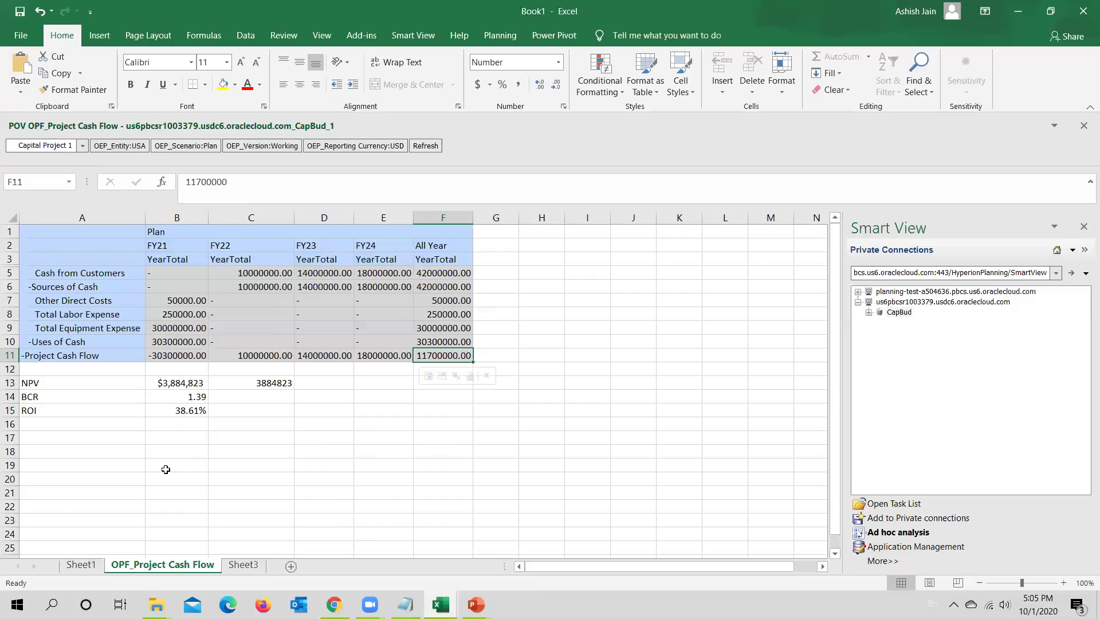
key("alt+Tab")
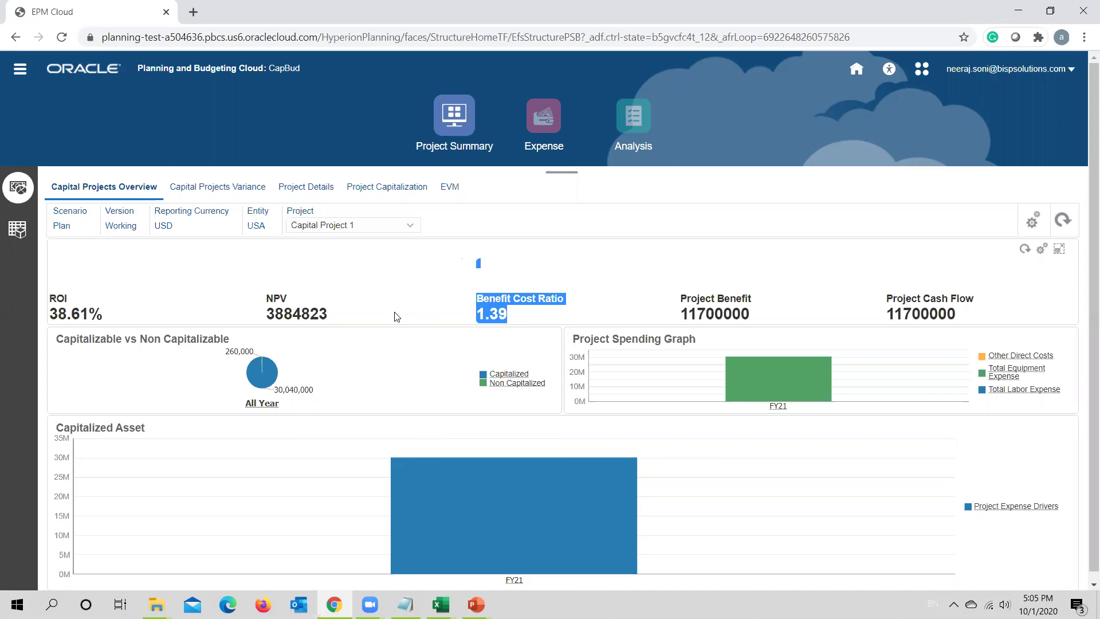
Open the Capital Investments area from the home page and review Capital Project 1's insurance and depreciation under Profit and Loss Impact by Year
left_click(856, 70)
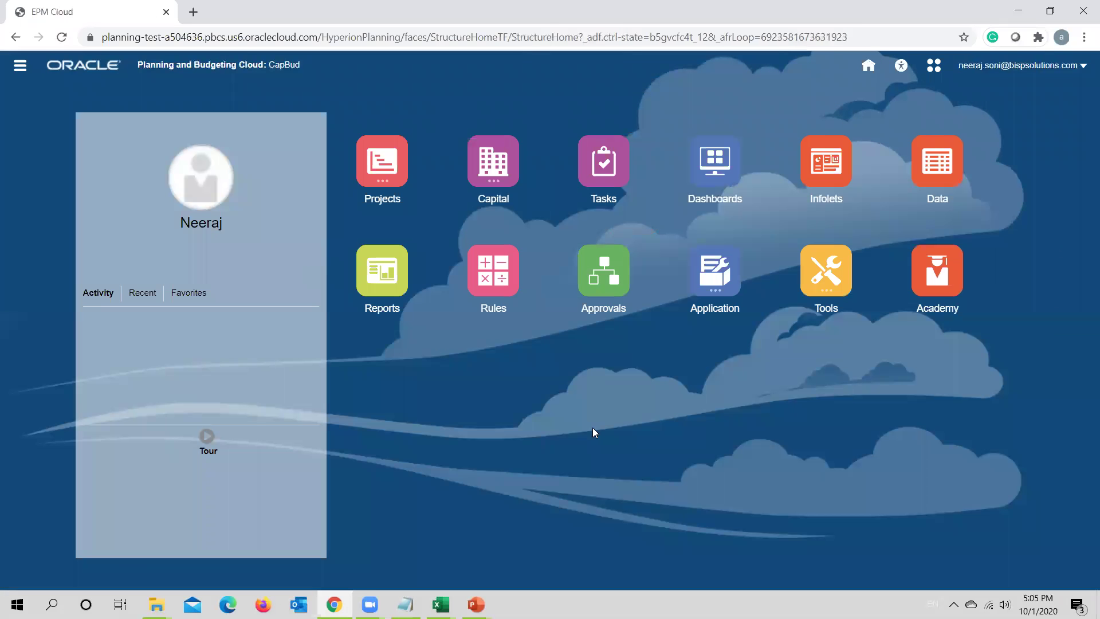
left_click(493, 199)
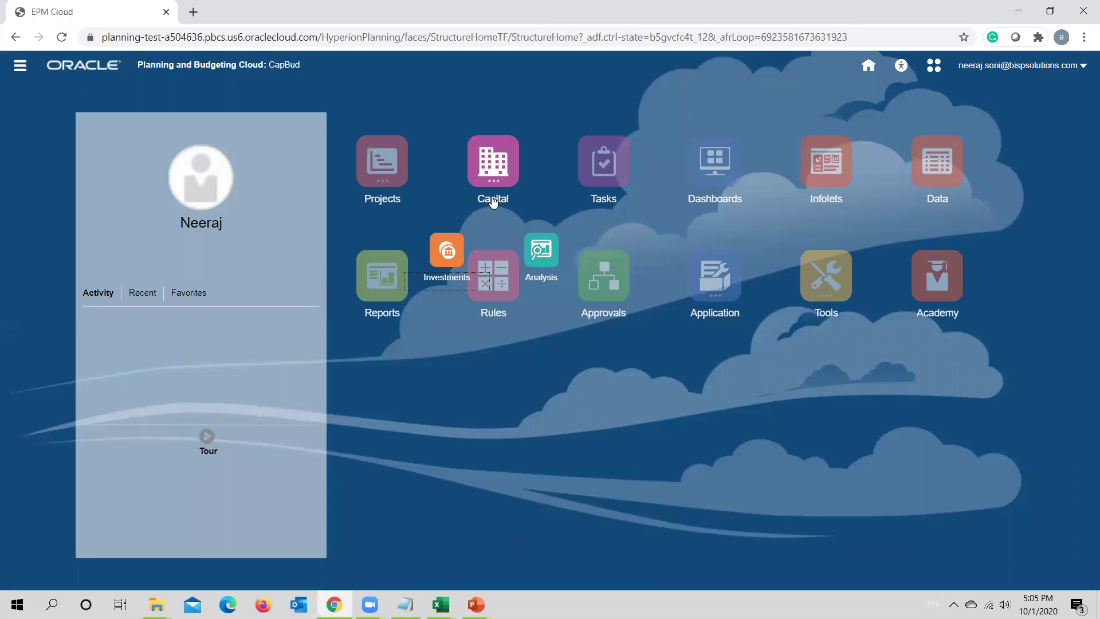
left_click(450, 273)
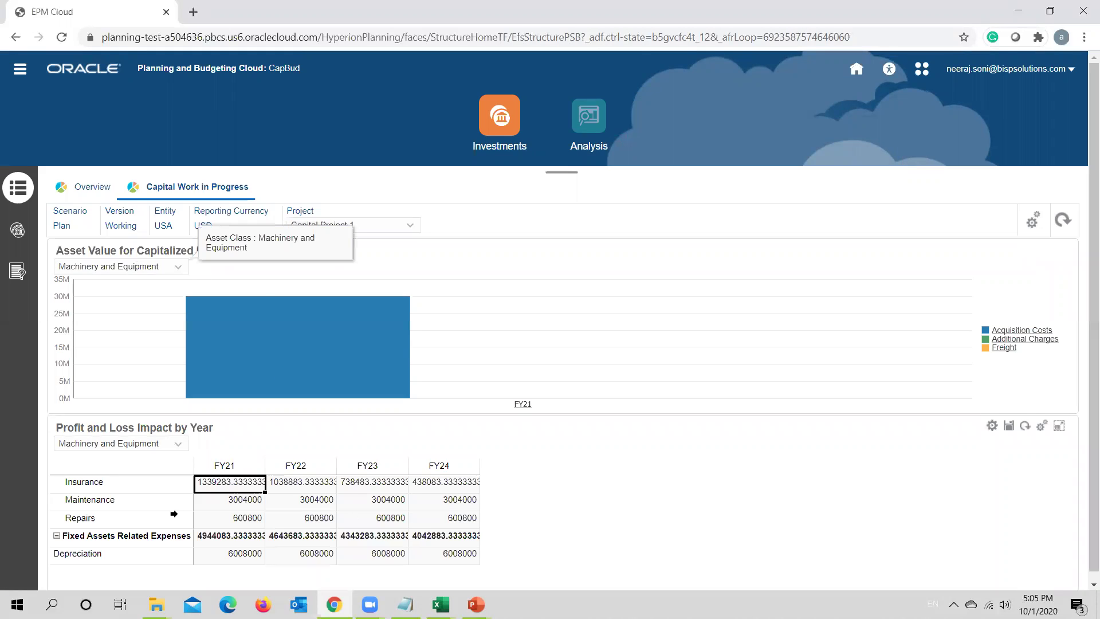
left_click(111, 481)
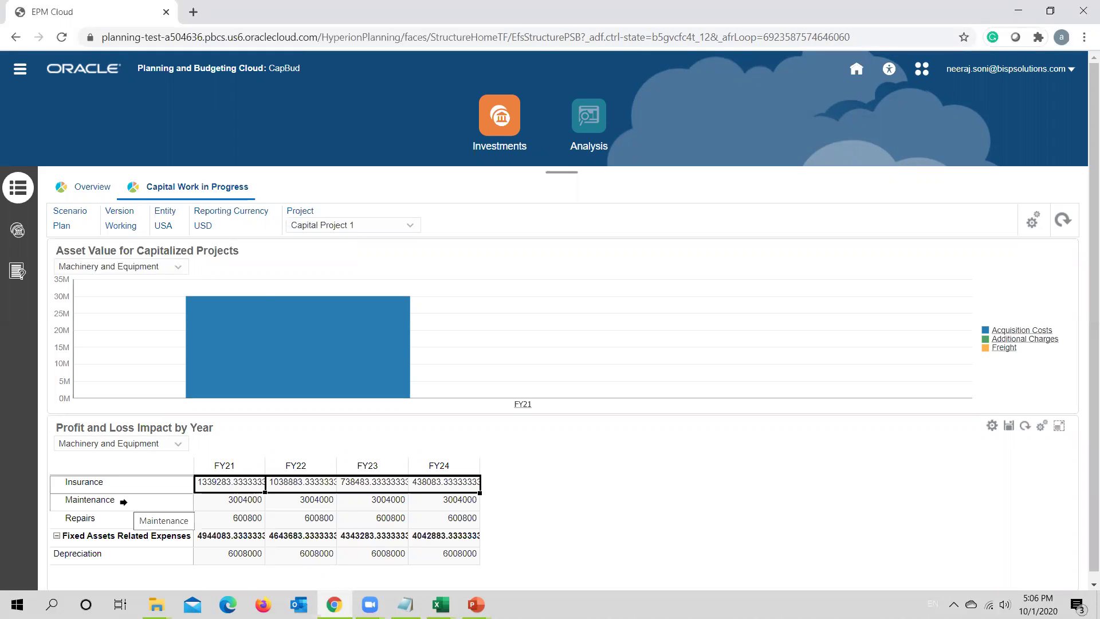
left_click(104, 555)
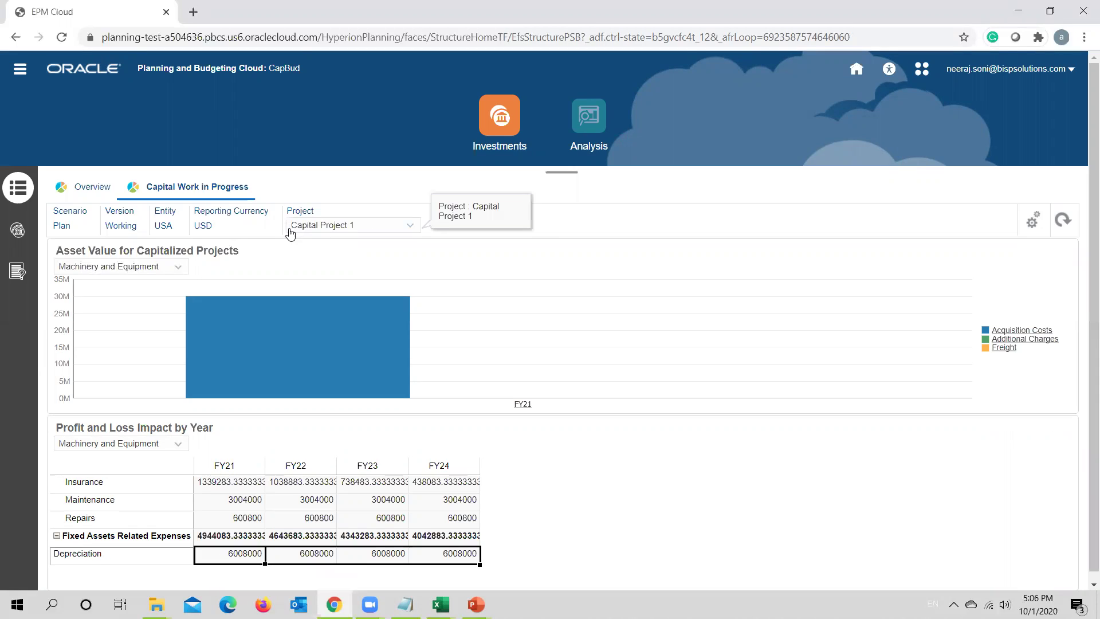
left_click(857, 70)
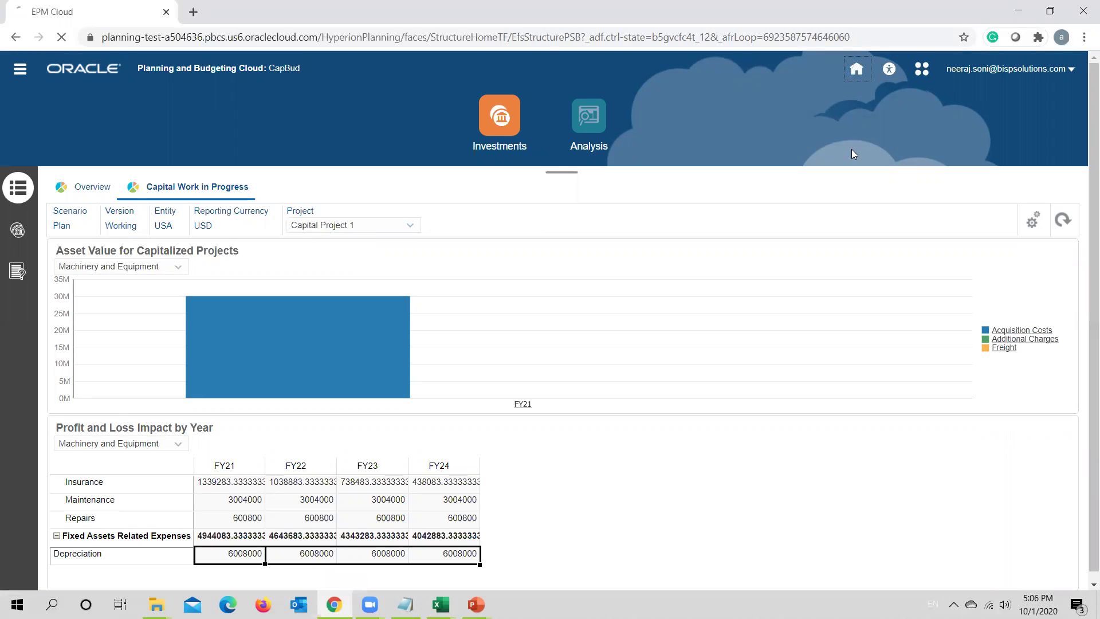